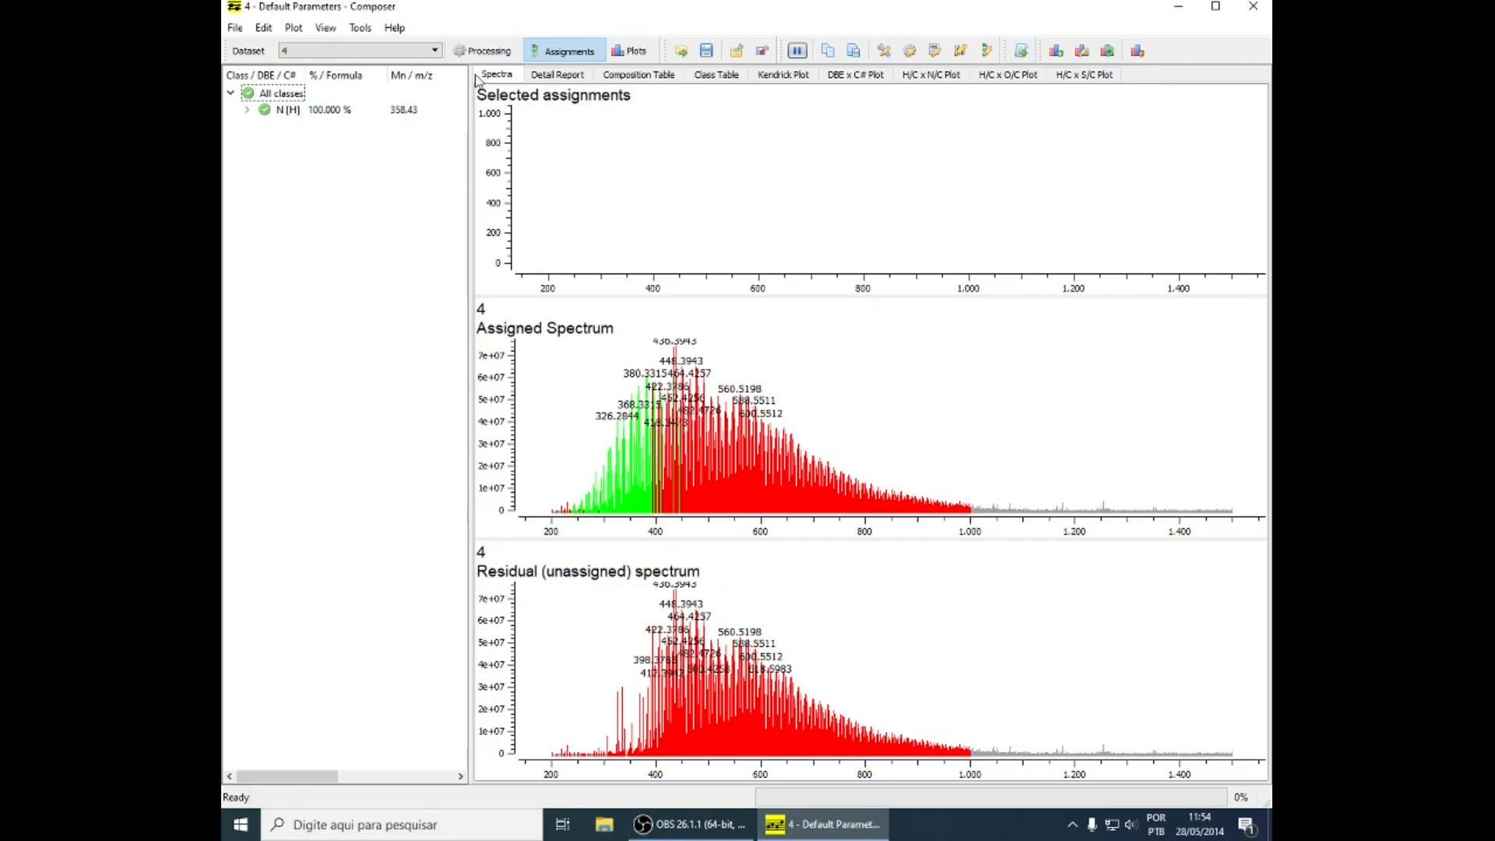
Examine the processing spectra of dataset 4 and the detail report of its assignments
click(484, 53)
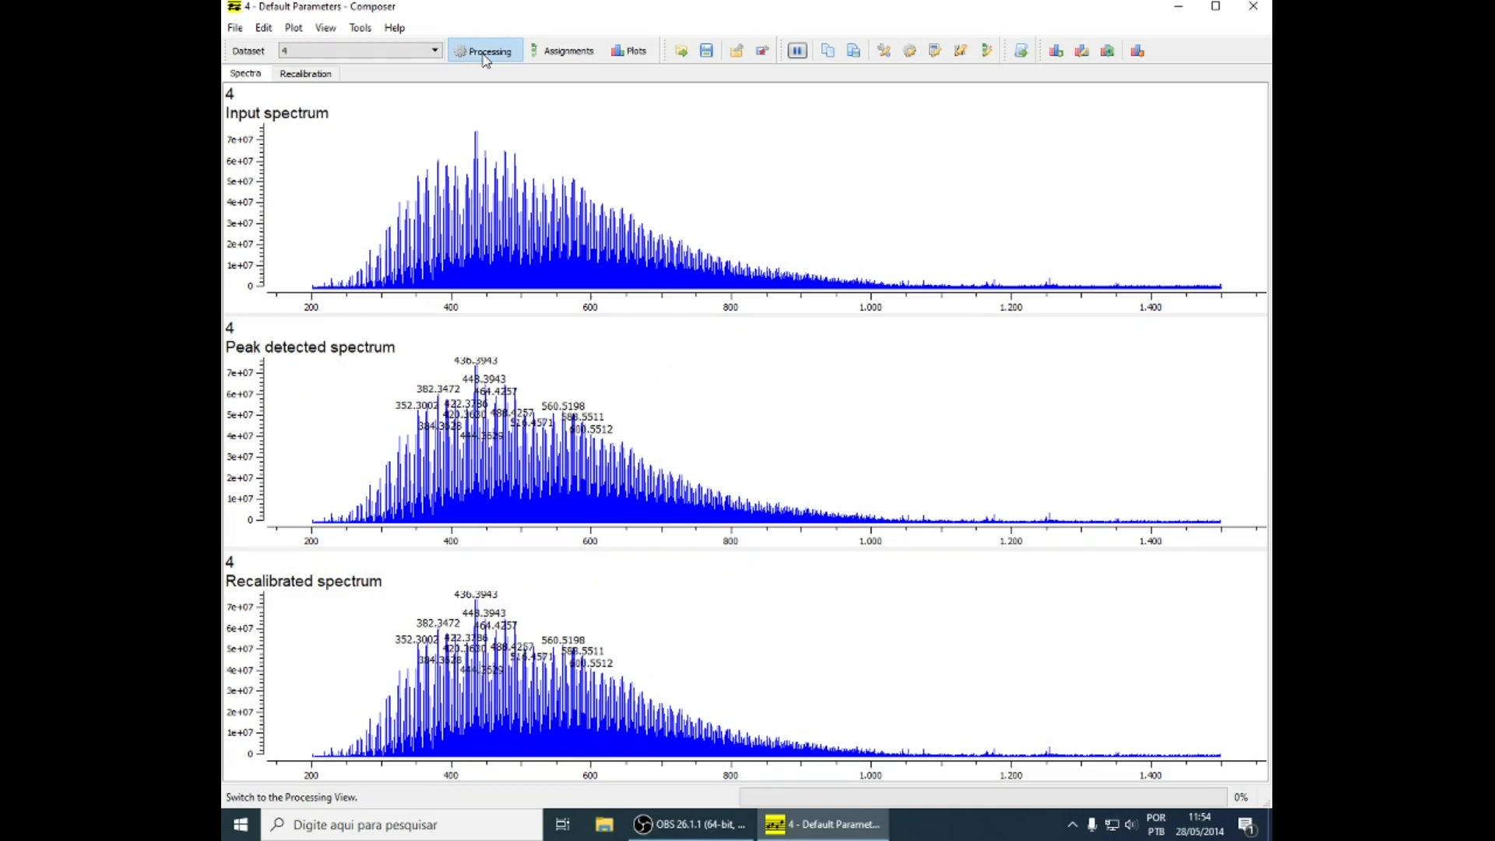
click(564, 51)
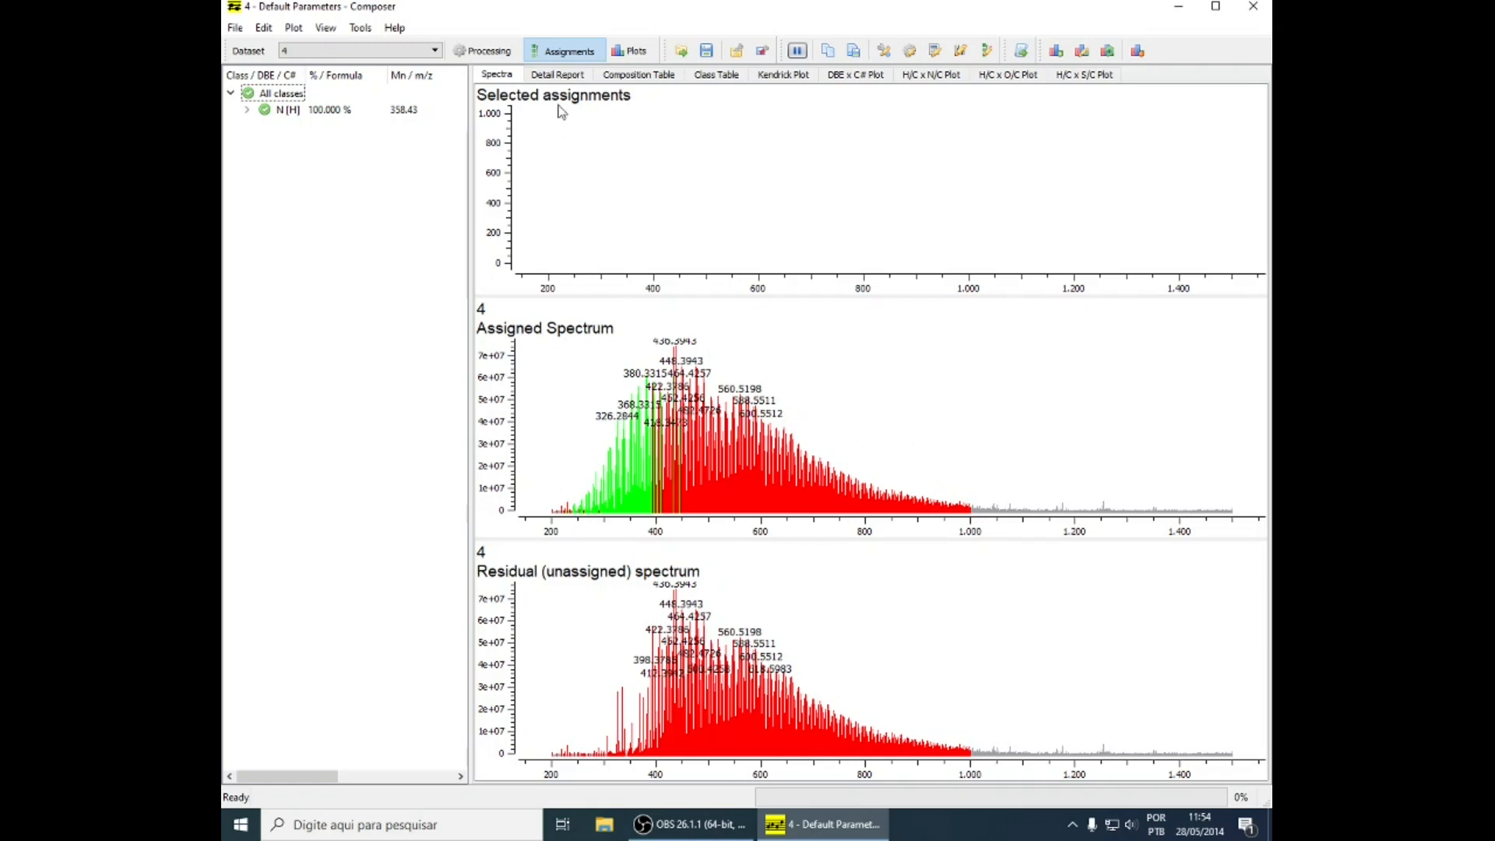
click(564, 74)
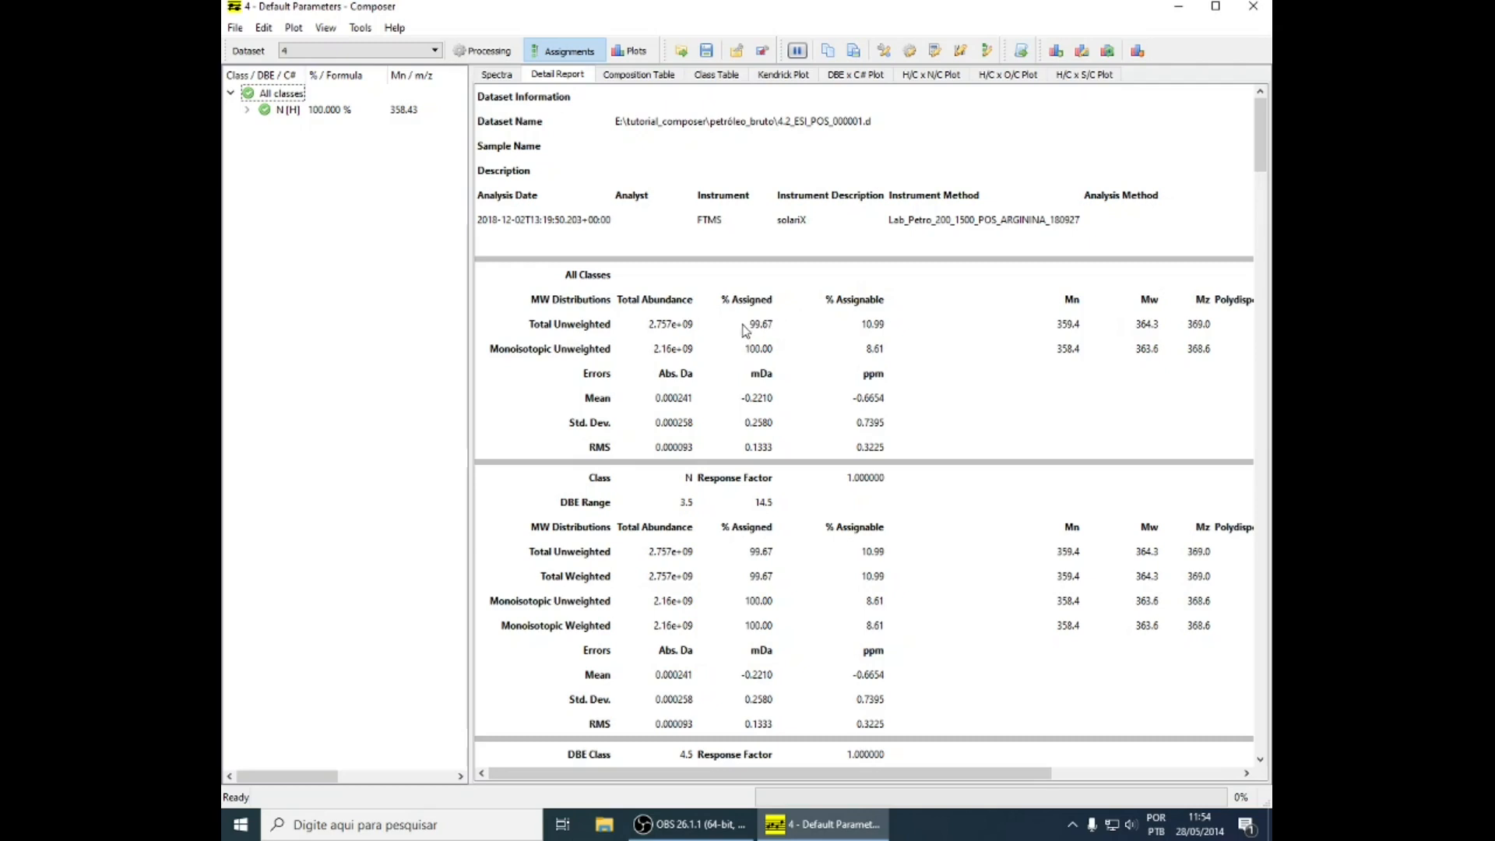
Enable spectrum filtering by S/N in the processing properties and add a recalibration step named Step 1
click(910, 51)
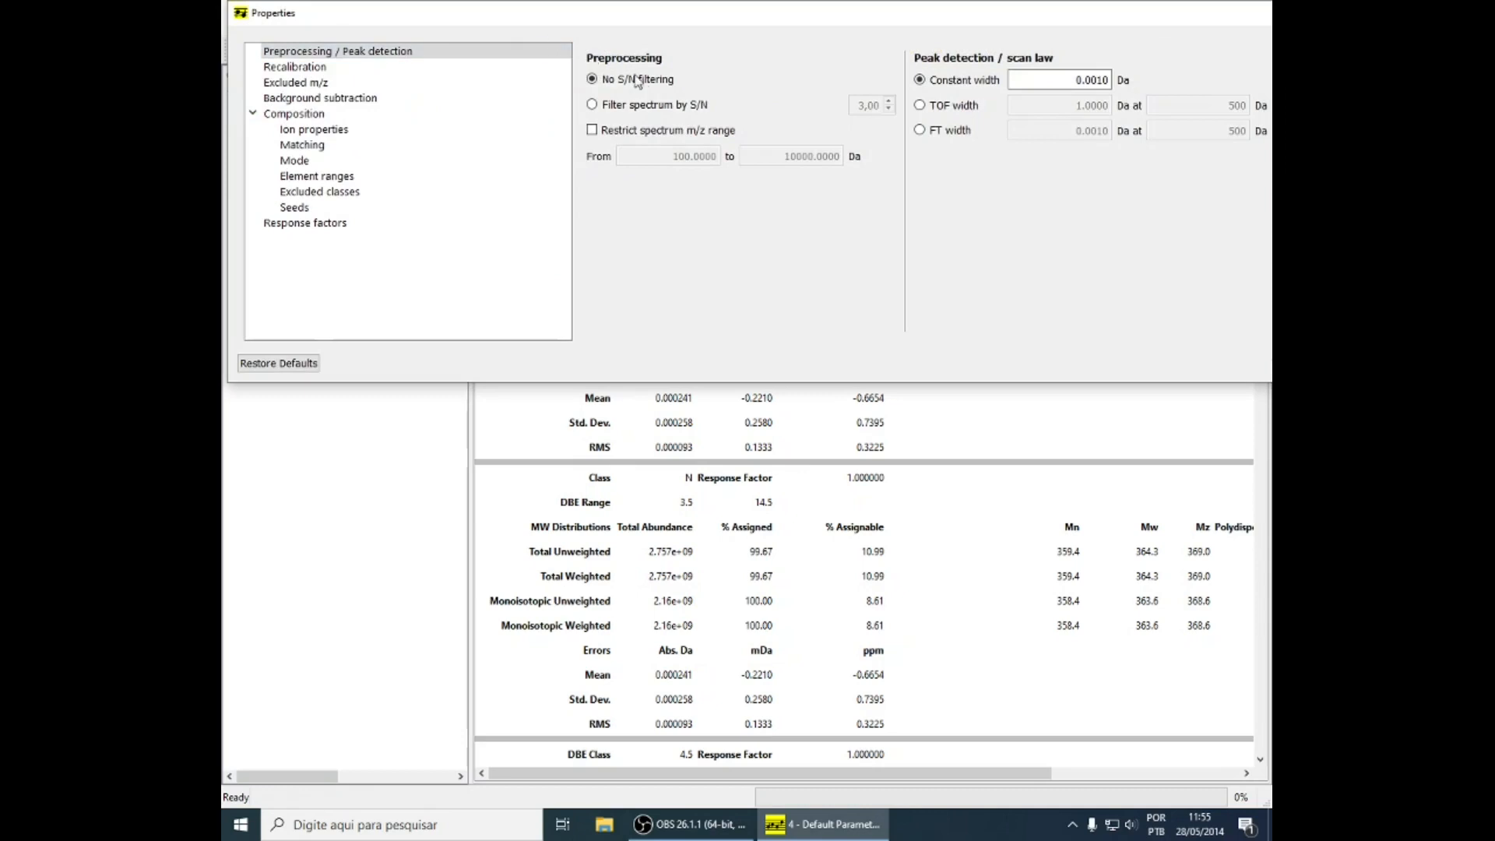
click(597, 104)
click(523, 68)
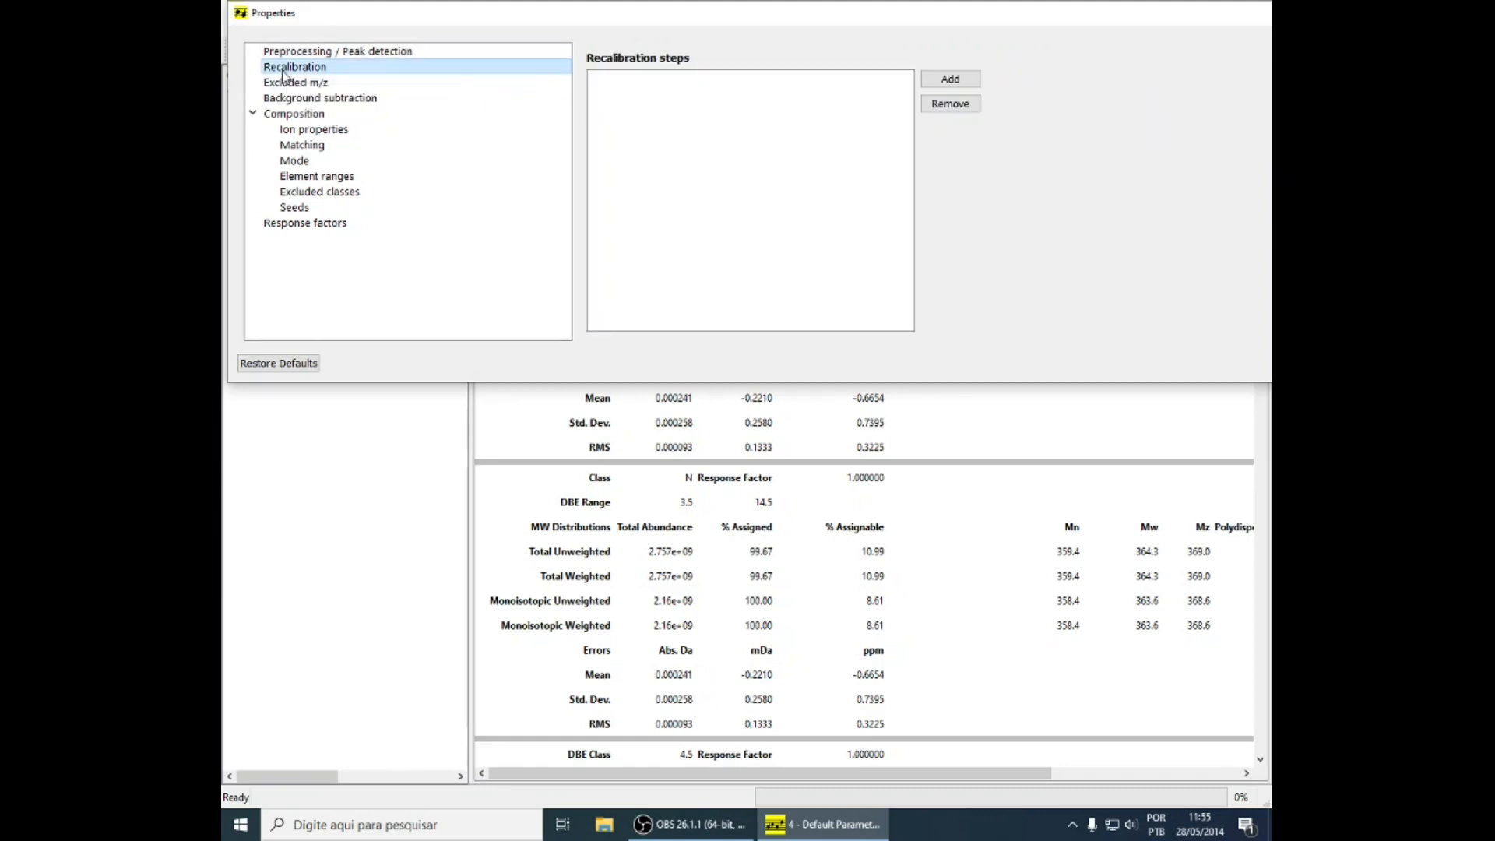
click(970, 82)
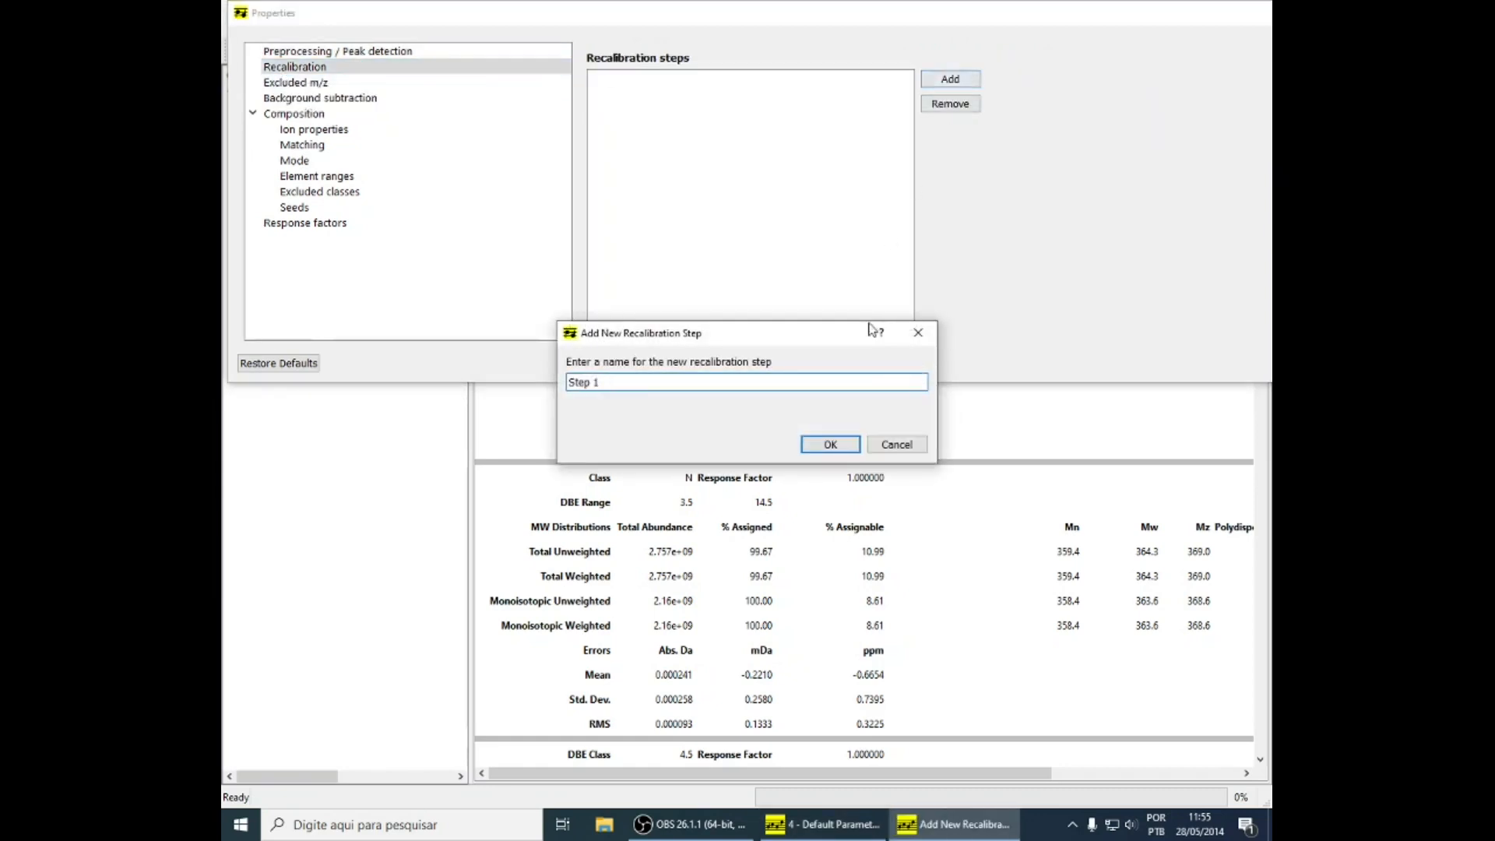
click(833, 447)
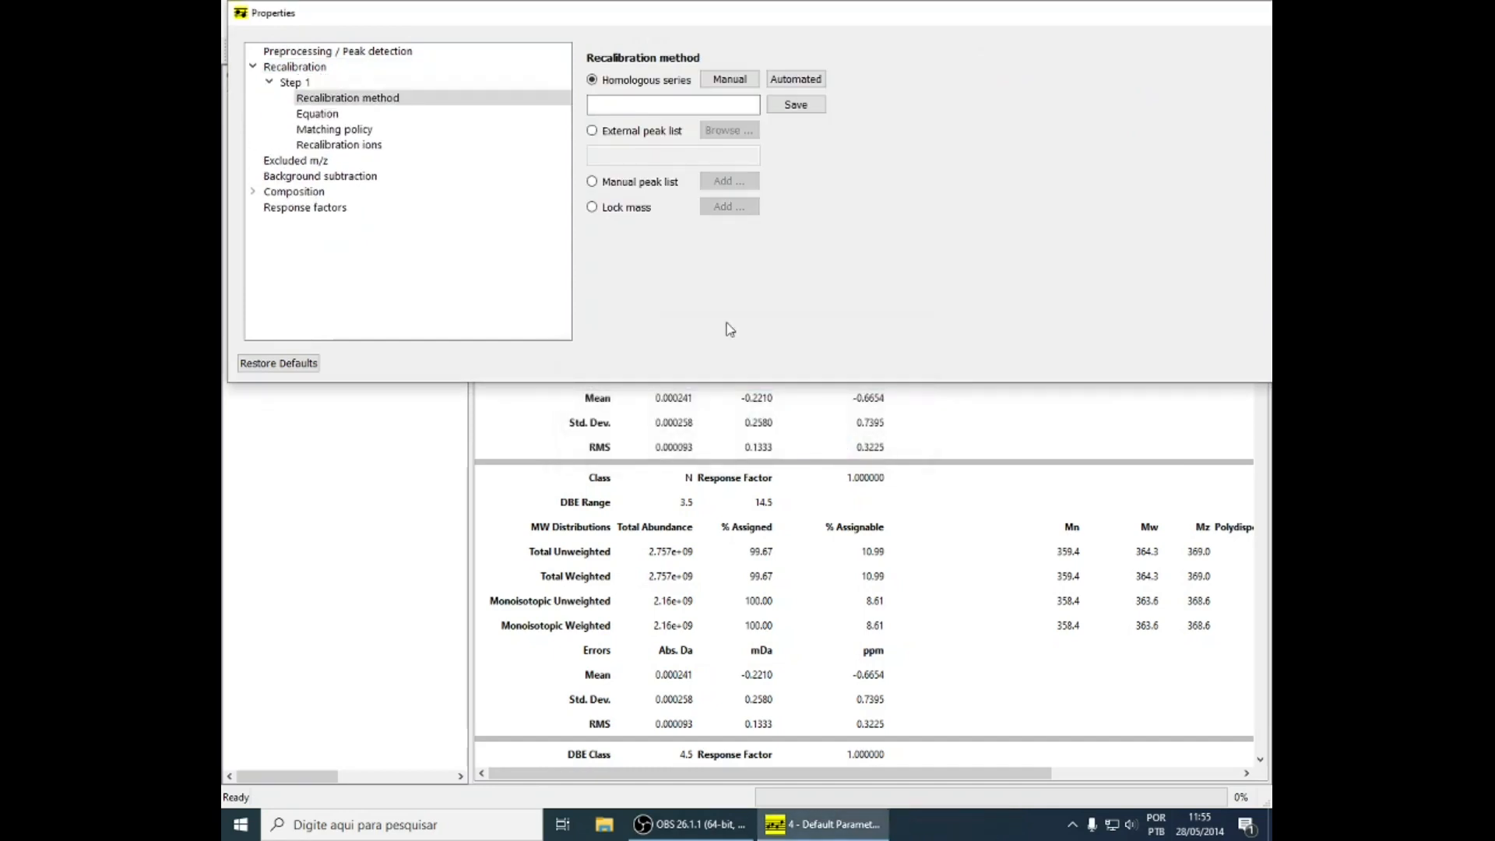
Choose walking recalibration as the Step 1 equation and review its matching policy and recalibration ions
click(386, 115)
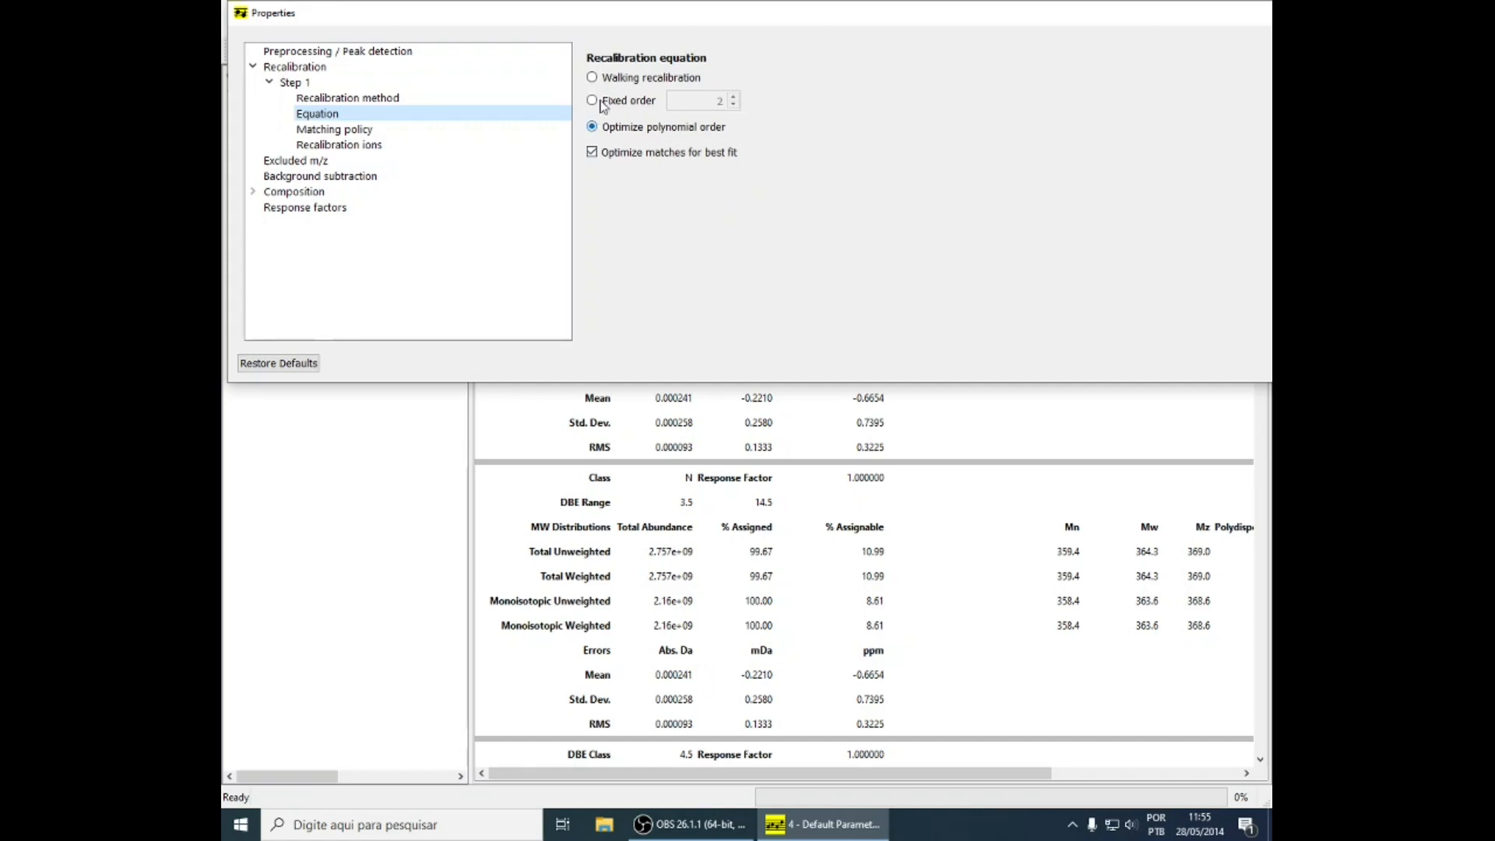
click(592, 78)
click(377, 135)
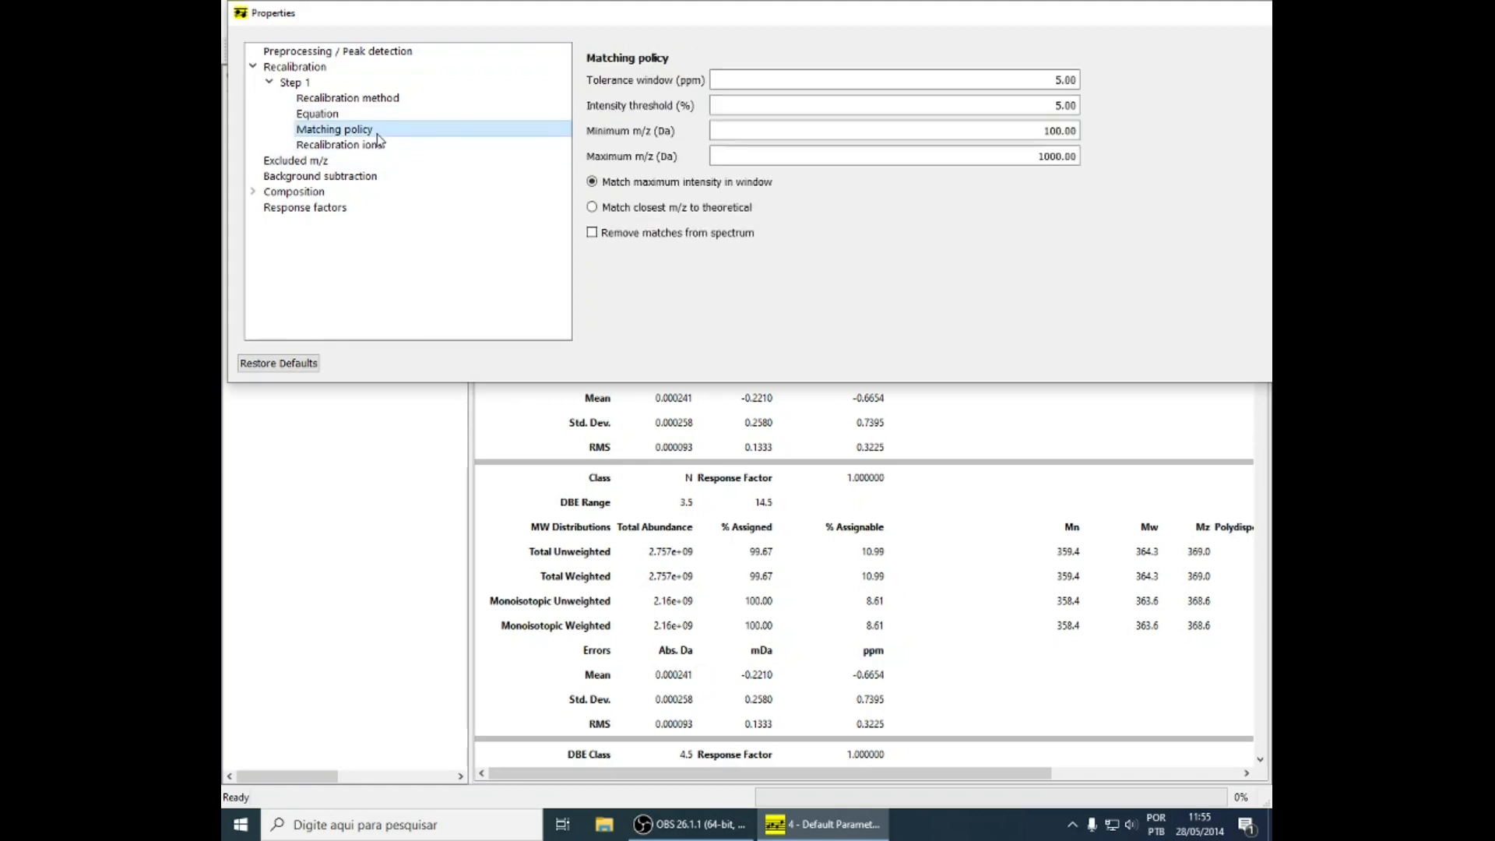
click(380, 146)
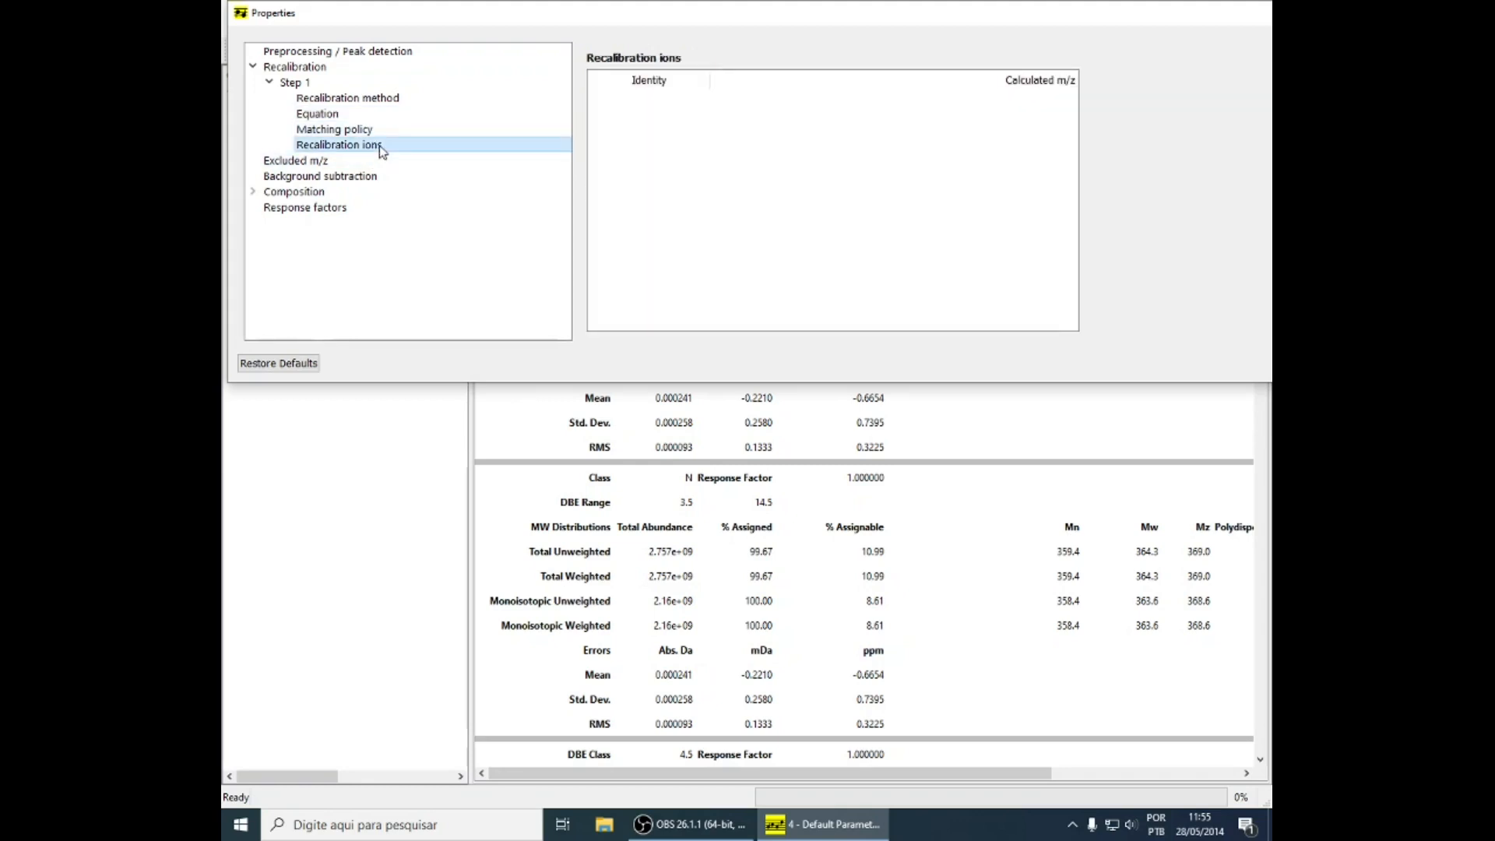
Review the excluded m/z, background subtraction and composition ion properties settings
click(352, 160)
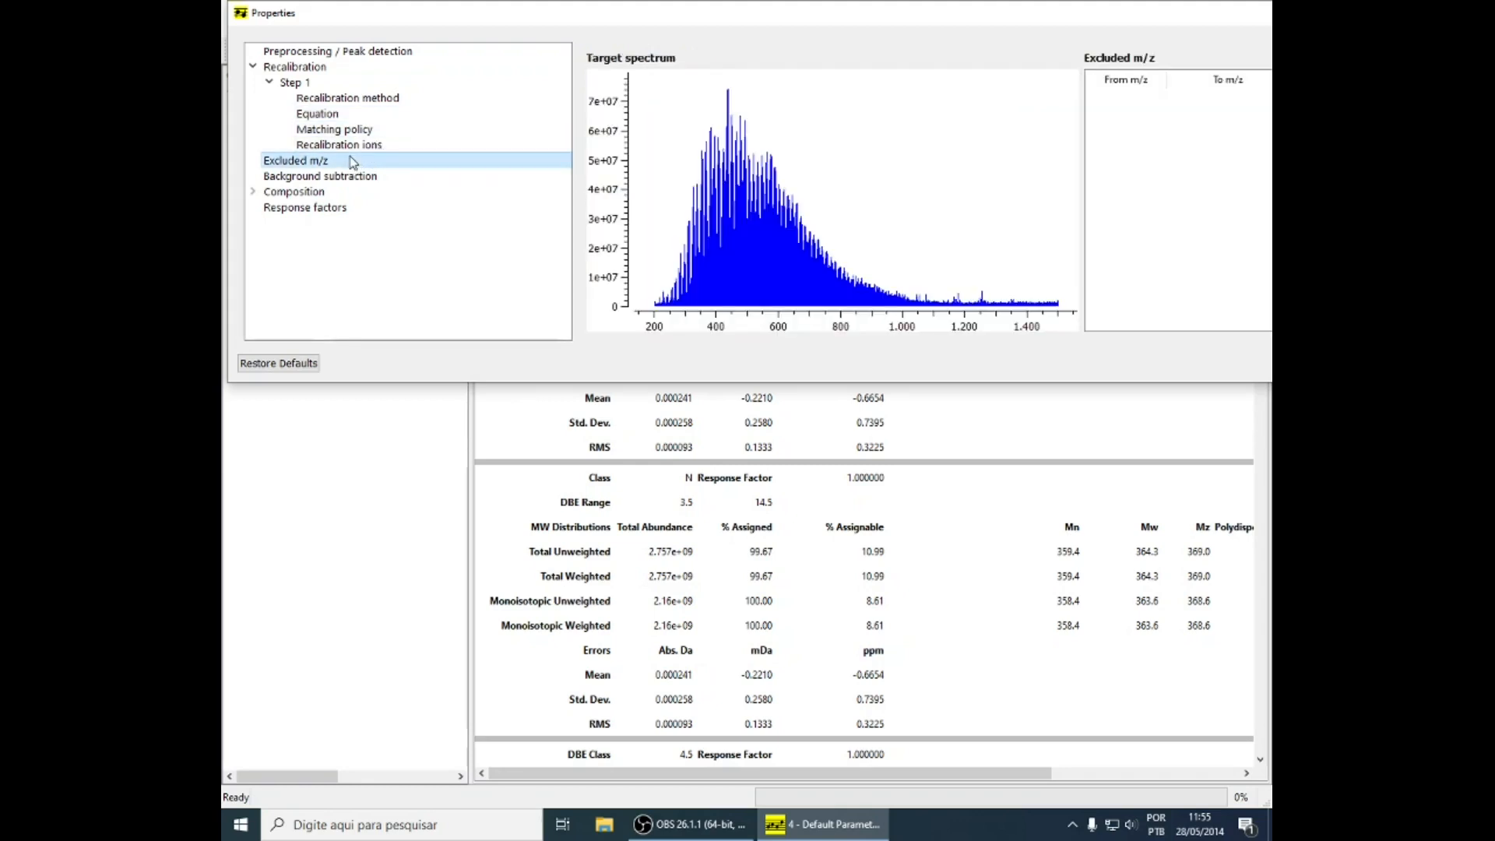
click(314, 178)
click(252, 191)
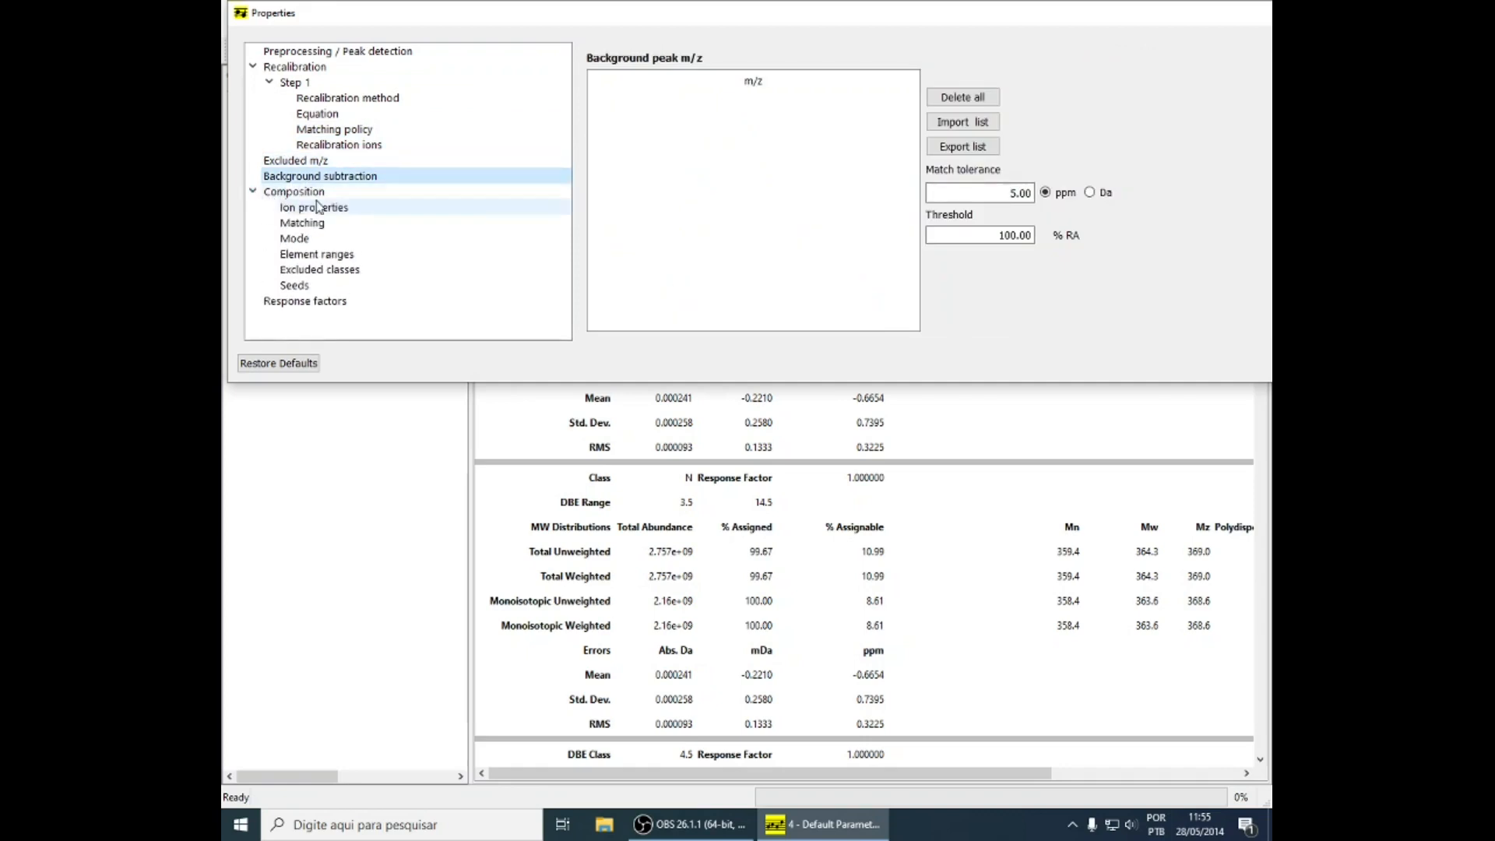
click(315, 209)
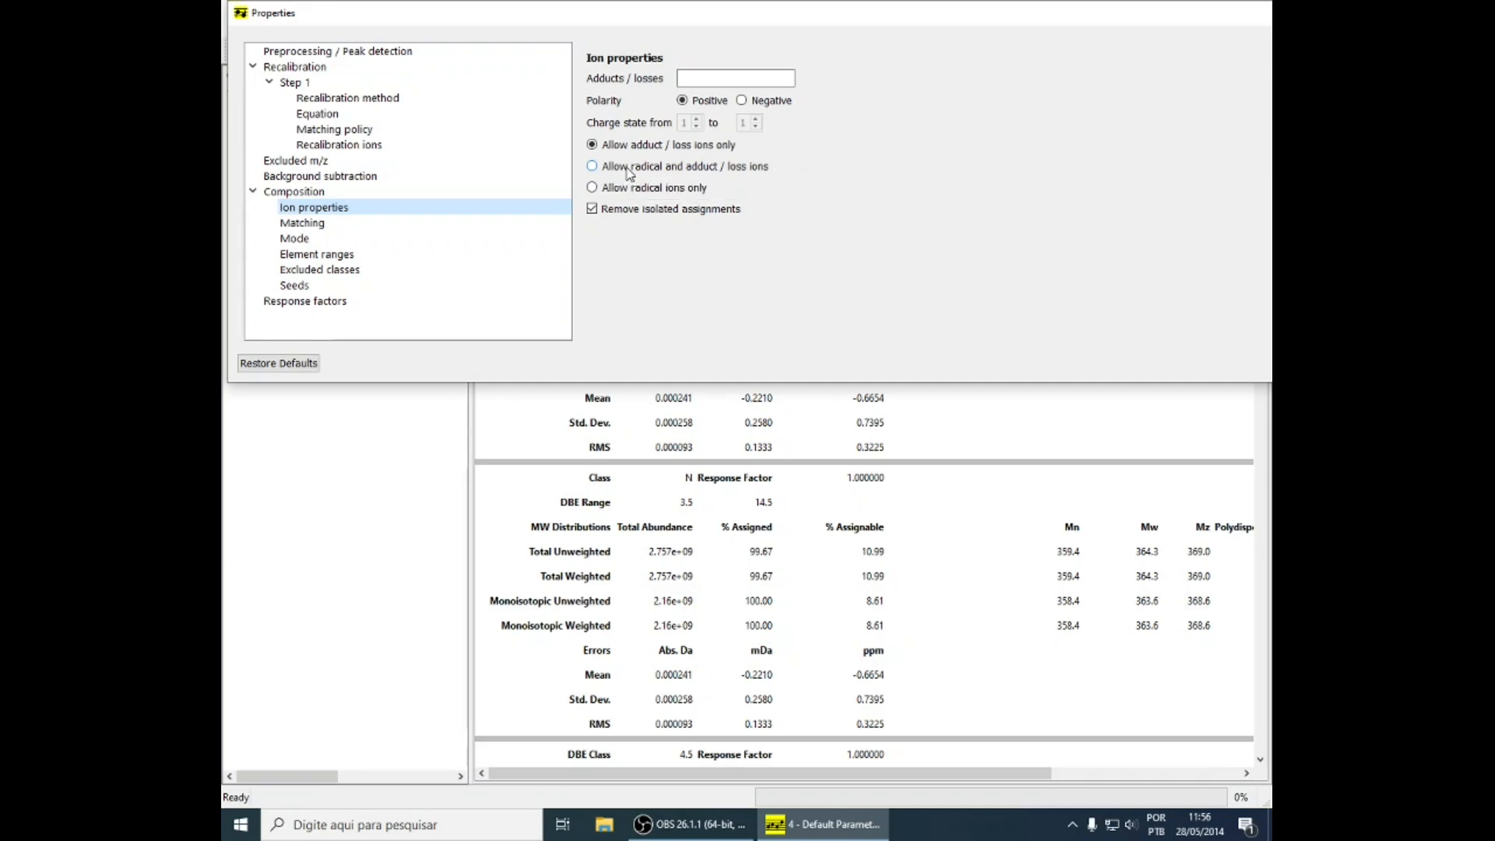
click(305, 193)
click(302, 209)
Set the composition matching constraints to a minimum DBE of 0.0 and an m/z range of 200 to 1200 Da
click(377, 224)
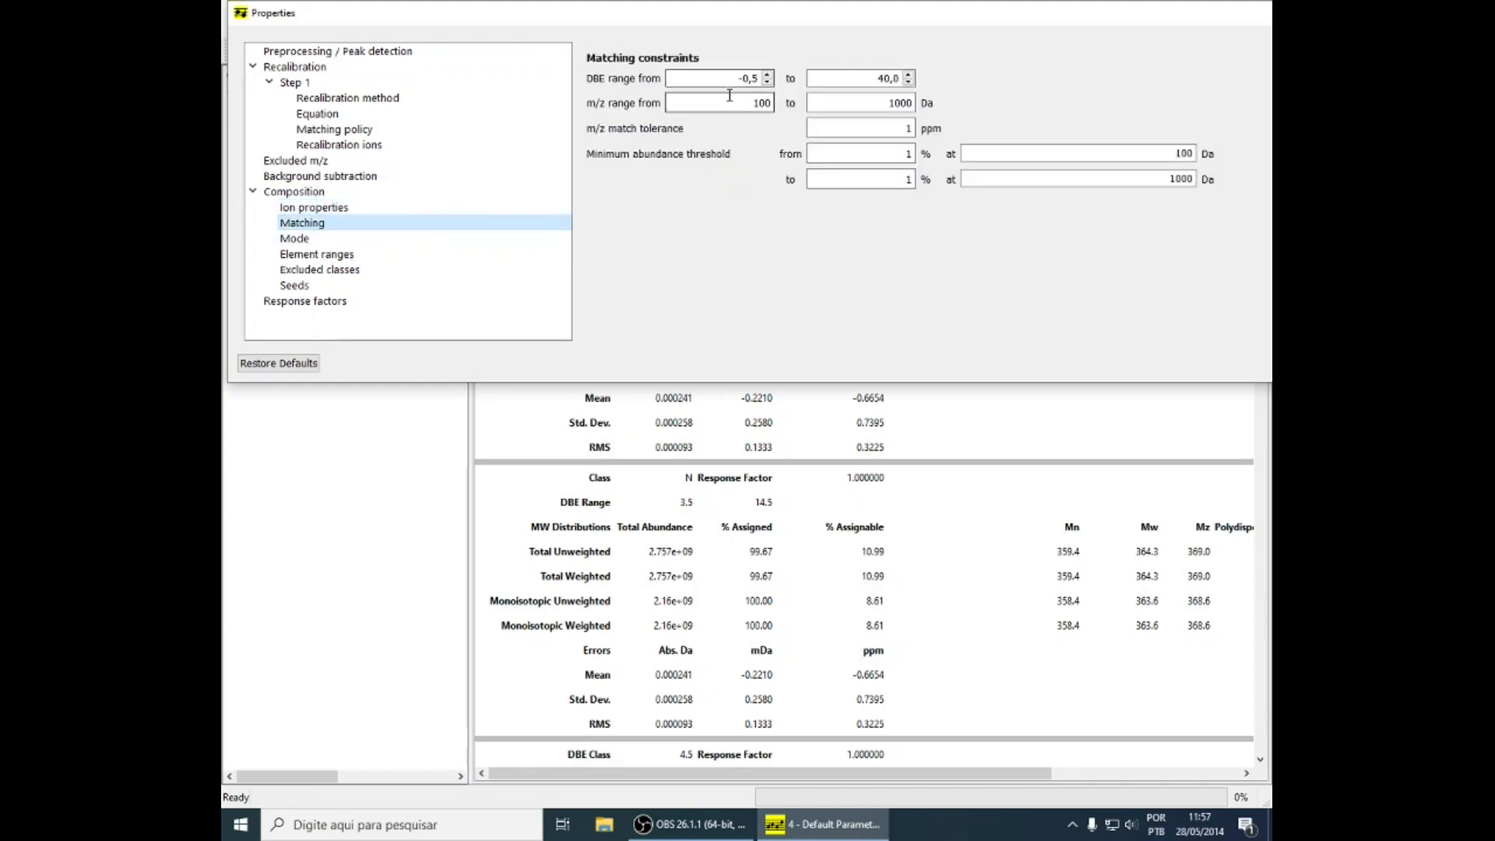
click(768, 75)
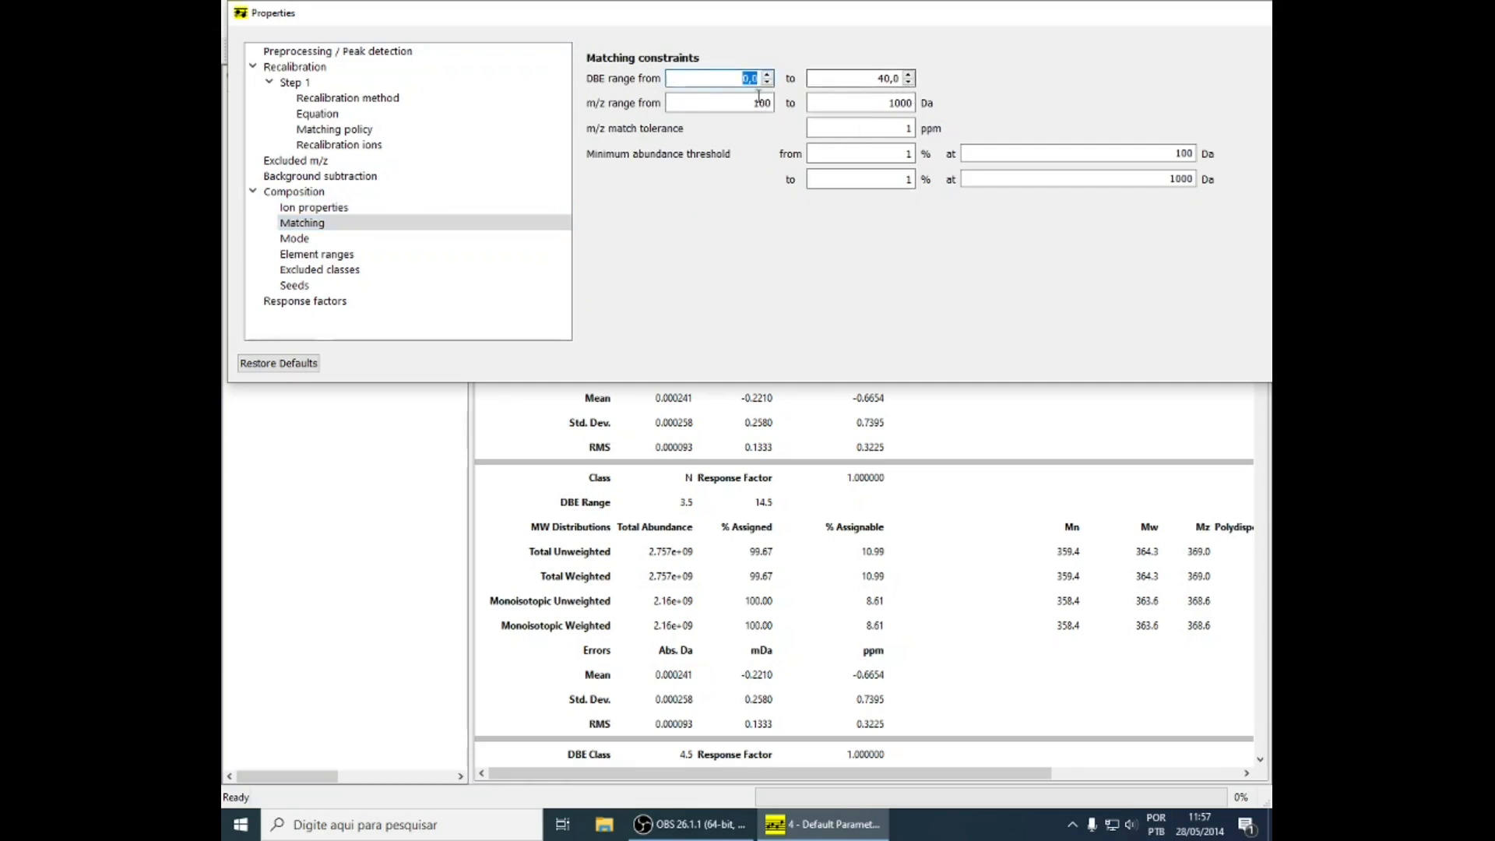
drag(749, 119, 739, 119)
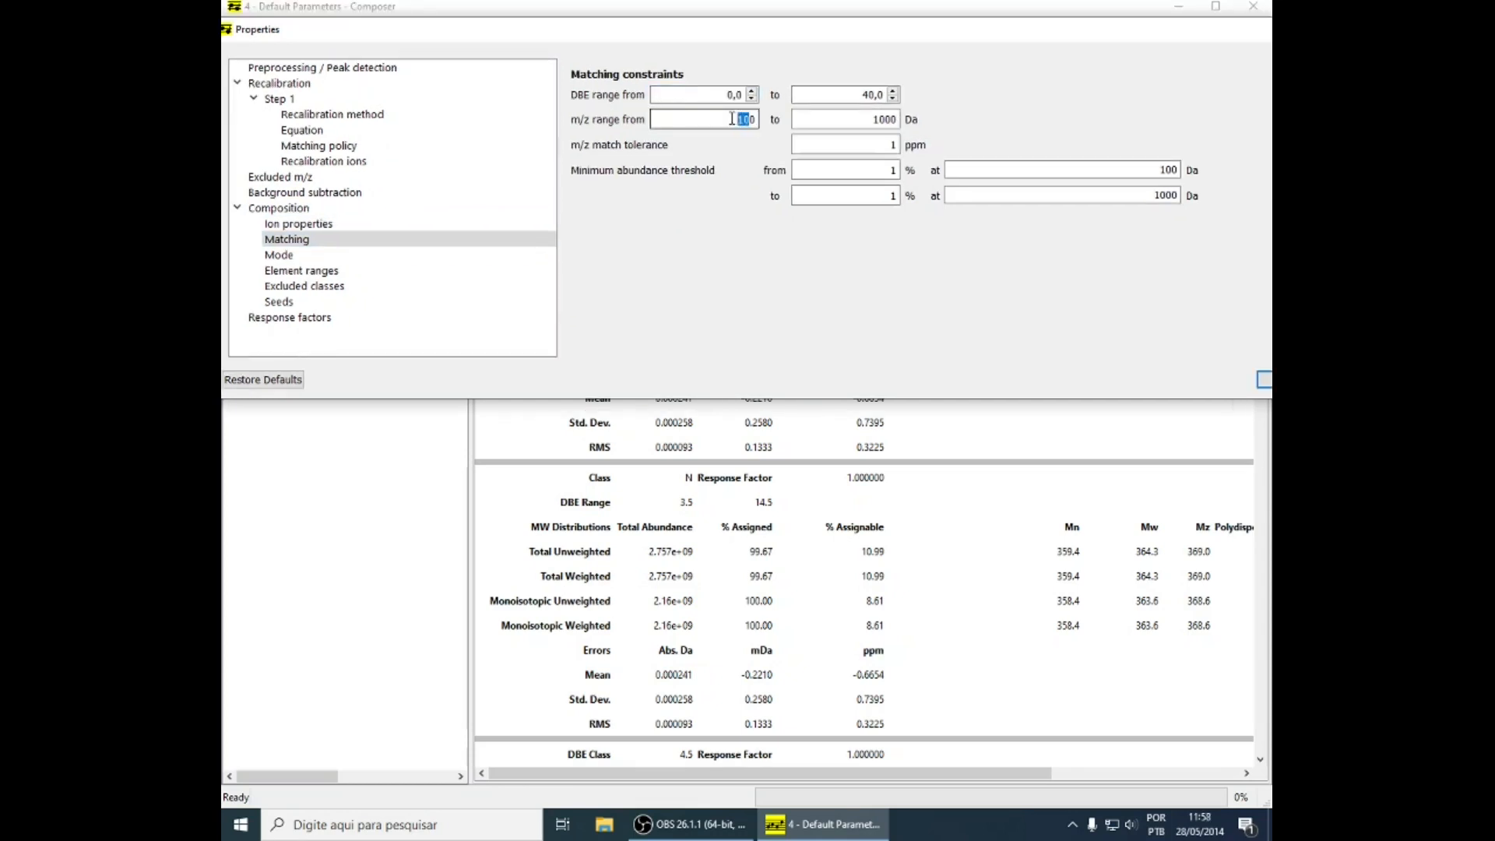
text(2)
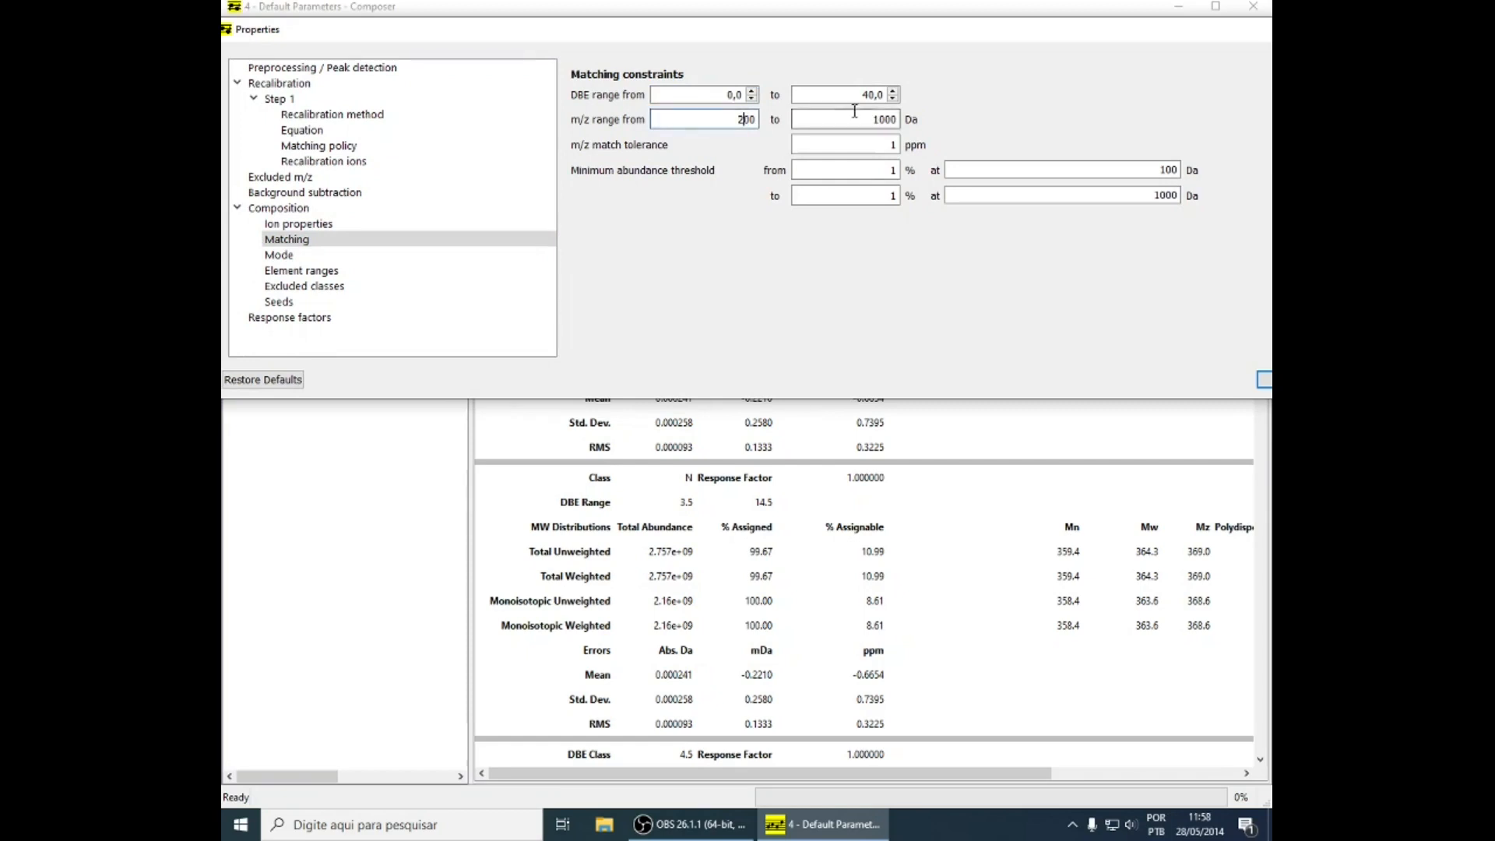
drag(885, 120, 879, 120)
text(2)
Set the de novo m/z upper limit to 600 Da in the computation mode settings
click(289, 259)
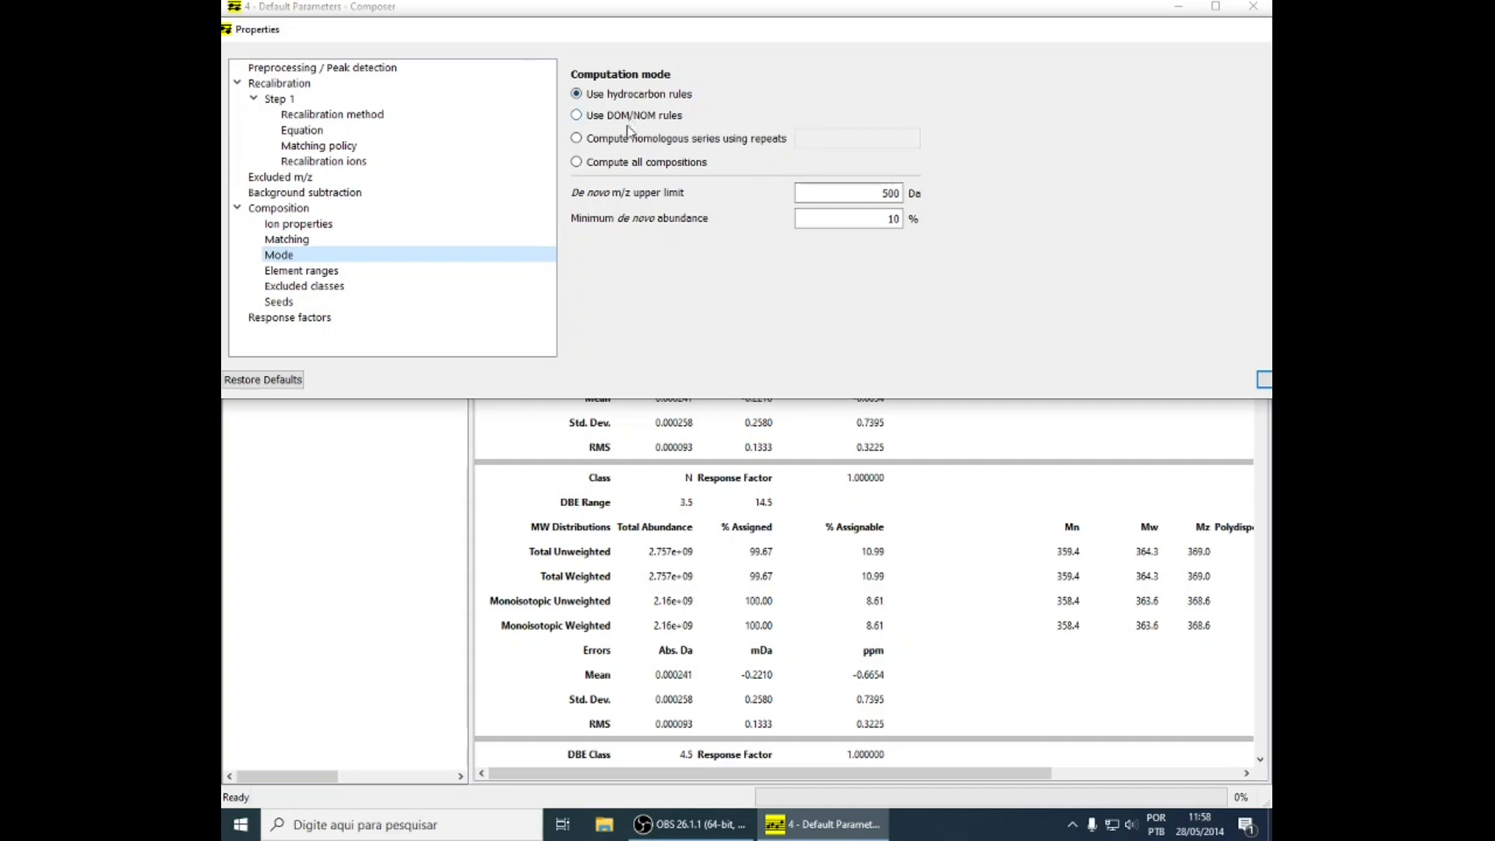
click(885, 194)
text(6)
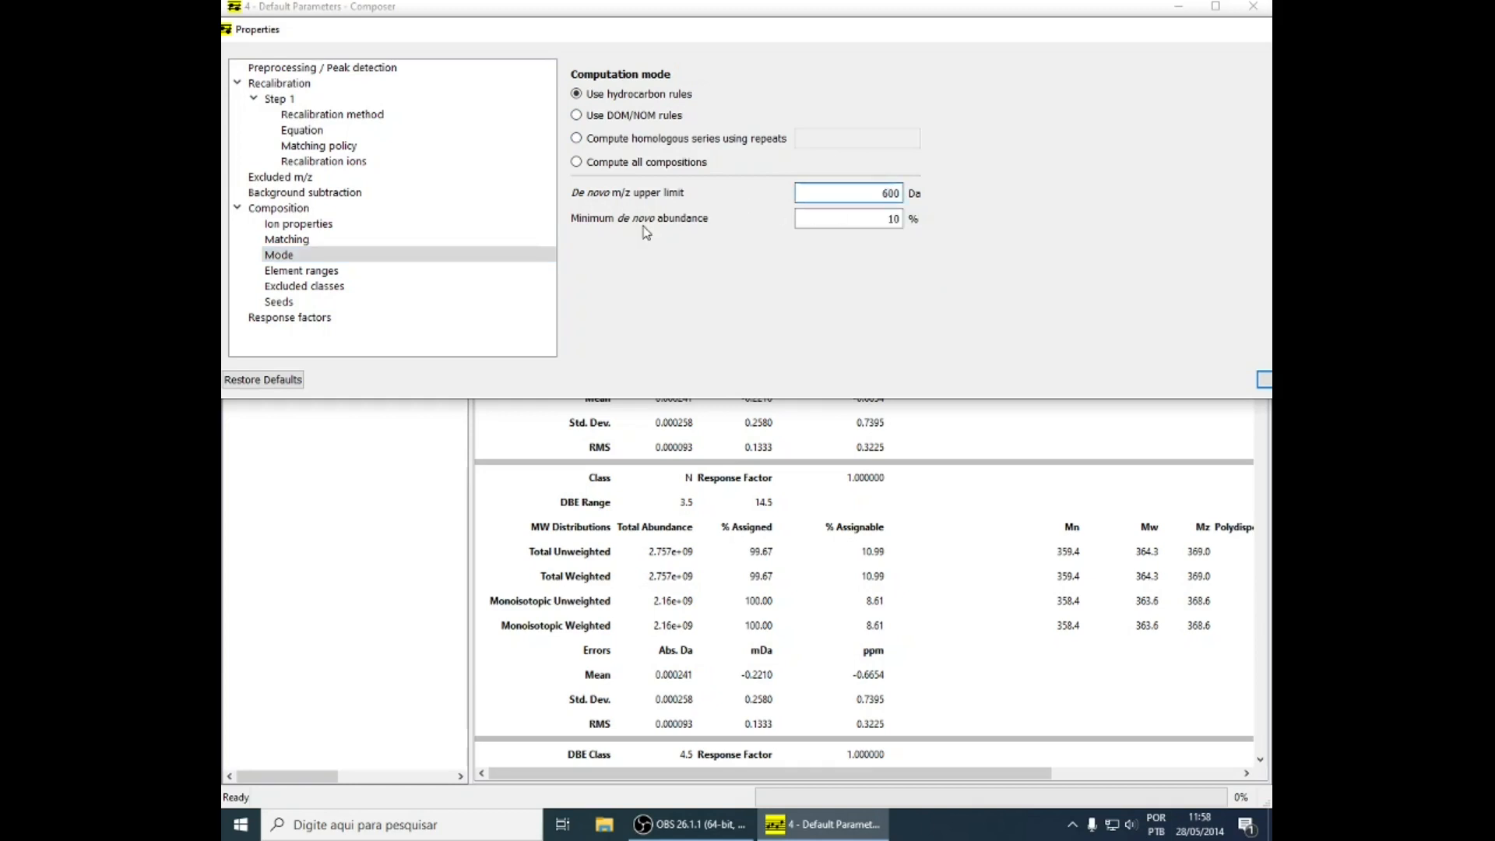
Add the elements N, O and S to the Pass 1 element ranges
click(301, 270)
click(975, 123)
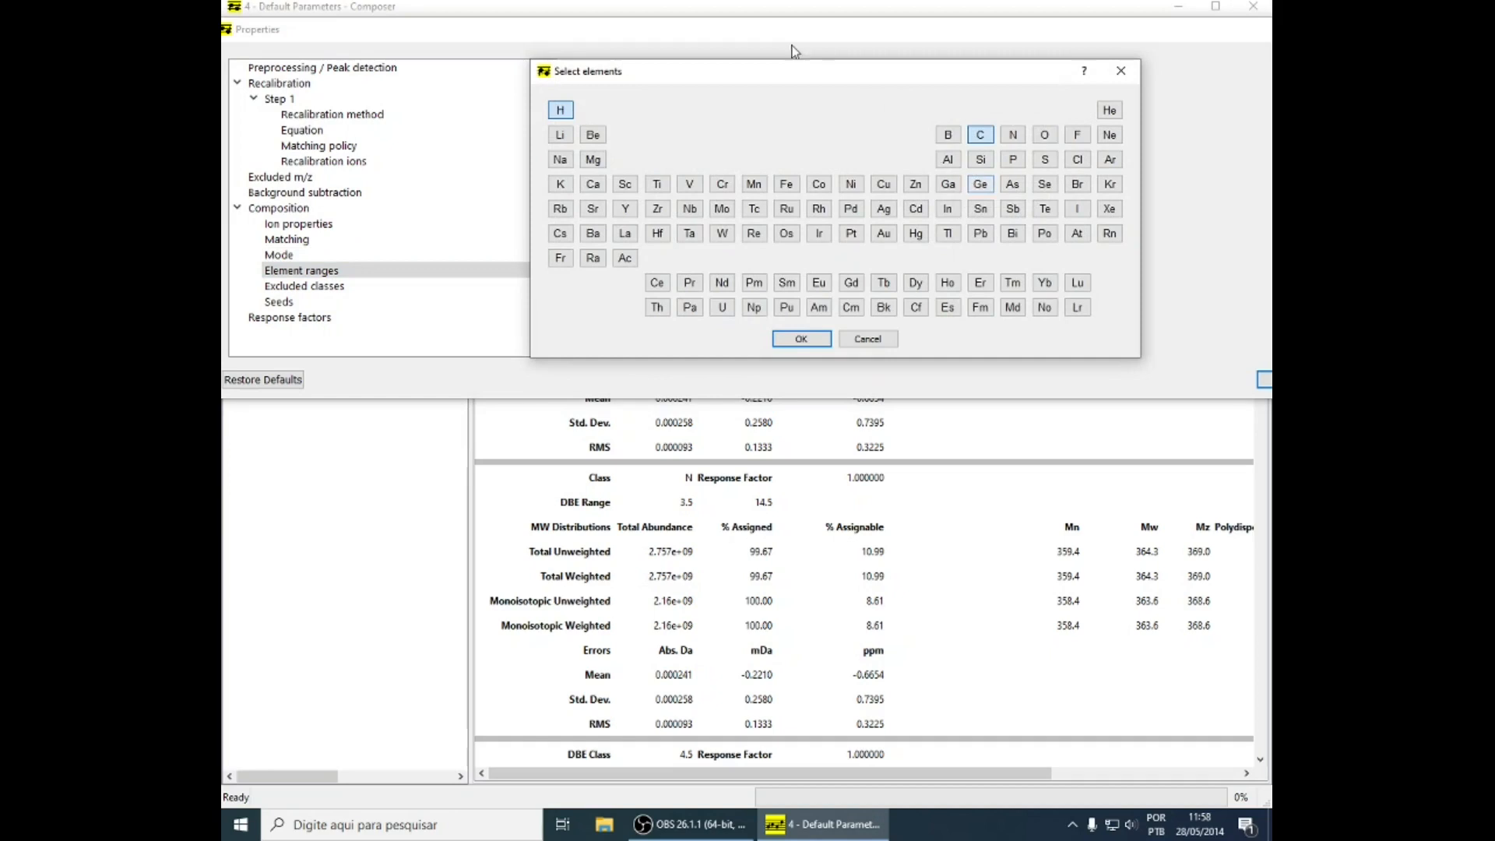
drag(787, 80, 675, 204)
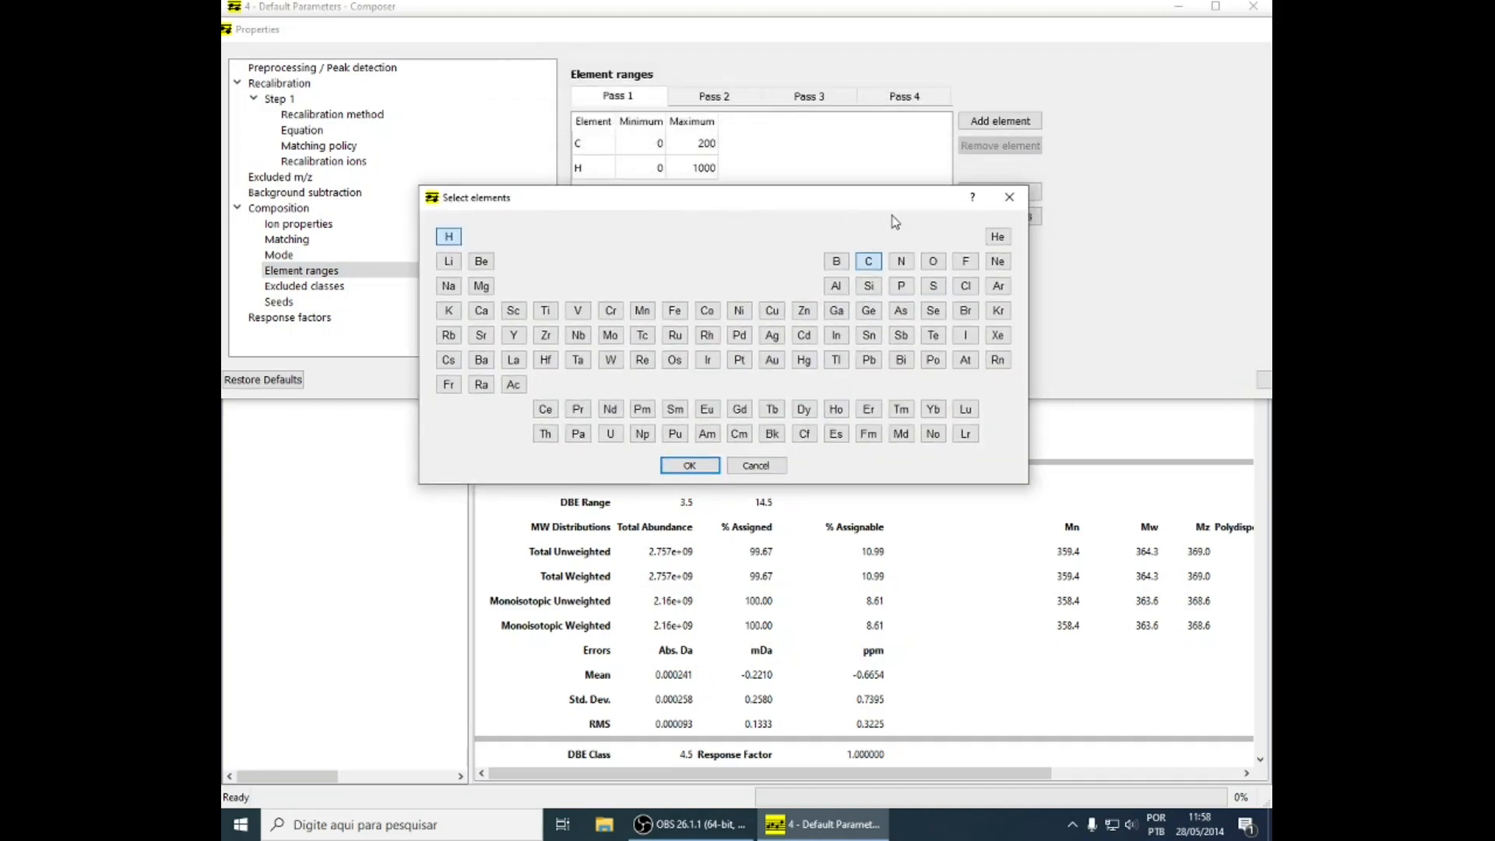
click(902, 262)
click(933, 262)
click(933, 286)
click(689, 466)
Set the Pass 1 maximum to 3 for both N and O, and check the excluded composition classes
double_click(684, 197)
text(3)
click(679, 217)
text(3)
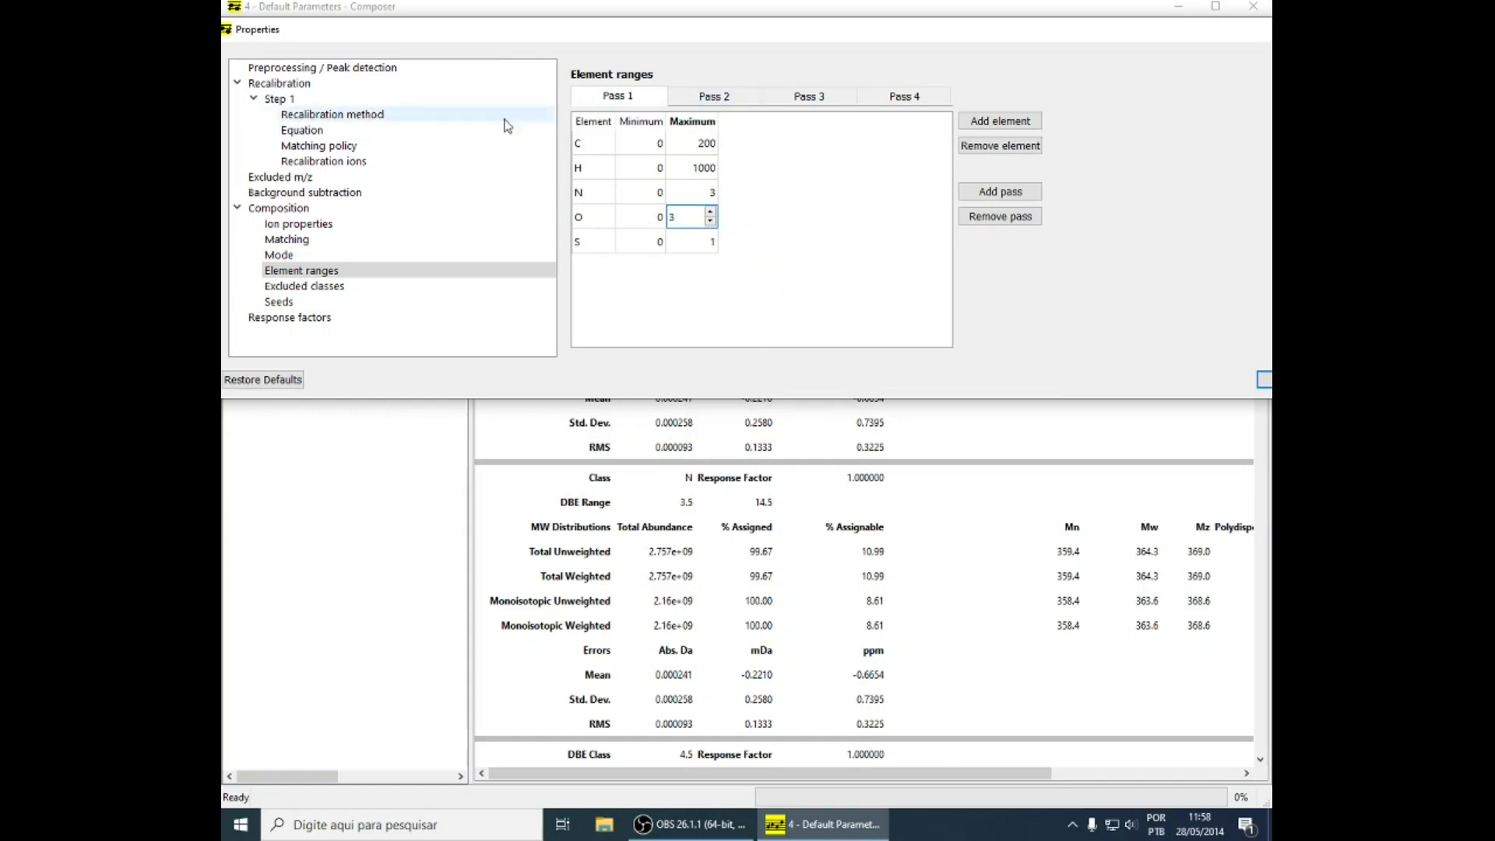
click(333, 288)
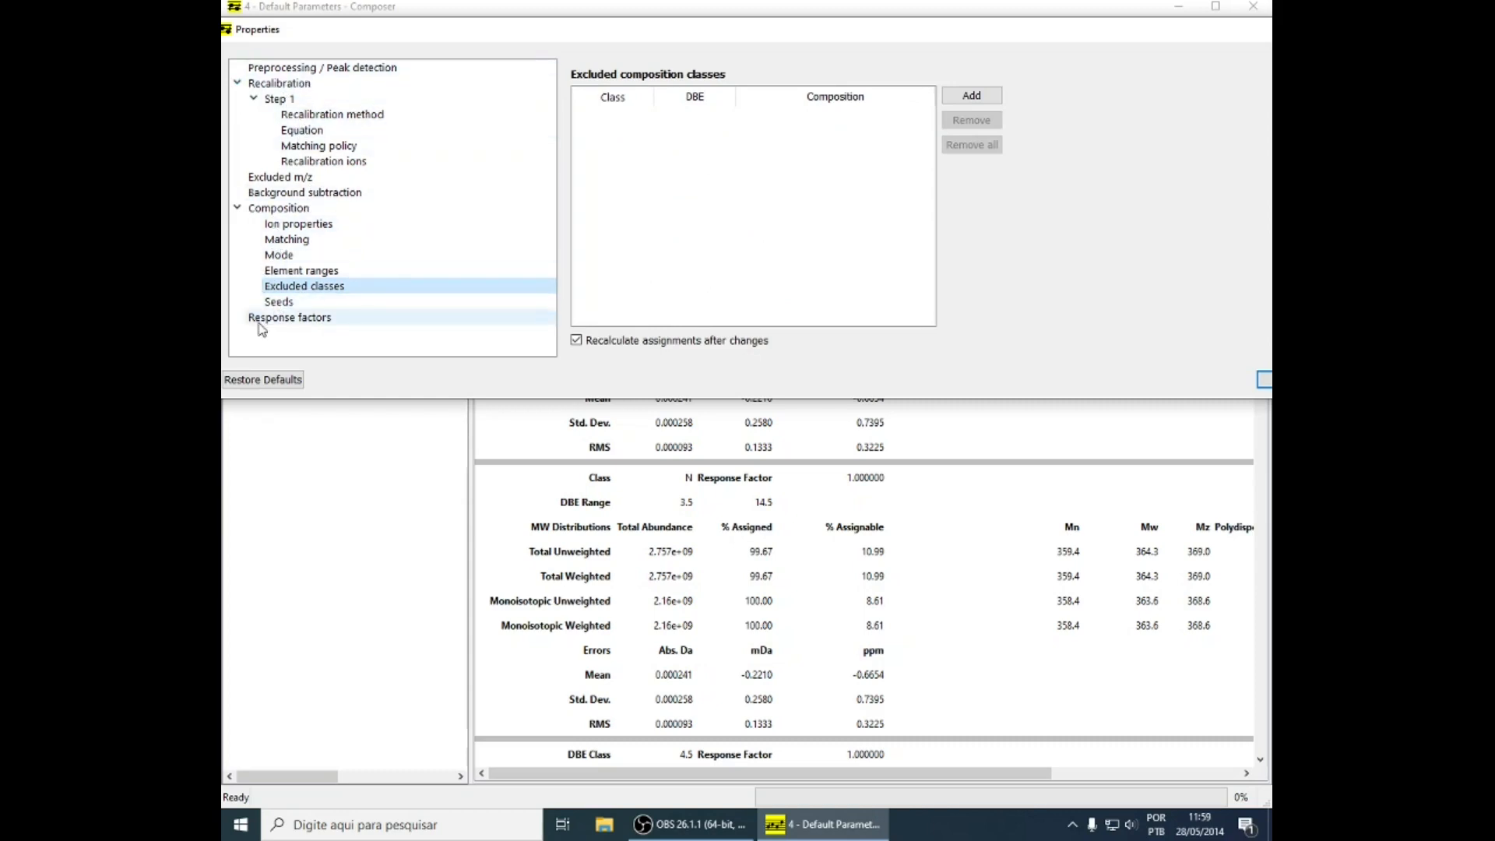
Run an automated homologous series recalibration with the Extended formula set and 1000 iterations, accept it, and apply the properties
click(353, 117)
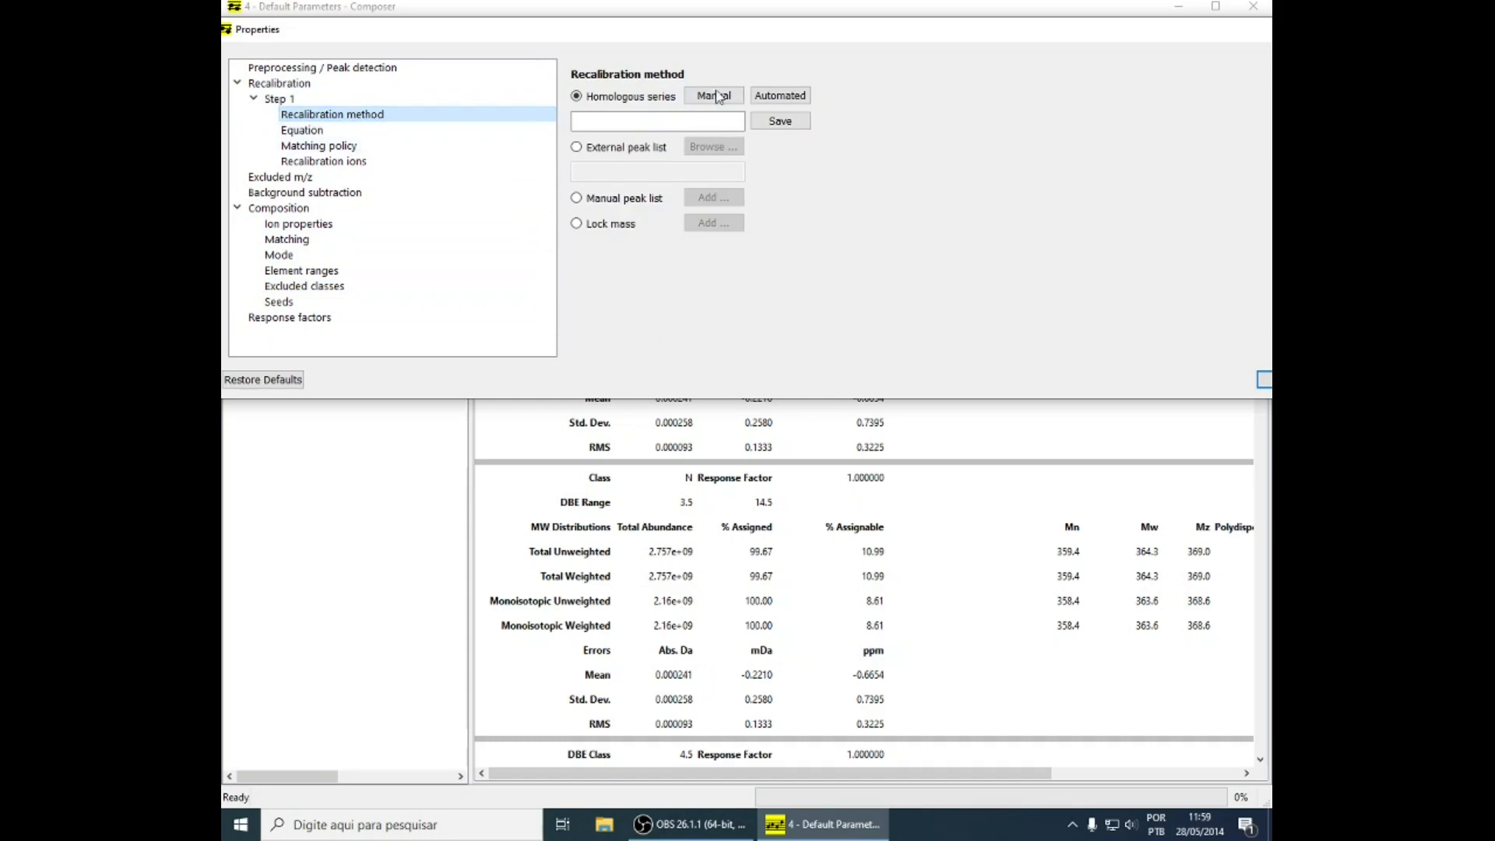
click(785, 99)
click(438, 210)
drag(358, 260, 367, 258)
text(1000)
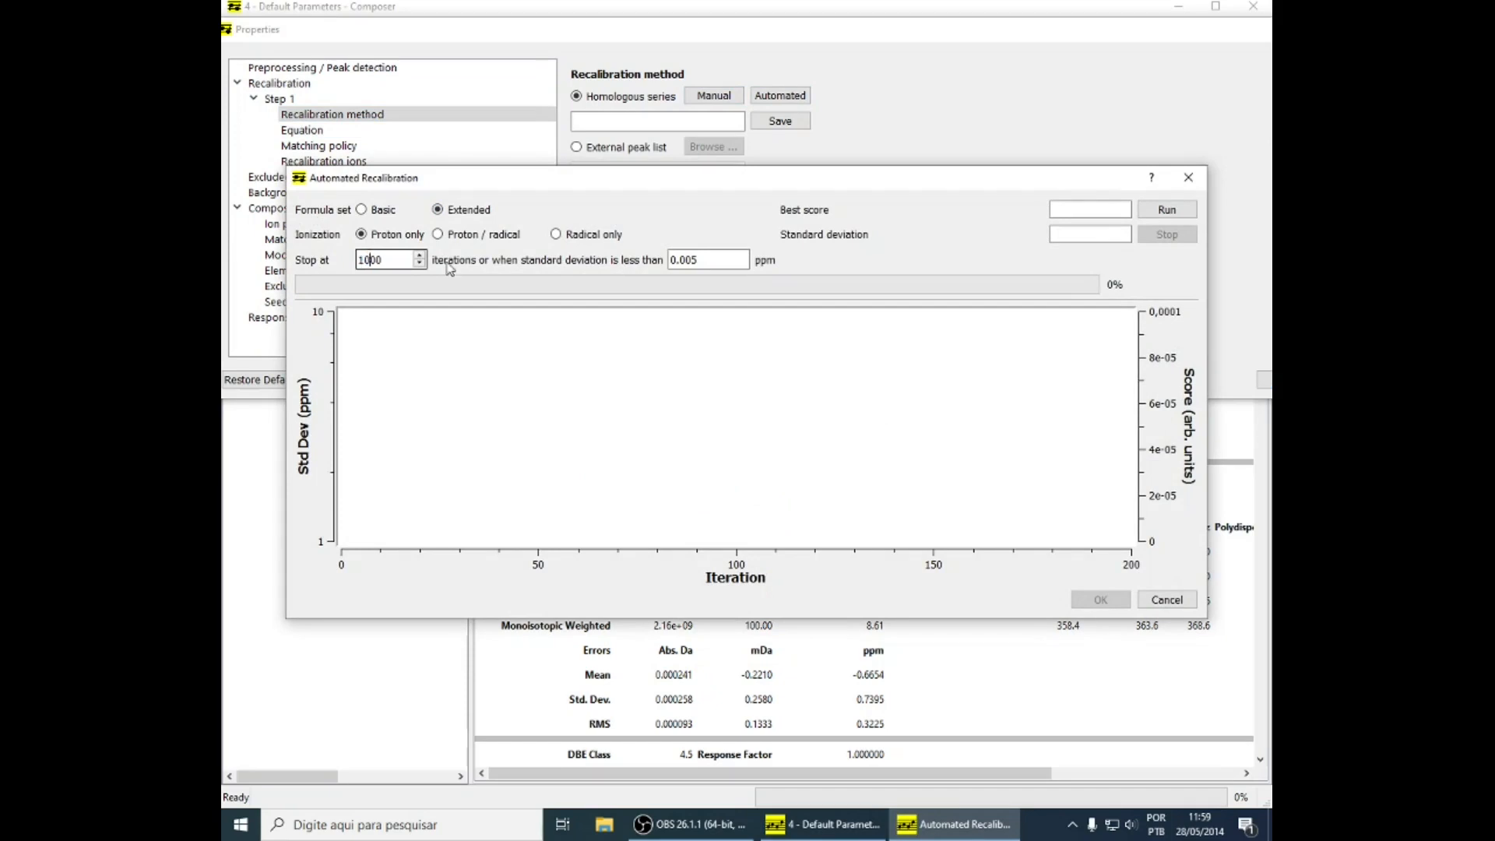
click(683, 262)
click(1152, 215)
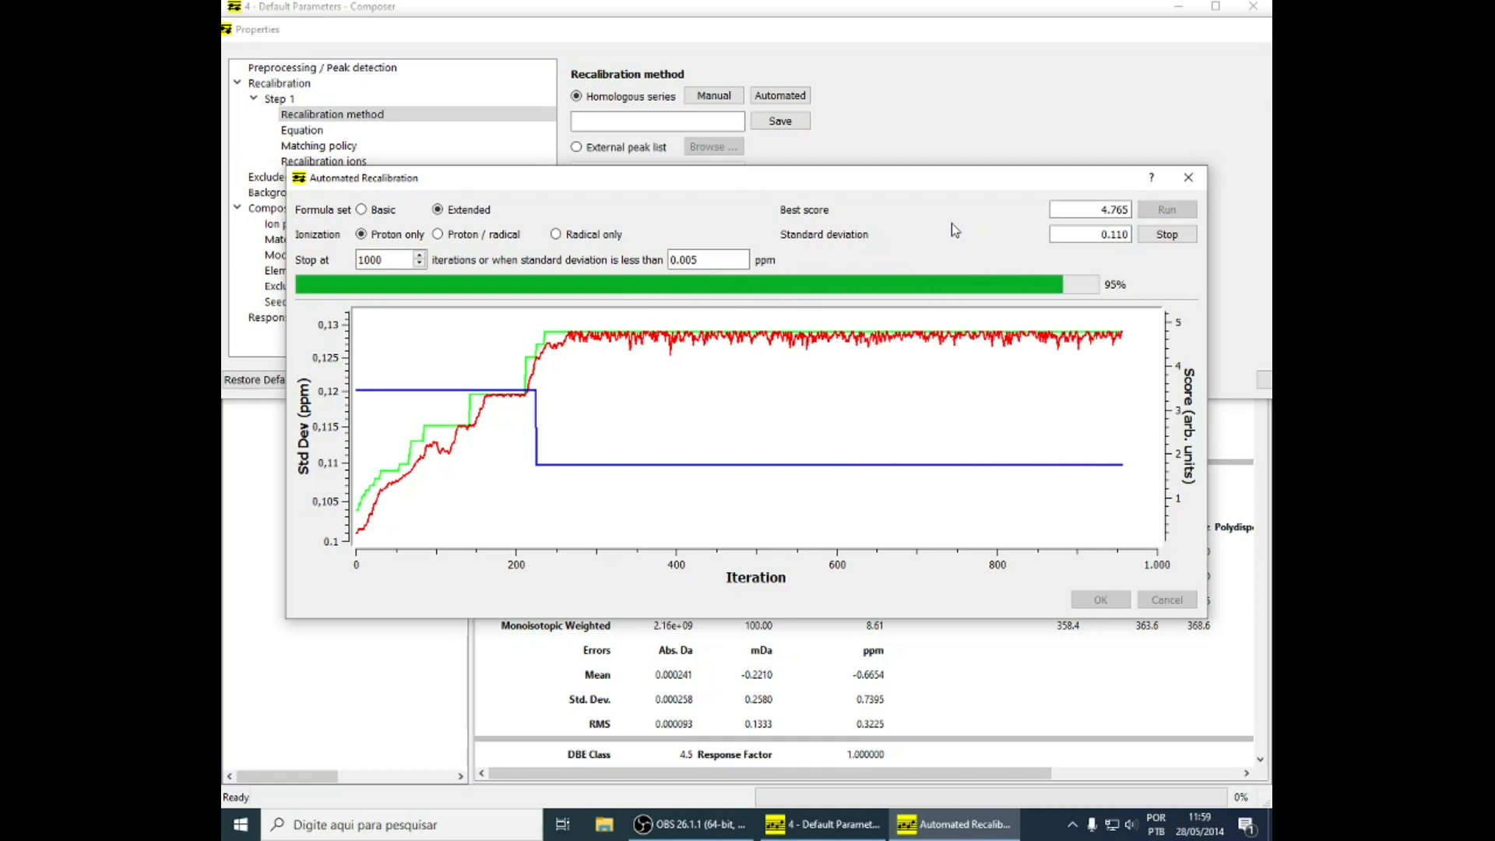
click(1094, 600)
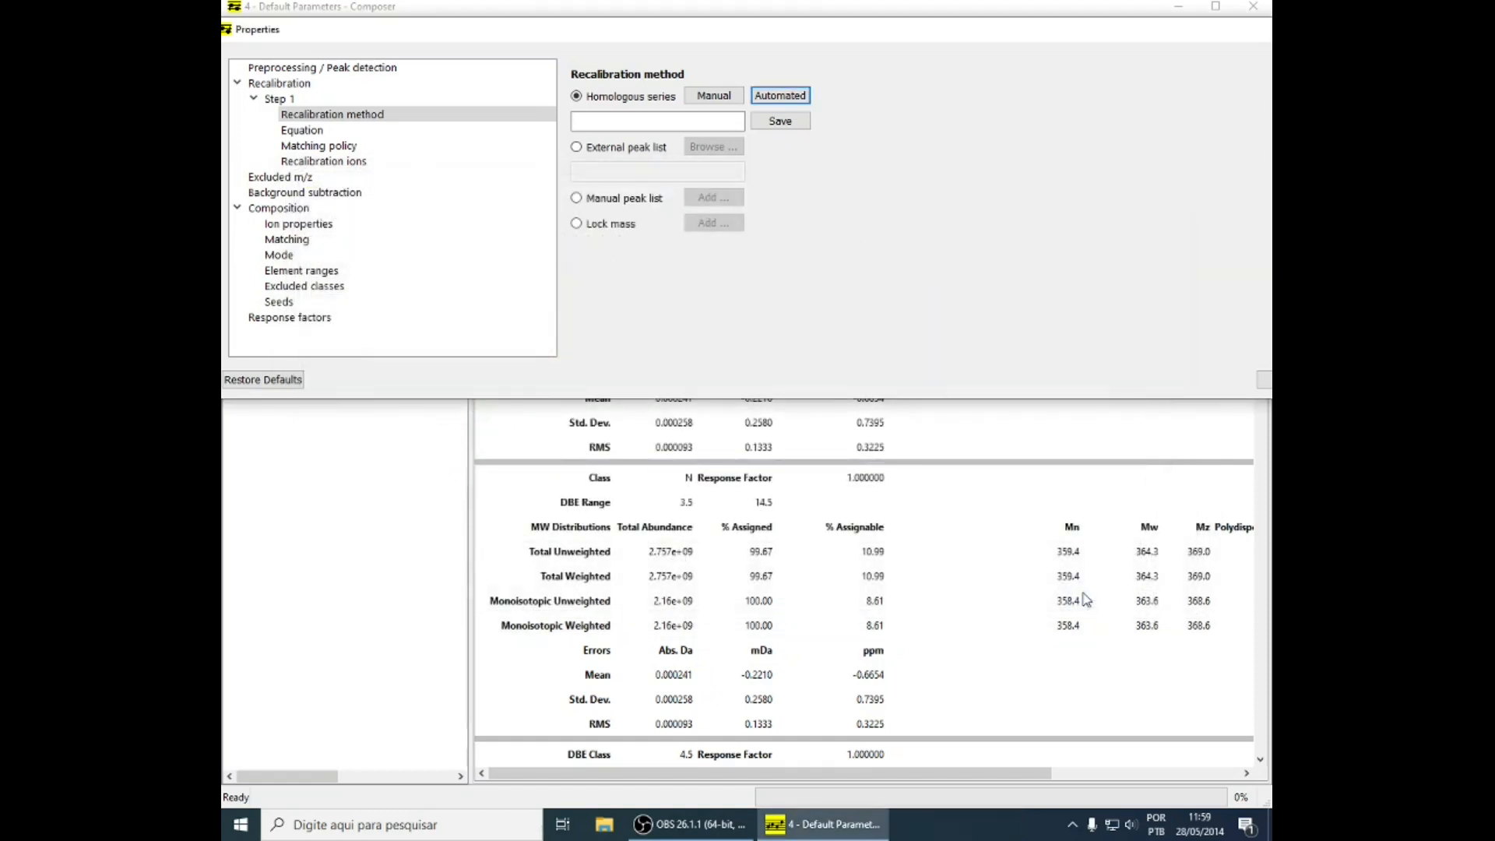
double_click(693, 32)
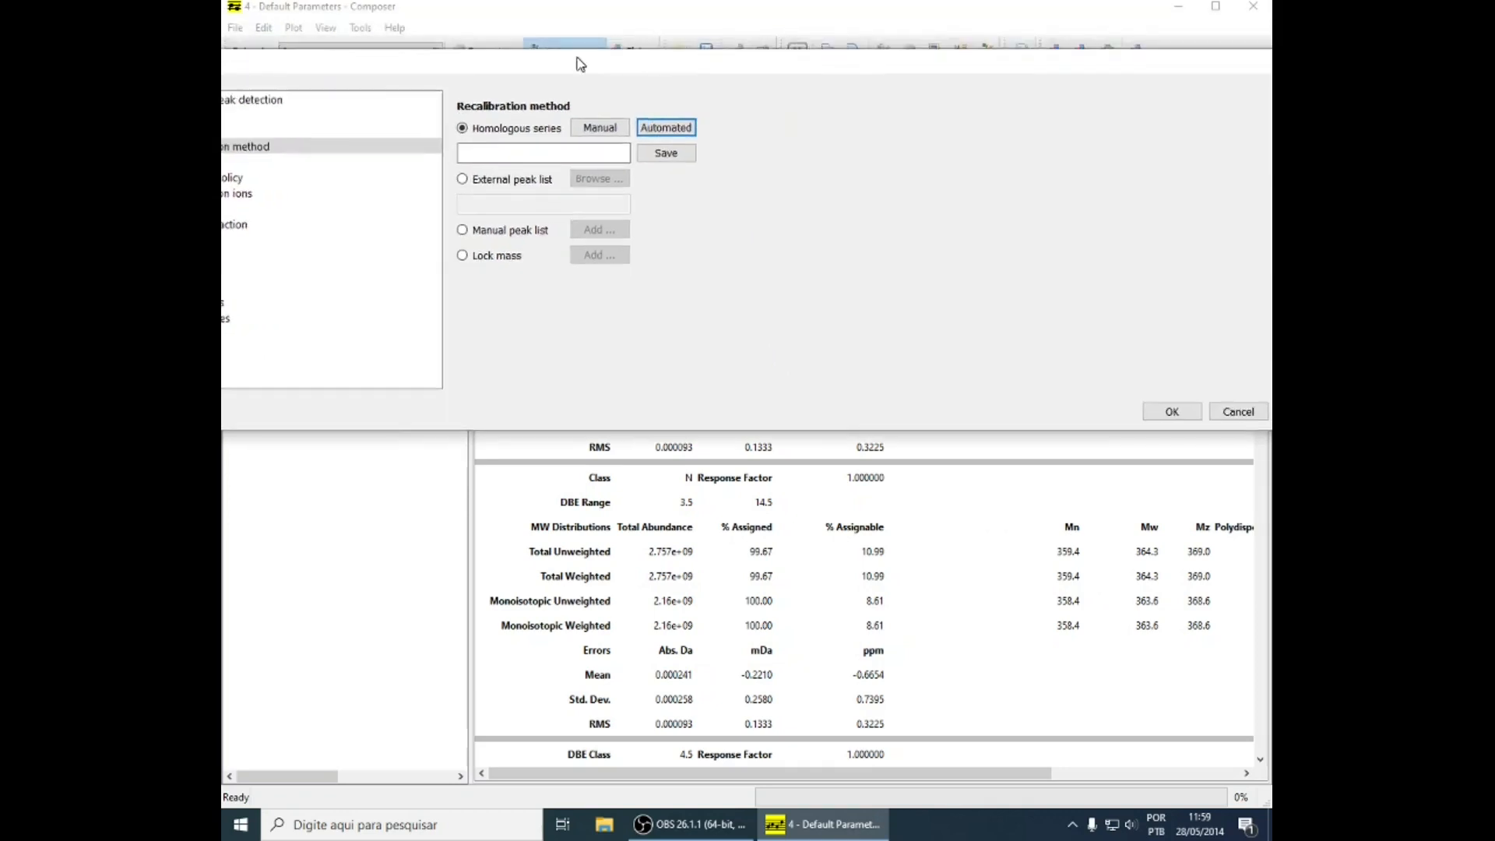
click(1227, 431)
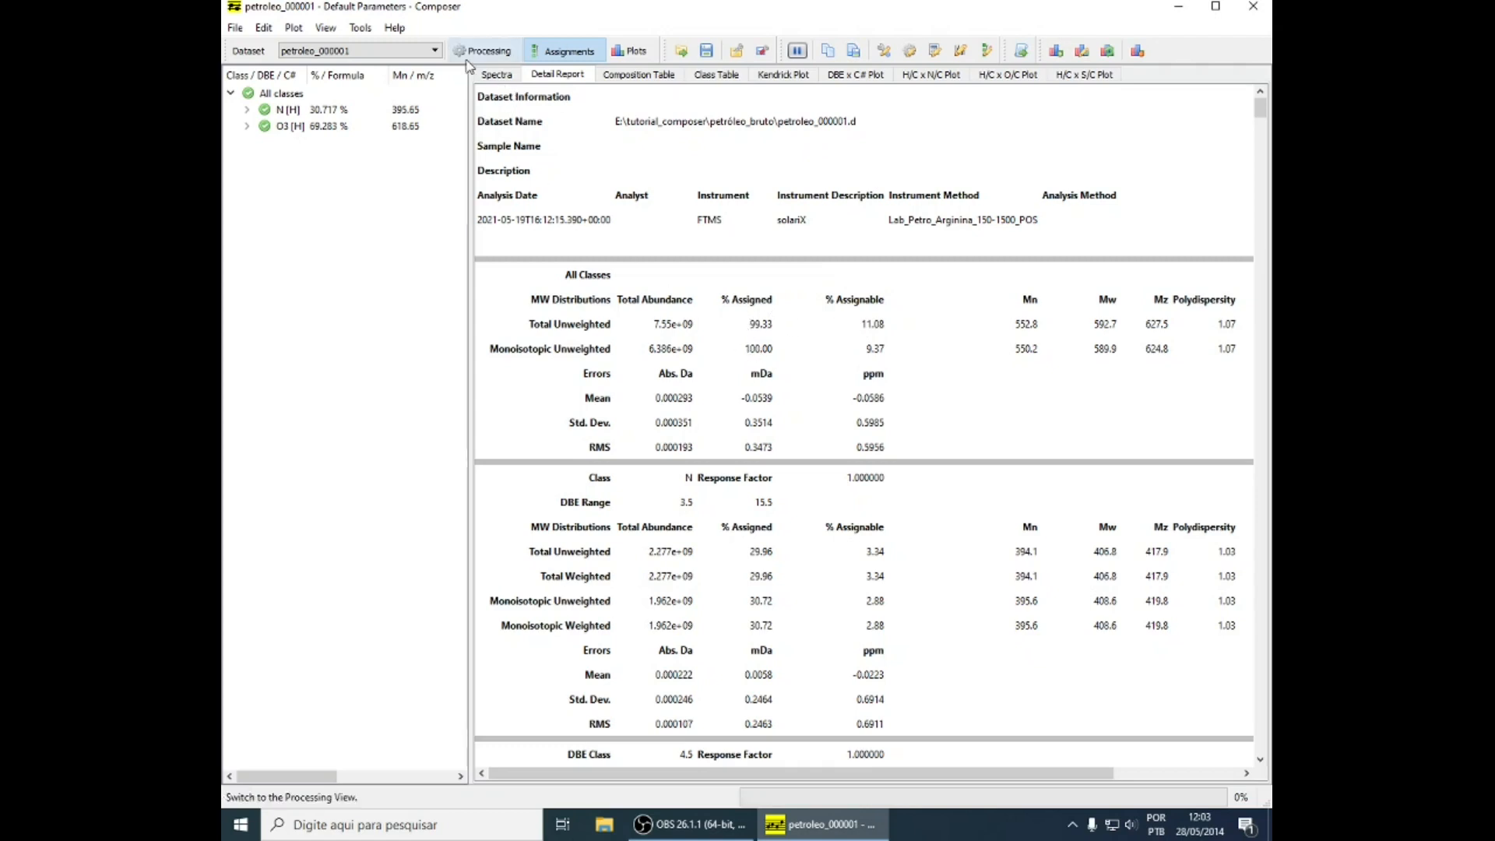
Reprocess the petroleo_000001 dataset from its assigned spectra view and open the resulting detail report
click(497, 75)
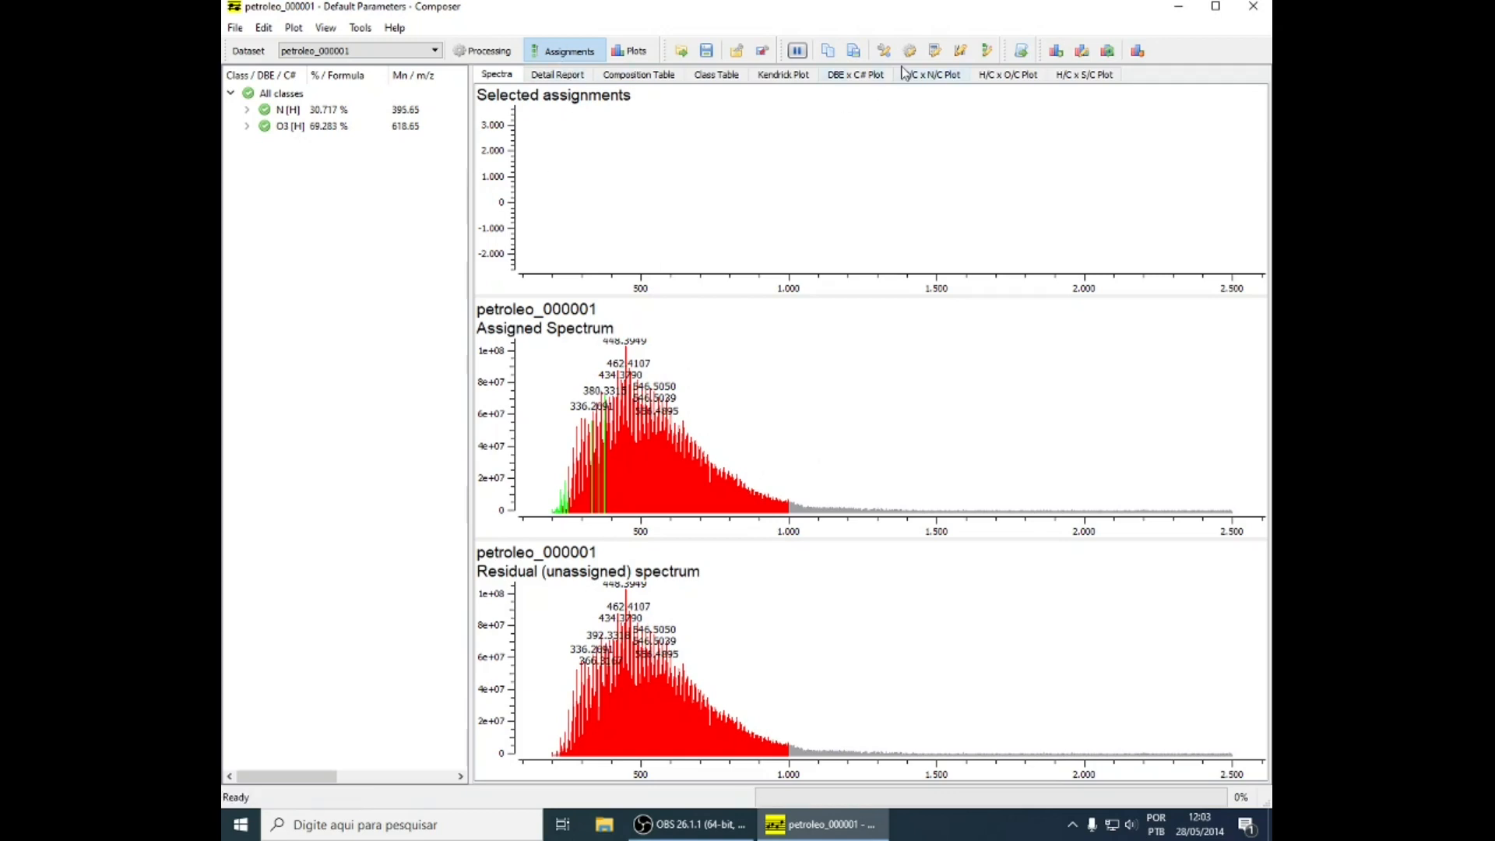
click(883, 51)
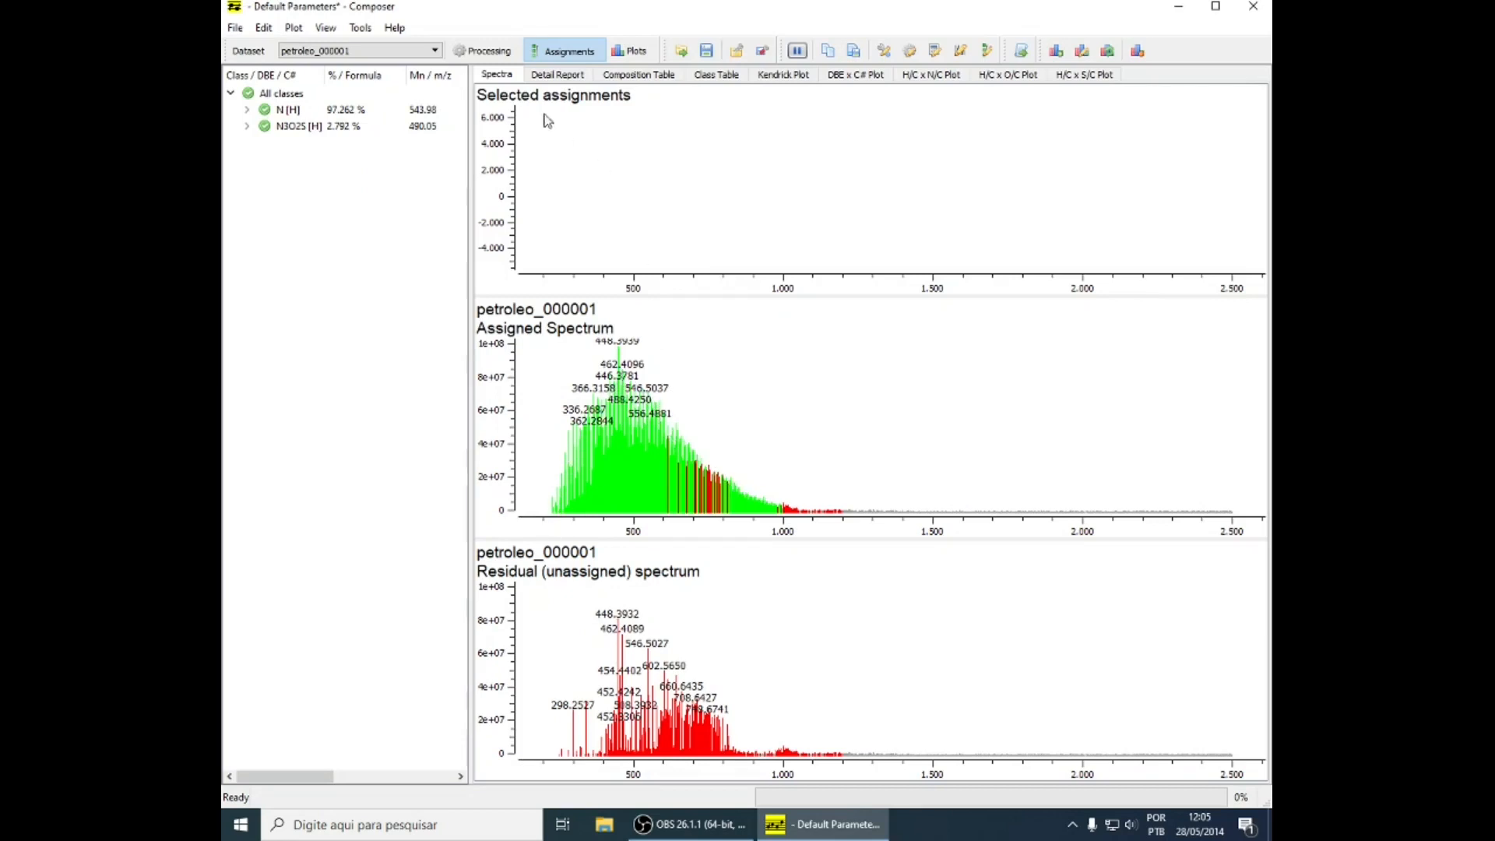
click(550, 77)
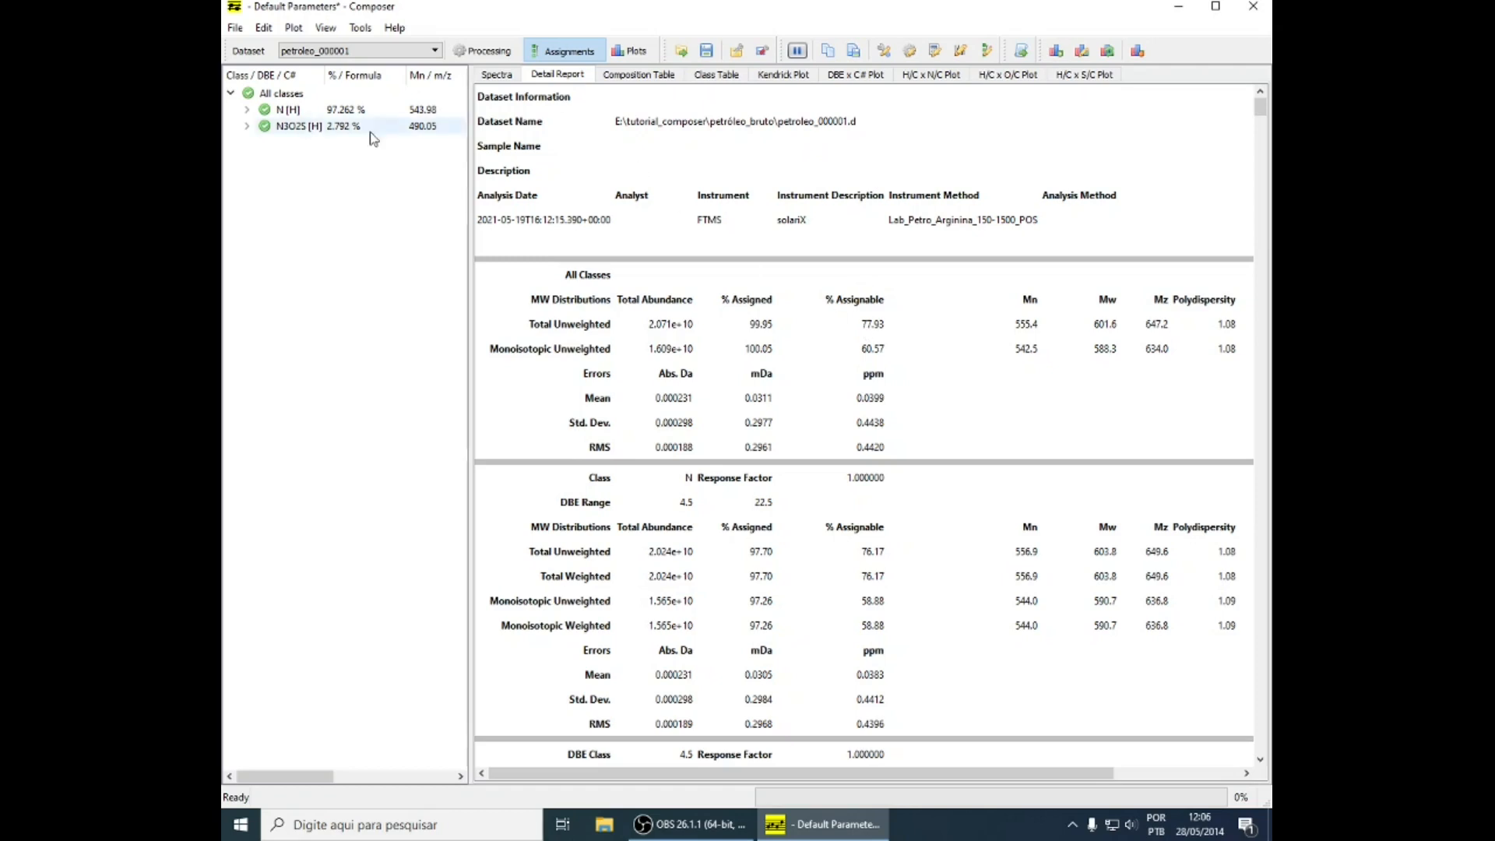
Open the MS data file petroleo_000001.d from the petróleo_bruto folder with its +MS profile function
click(235, 27)
mouse_move(257, 48)
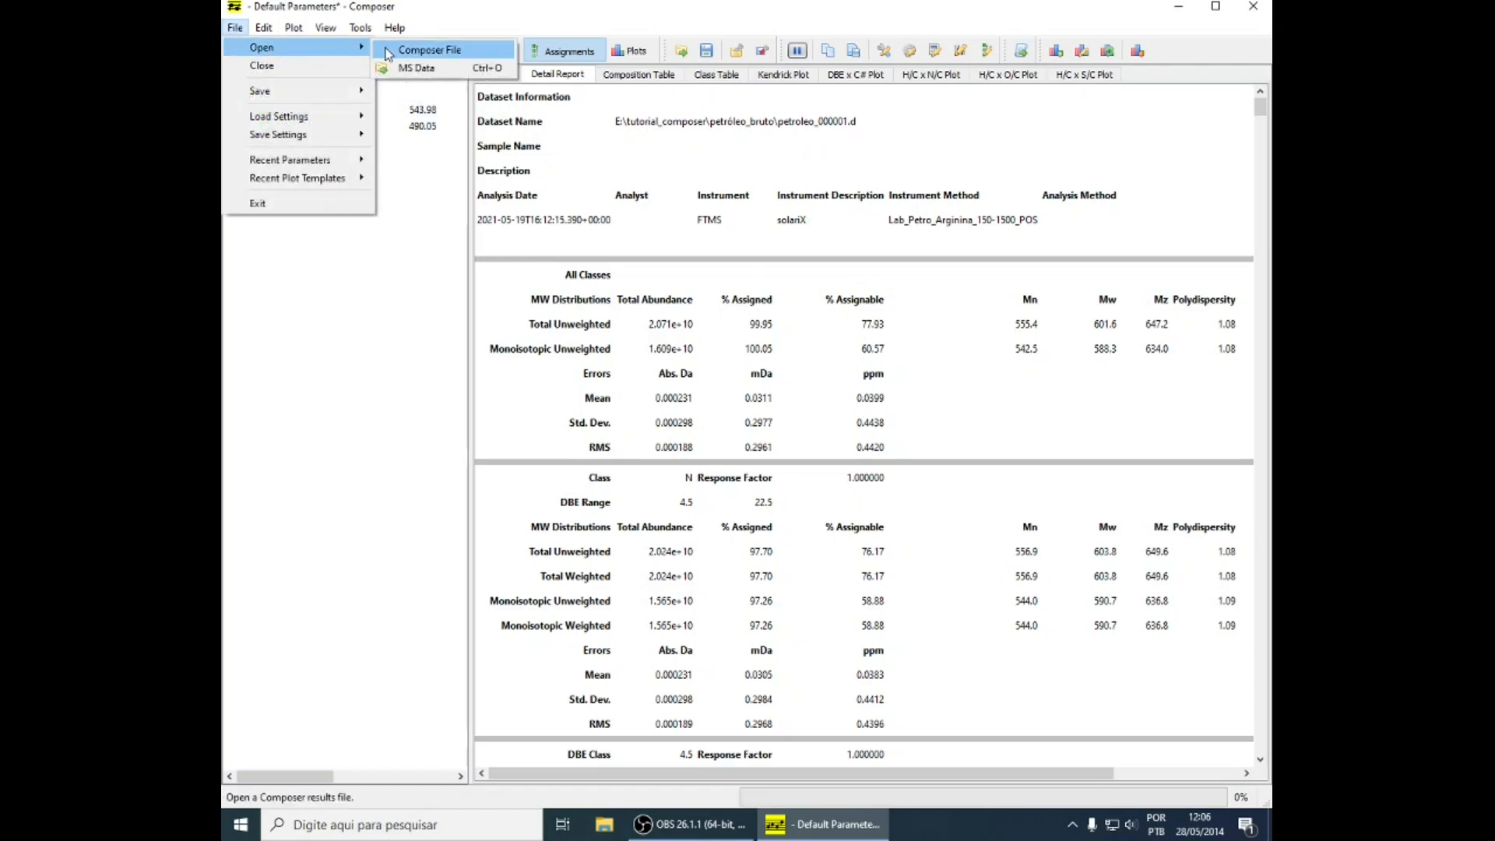
click(405, 69)
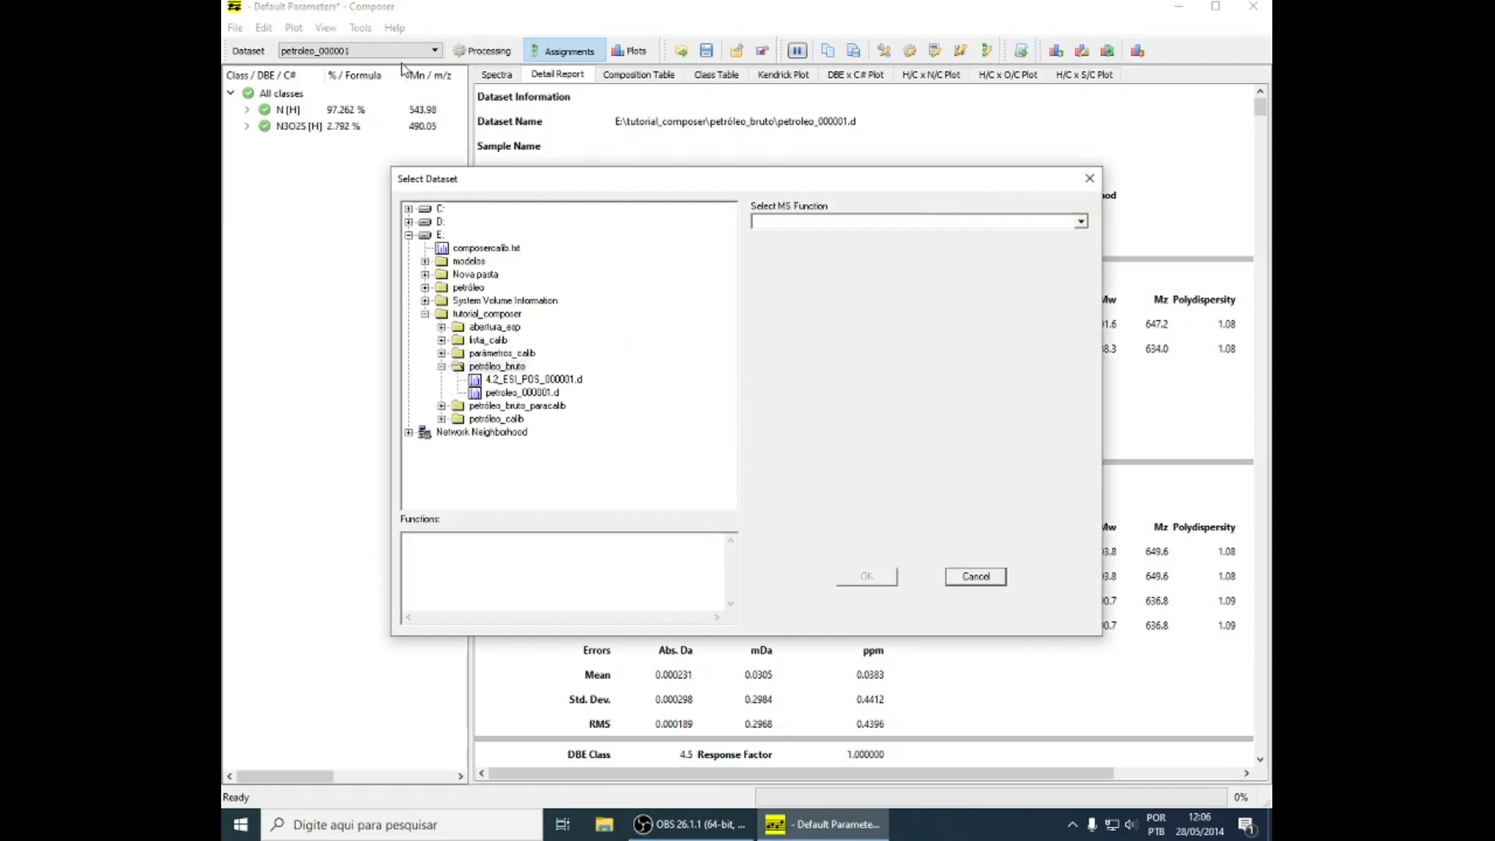
click(517, 393)
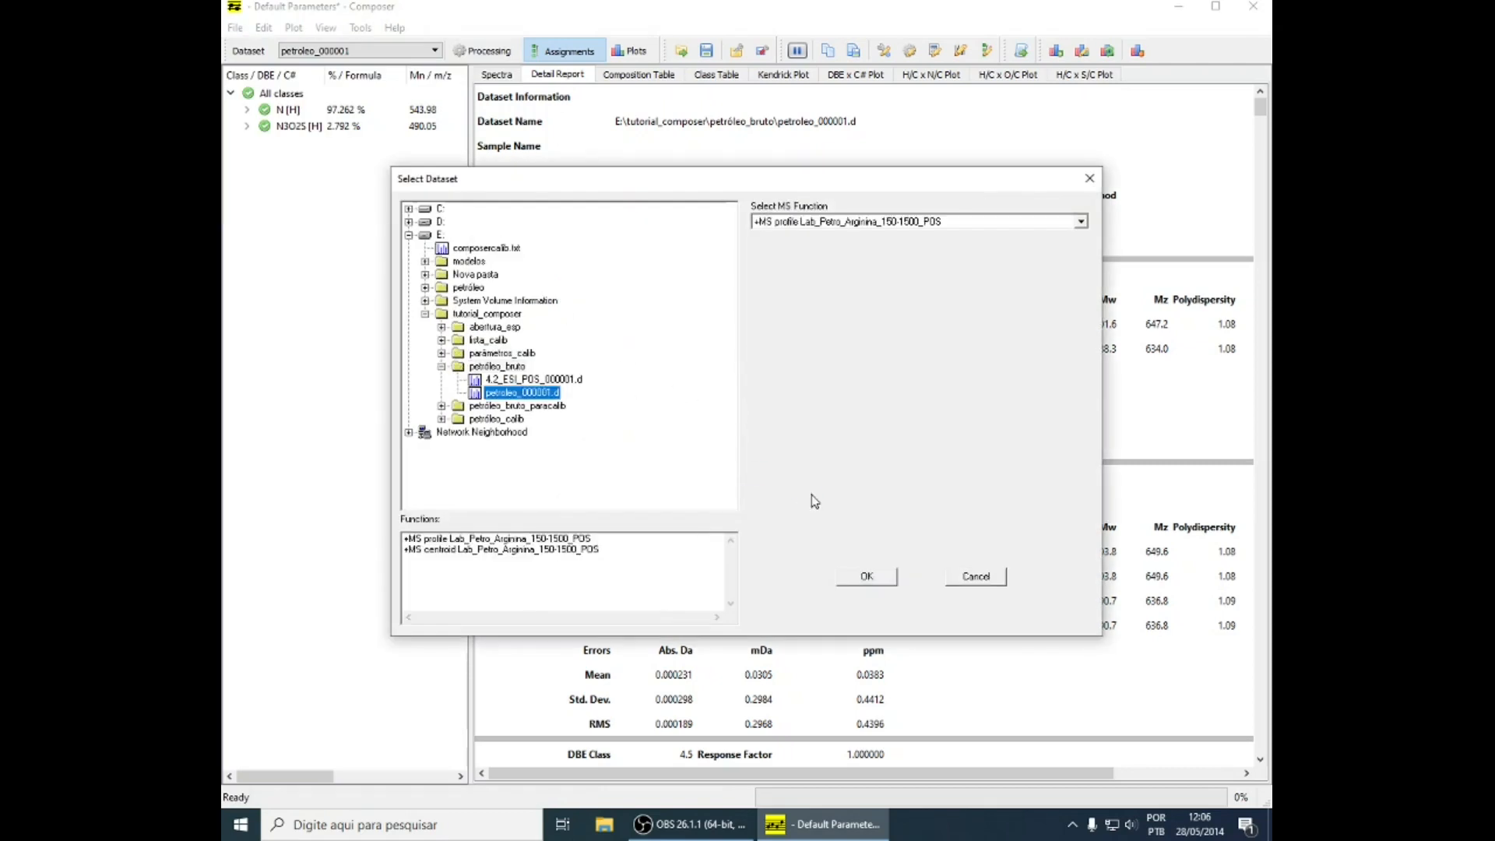
click(866, 577)
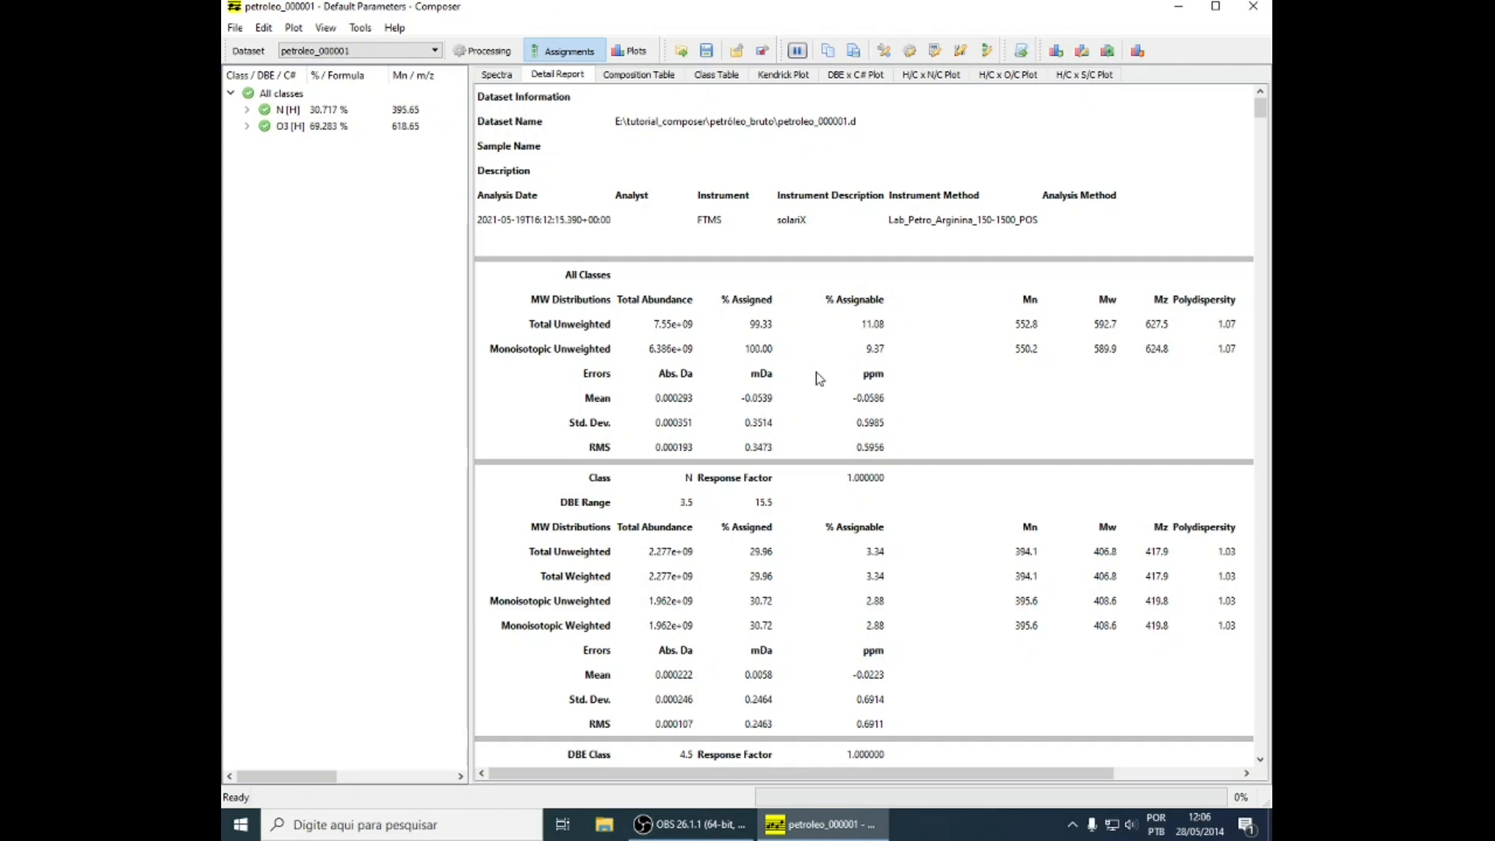
Reprocess petroleo_000001 with edited processing parameters, and view the spectra and detail report of dataset 4
click(910, 50)
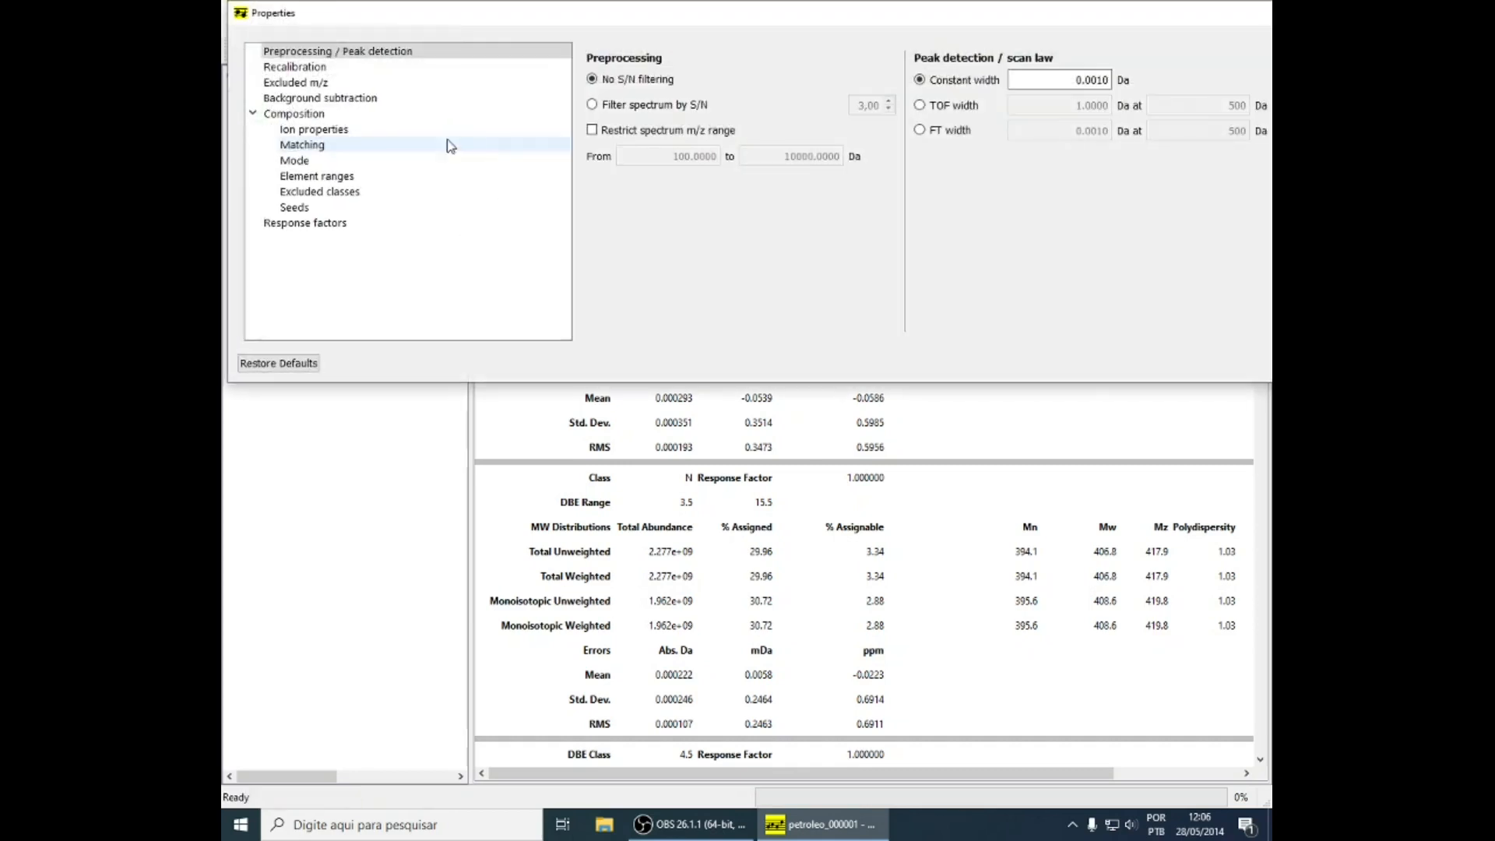
click(917, 451)
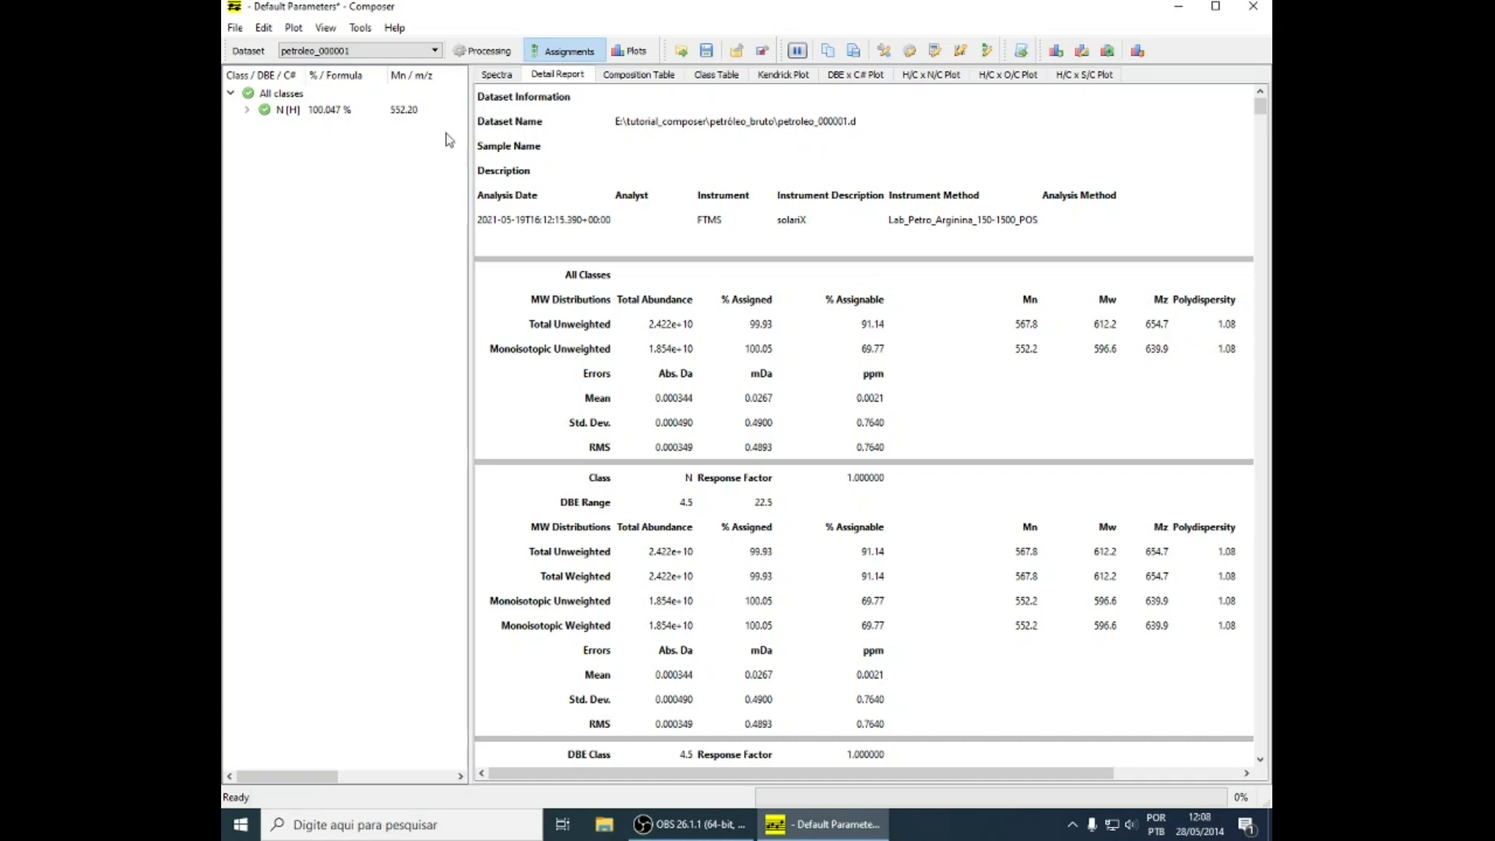
click(499, 76)
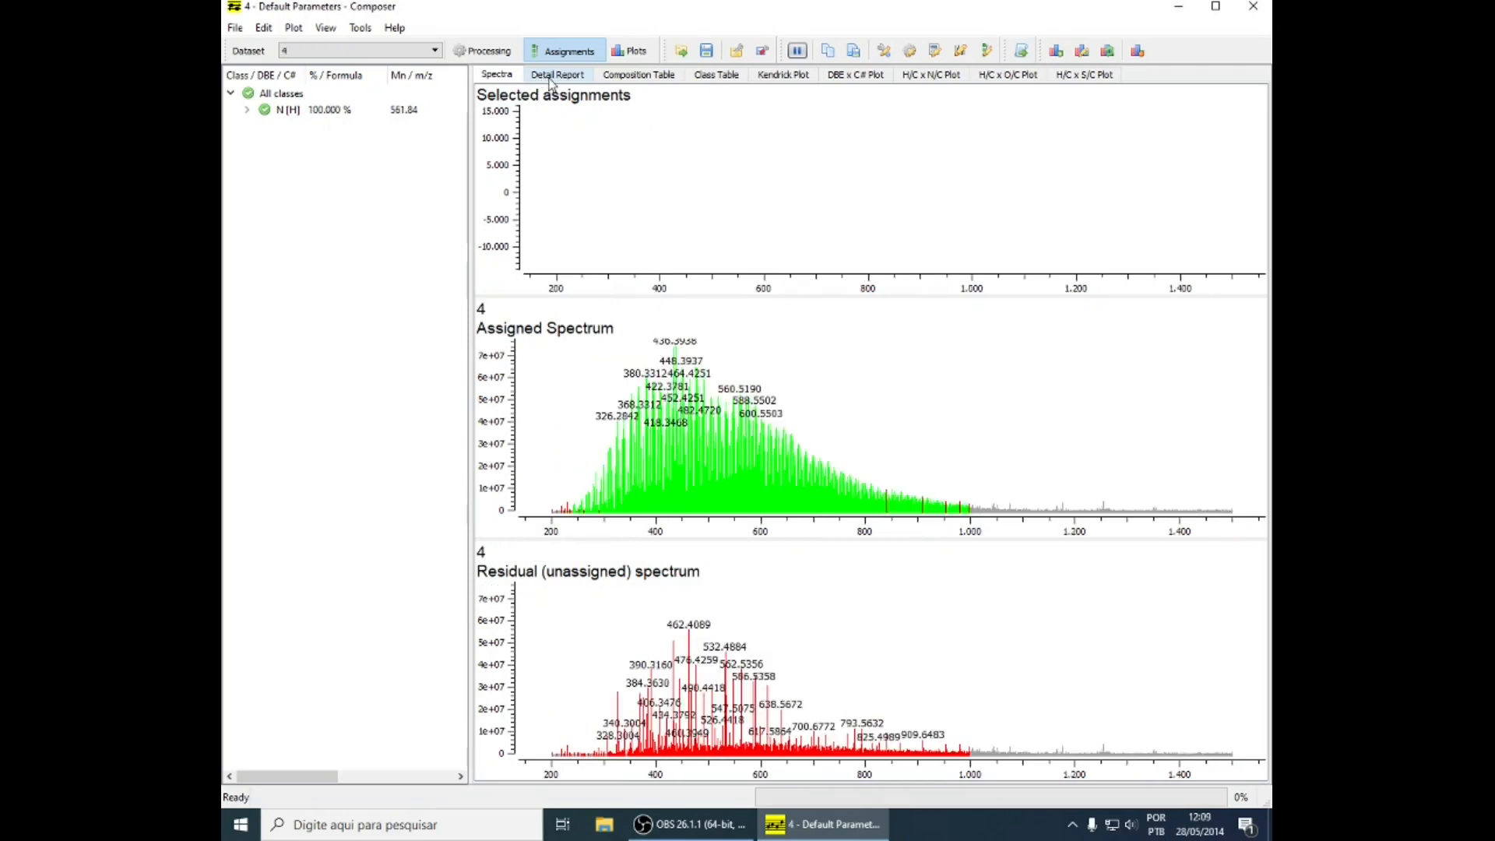
click(551, 77)
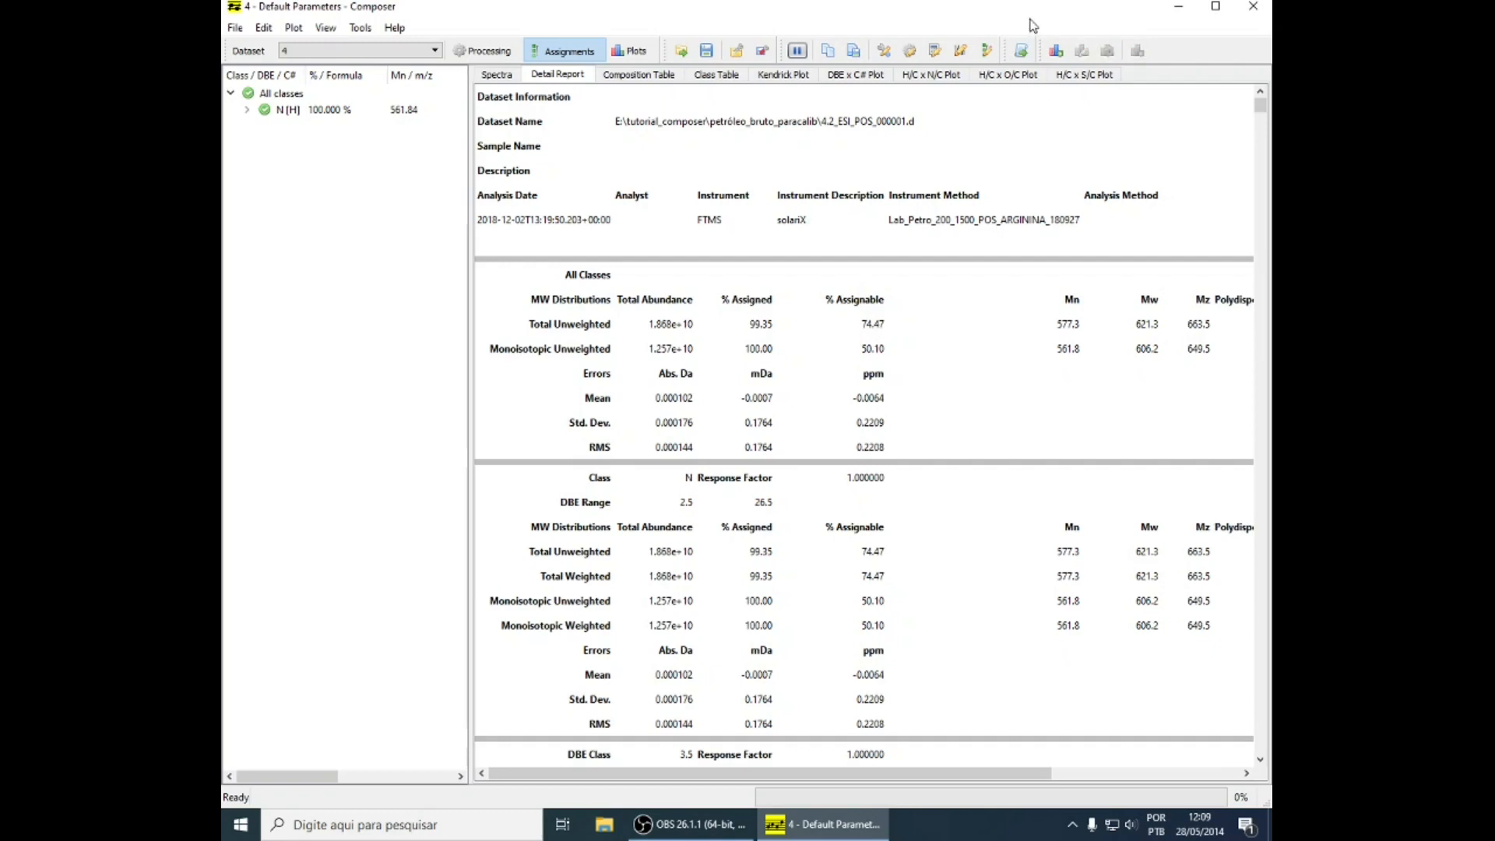
Filter dataset 4's spectrum by S/N at 3.00 and add a recalibration step, opening its equation settings
click(909, 51)
click(593, 106)
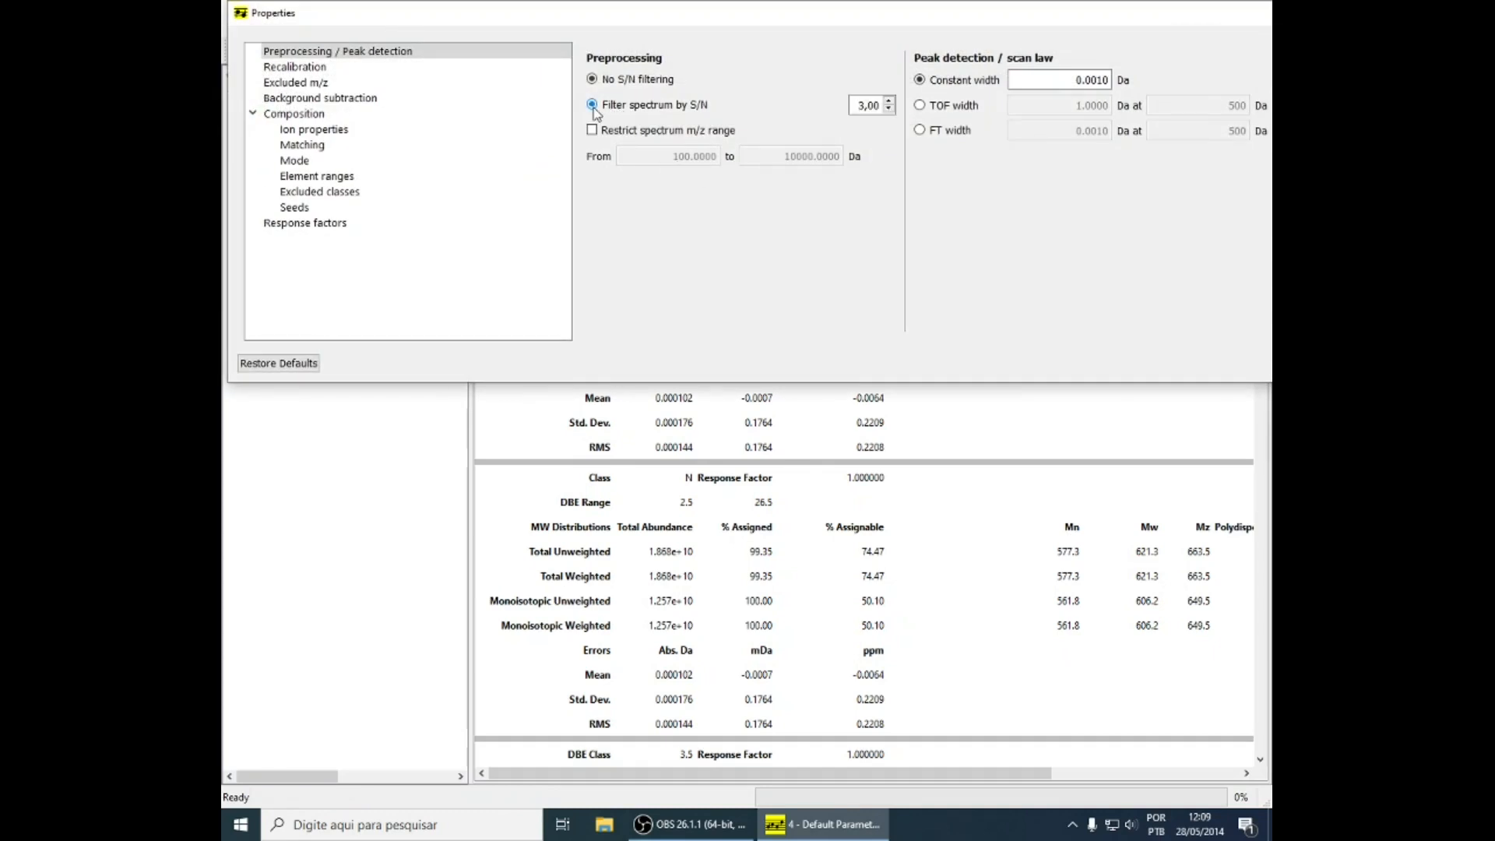
click(341, 68)
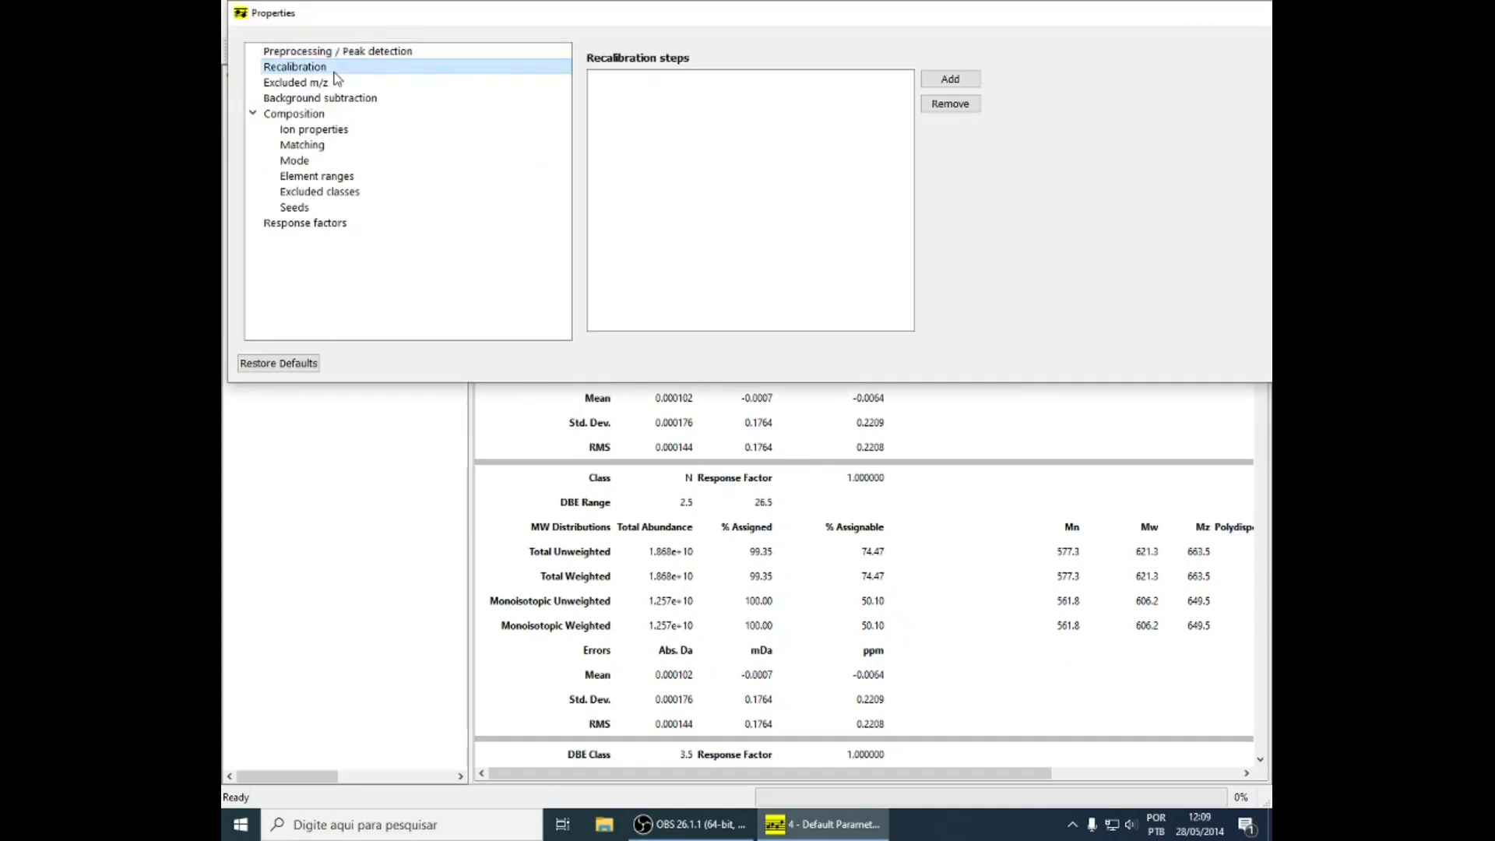
click(966, 81)
click(829, 444)
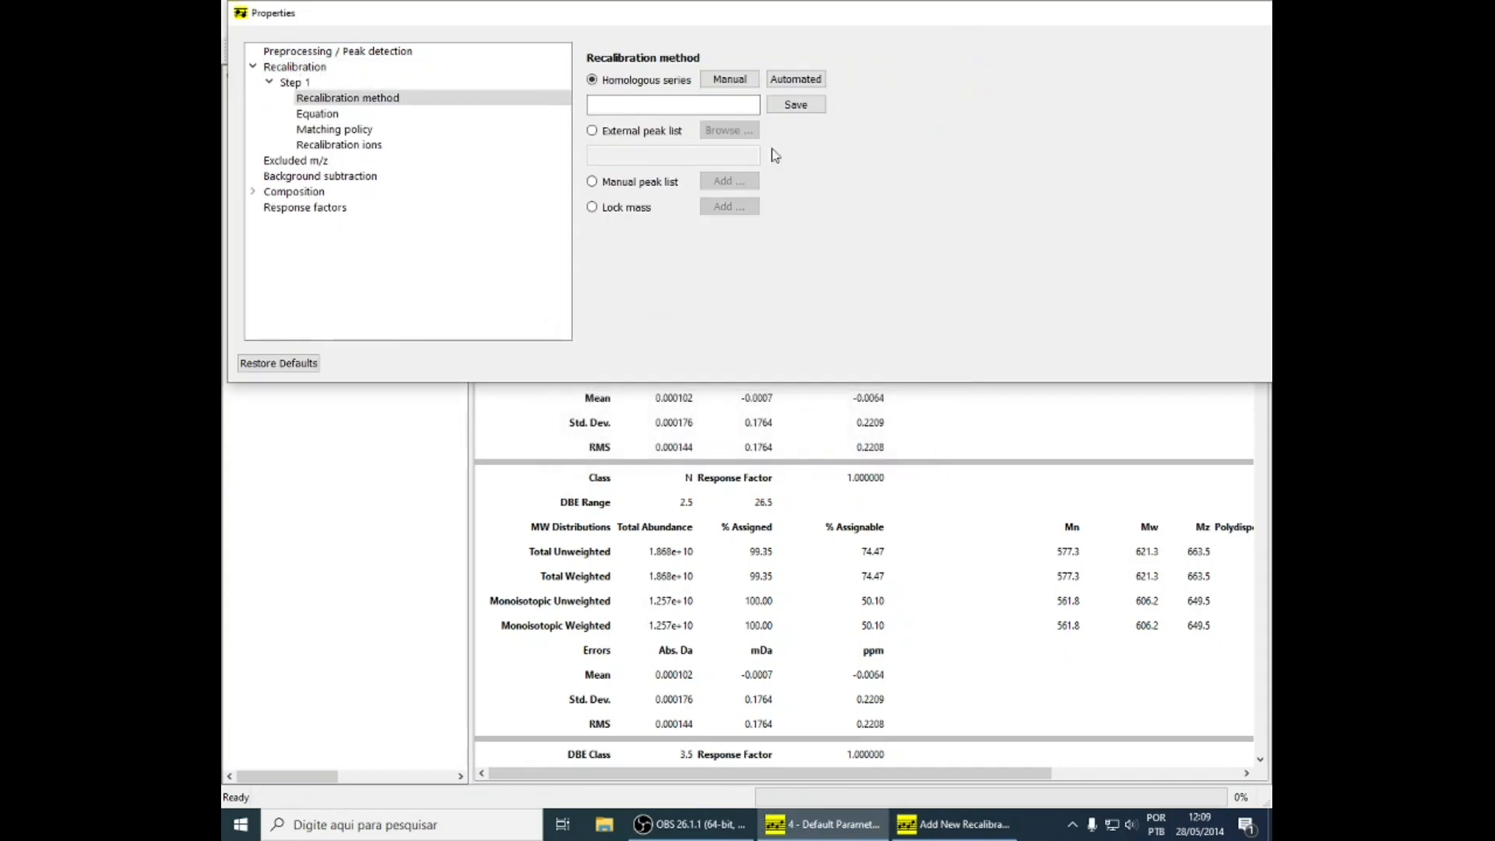
click(354, 114)
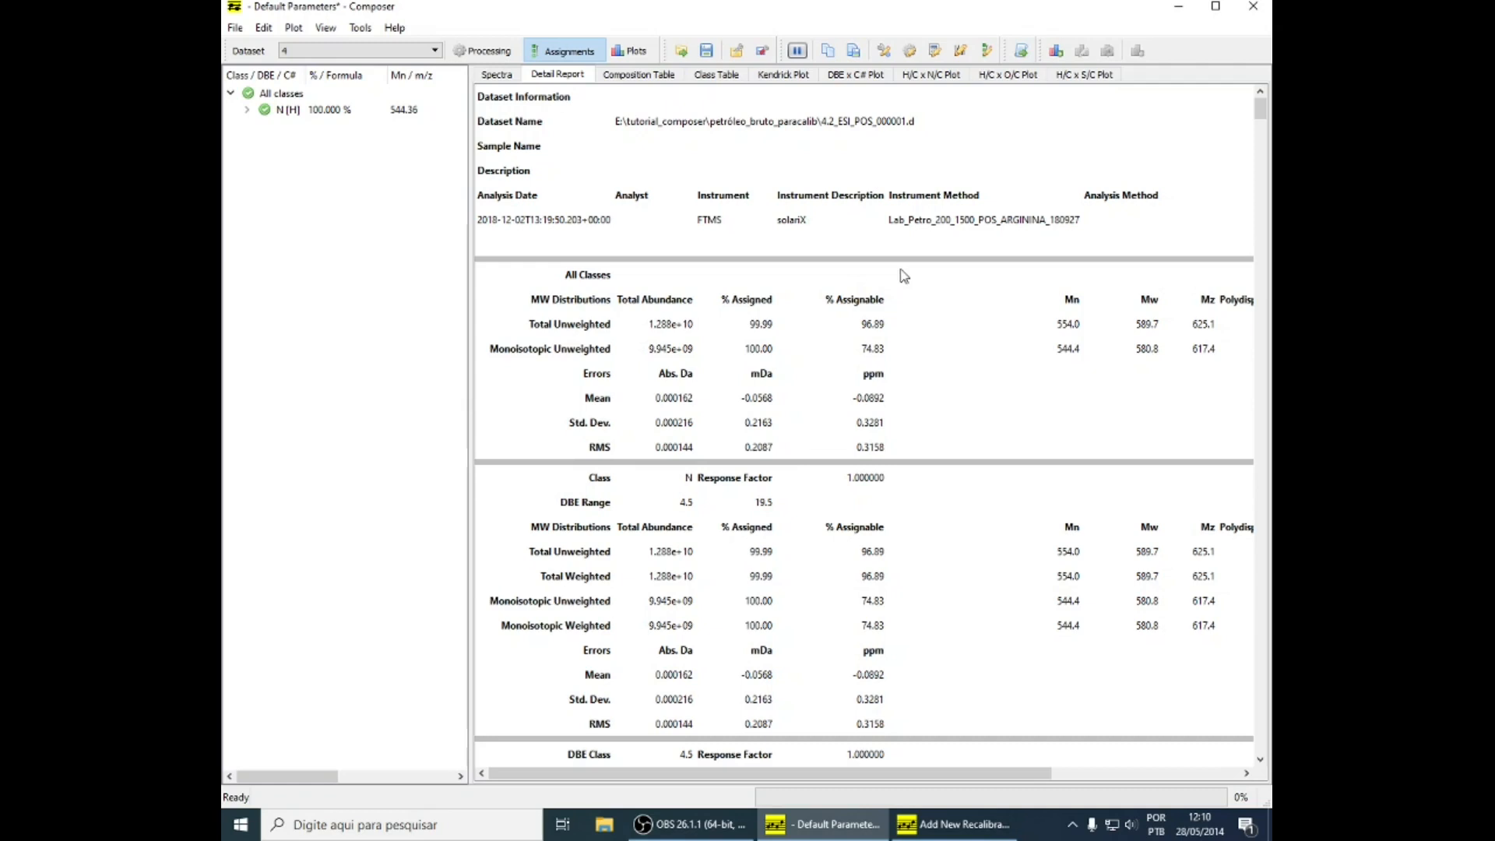
Compare the % Assignable values in the detail reports of the petróleo_bruto and petróleo_bruto_paracalib versions of dataset 4
click(415, 53)
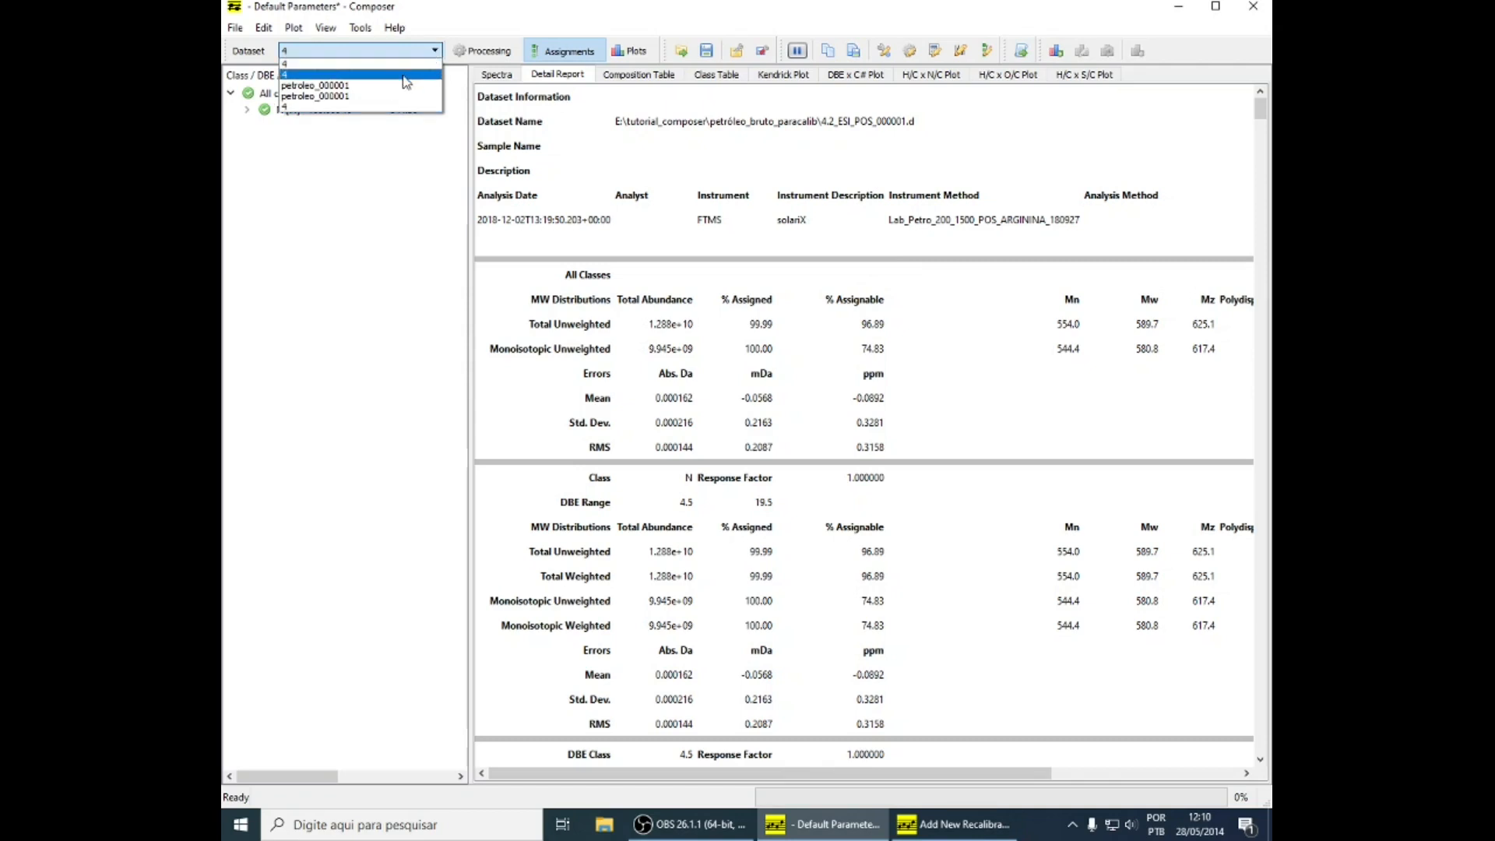
click(970, 327)
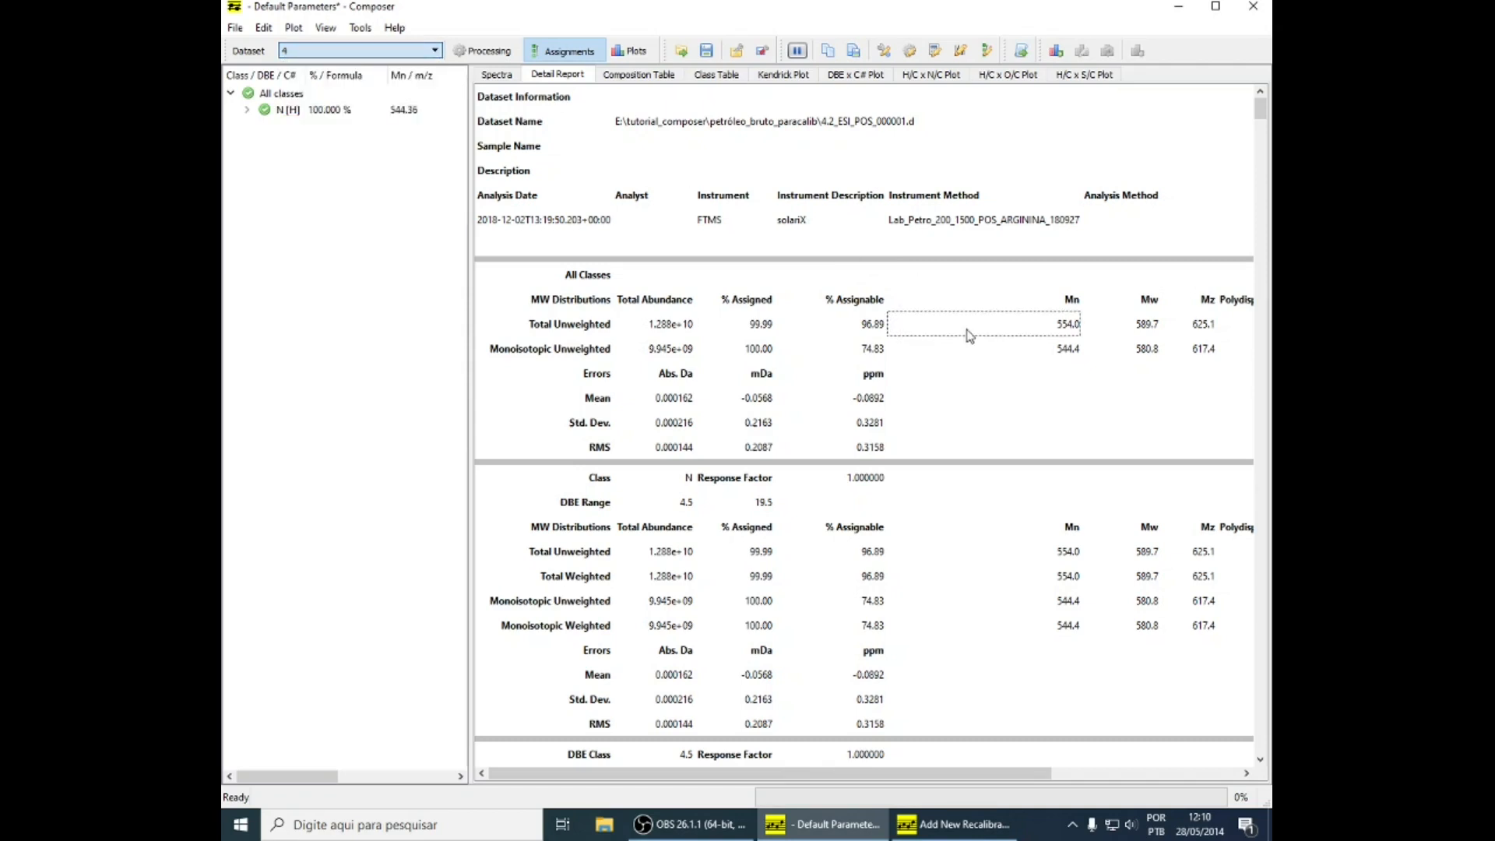
click(855, 331)
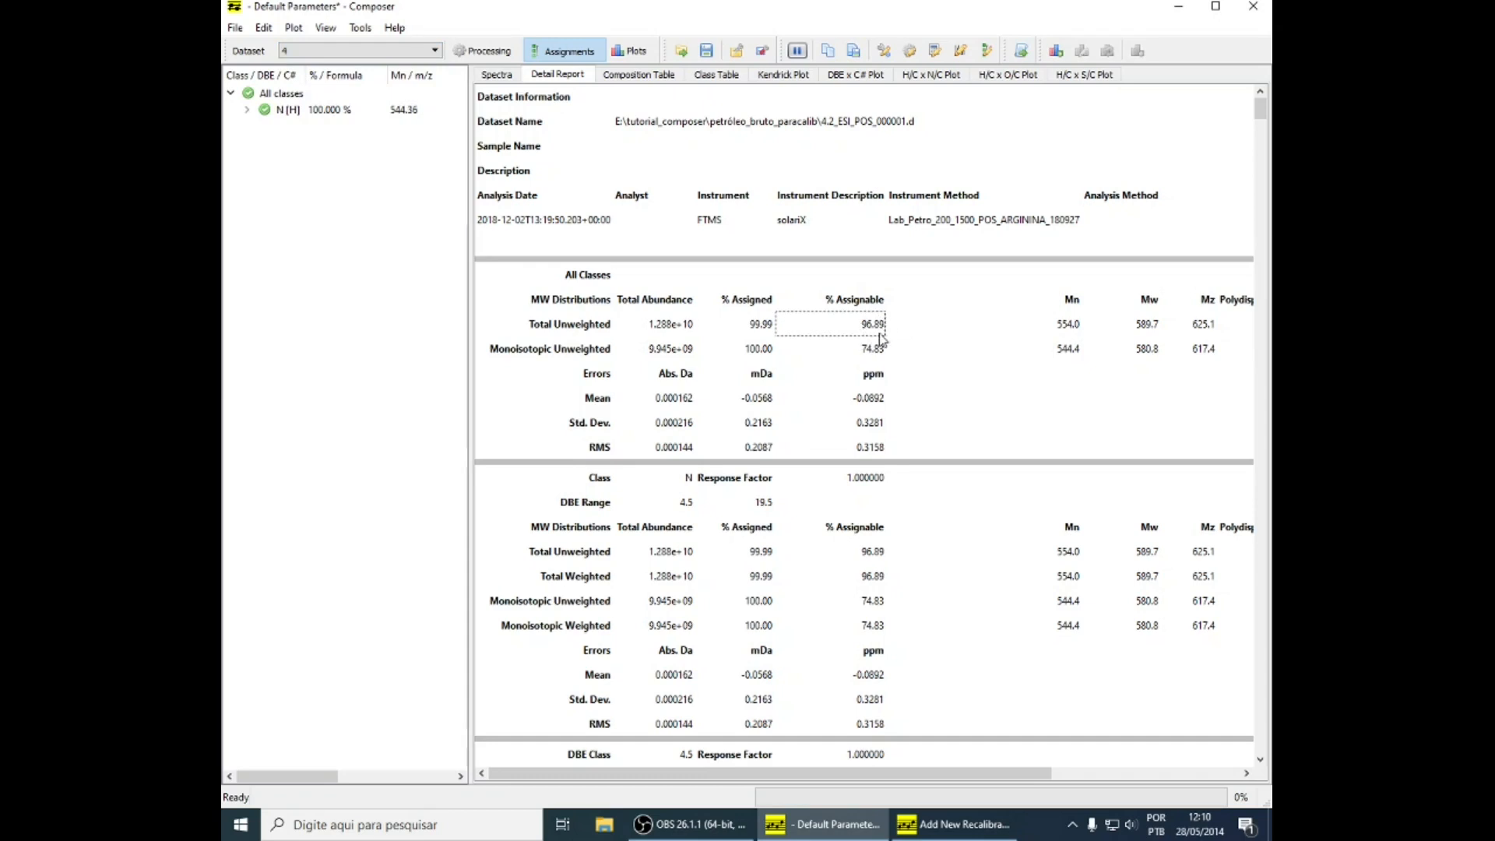
click(358, 50)
click(338, 65)
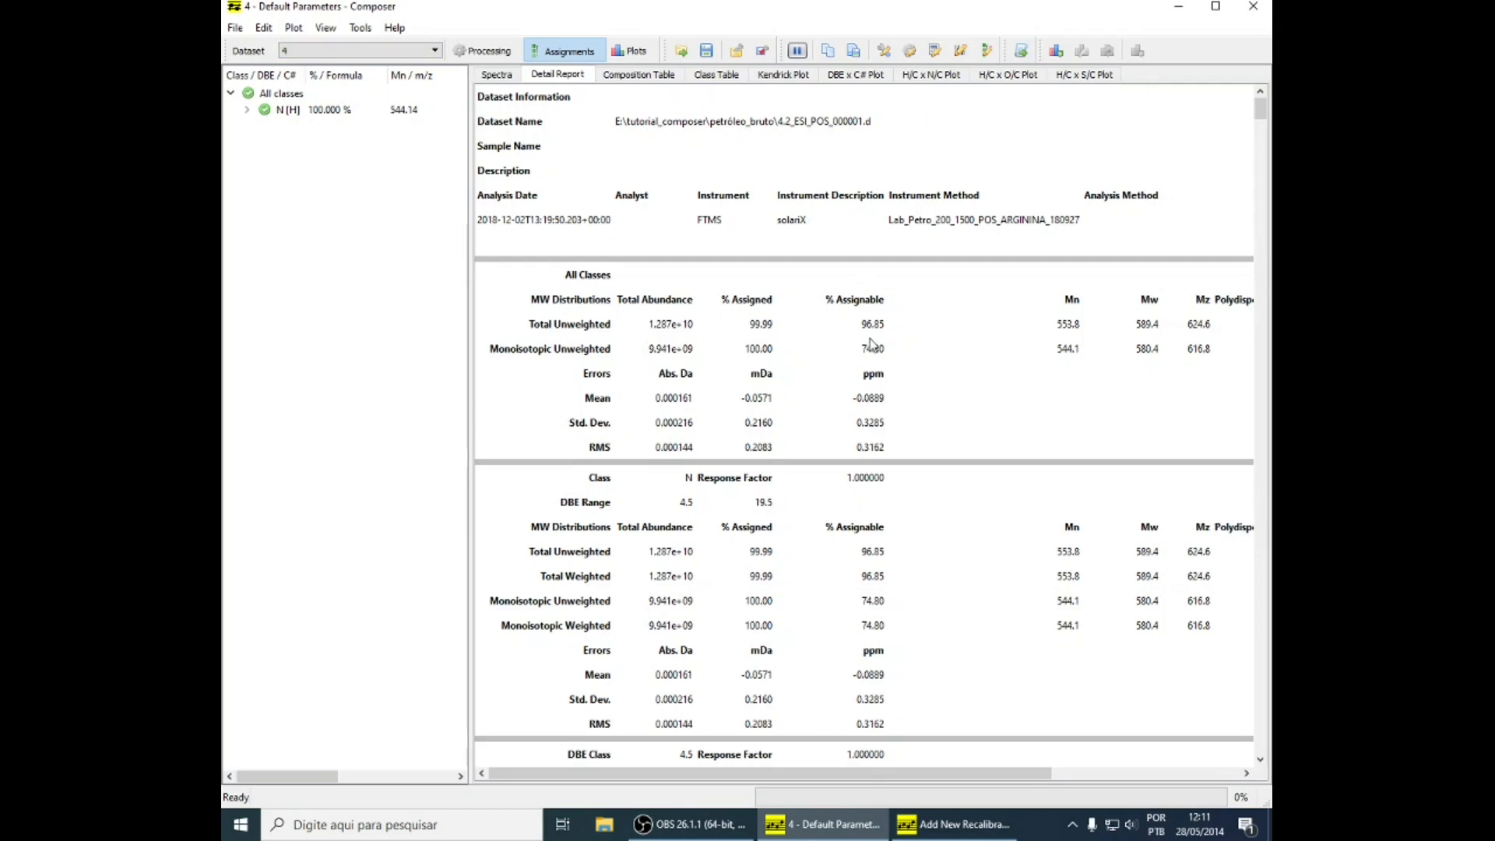
click(355, 51)
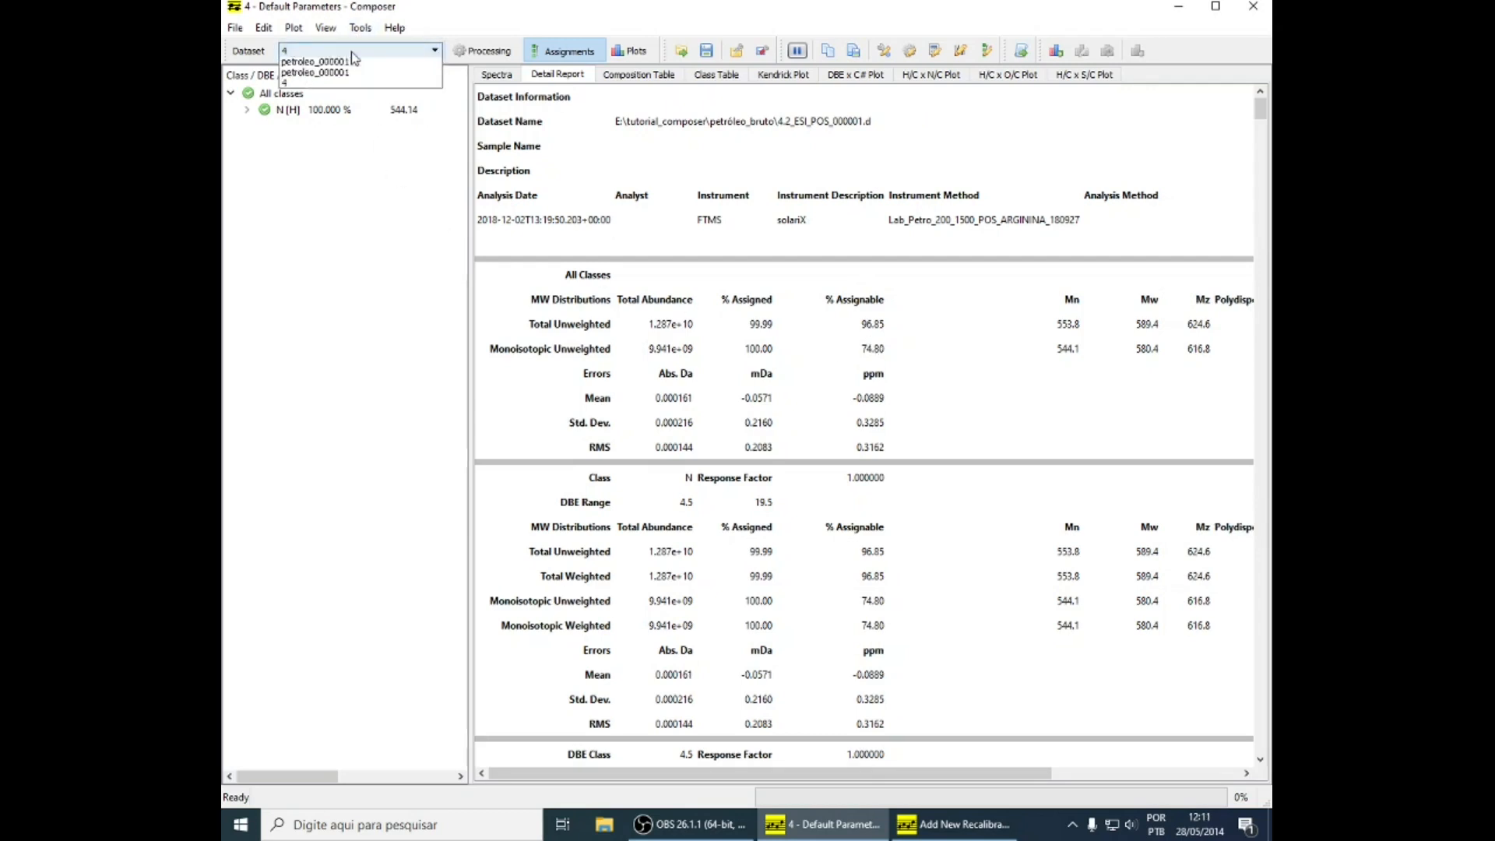
click(337, 97)
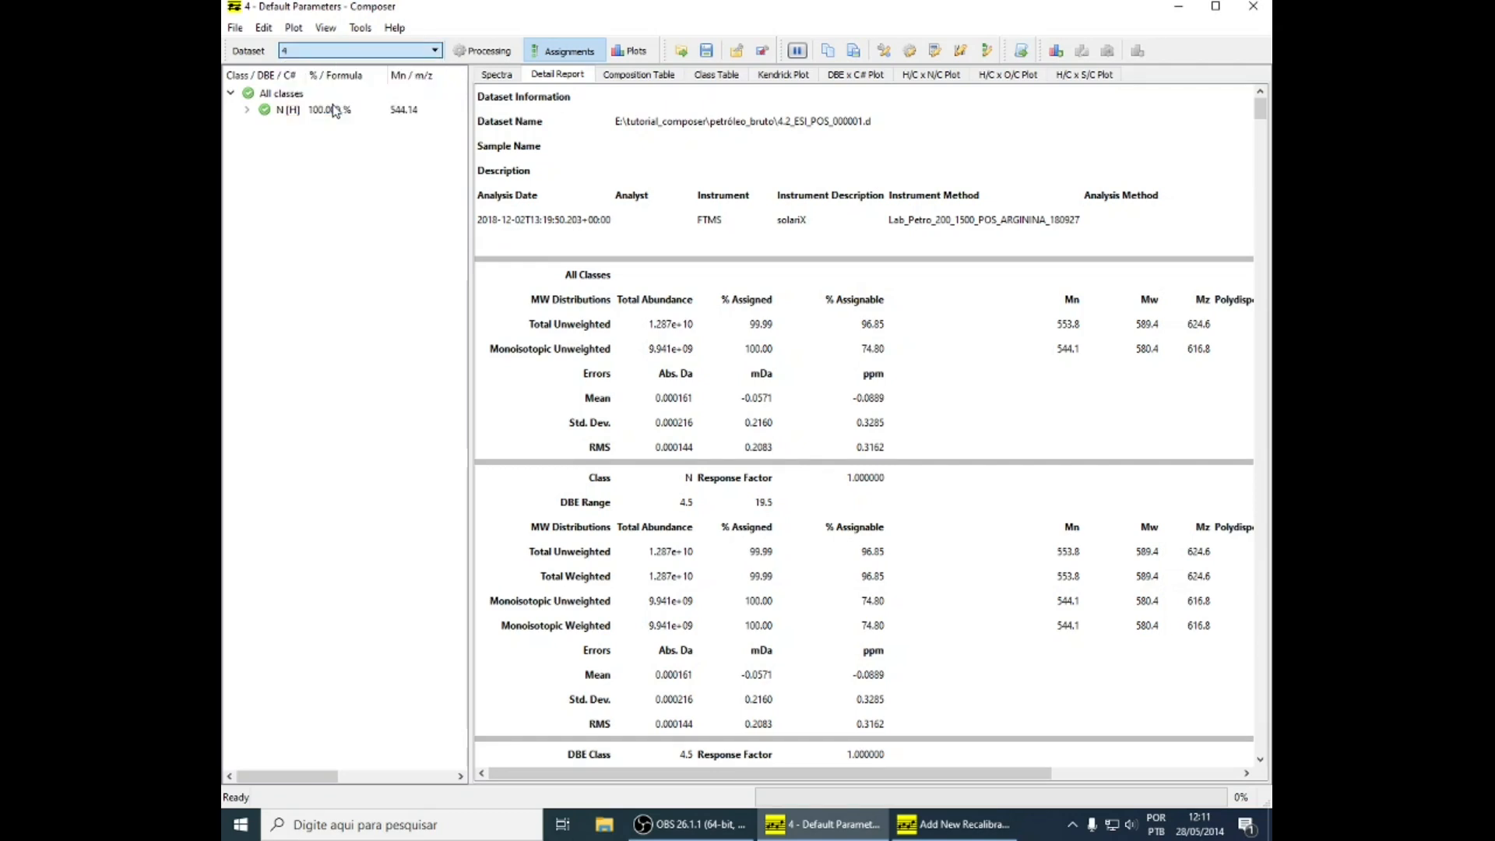
Compare the assigned and residual spectra of the loaded dataset 4 versions, and return to the detail report
click(506, 78)
click(380, 53)
click(369, 67)
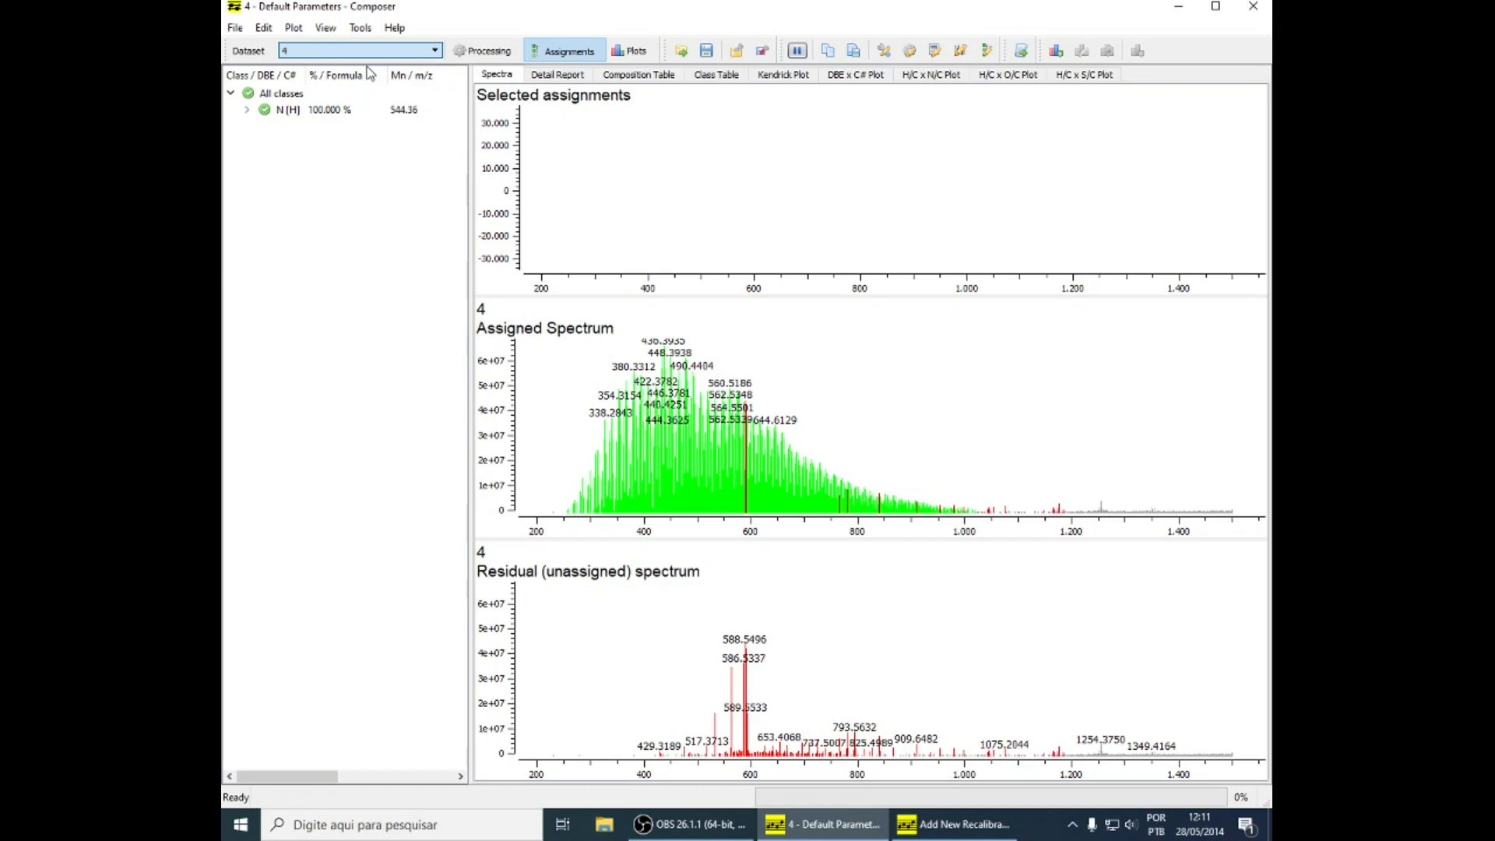
click(362, 51)
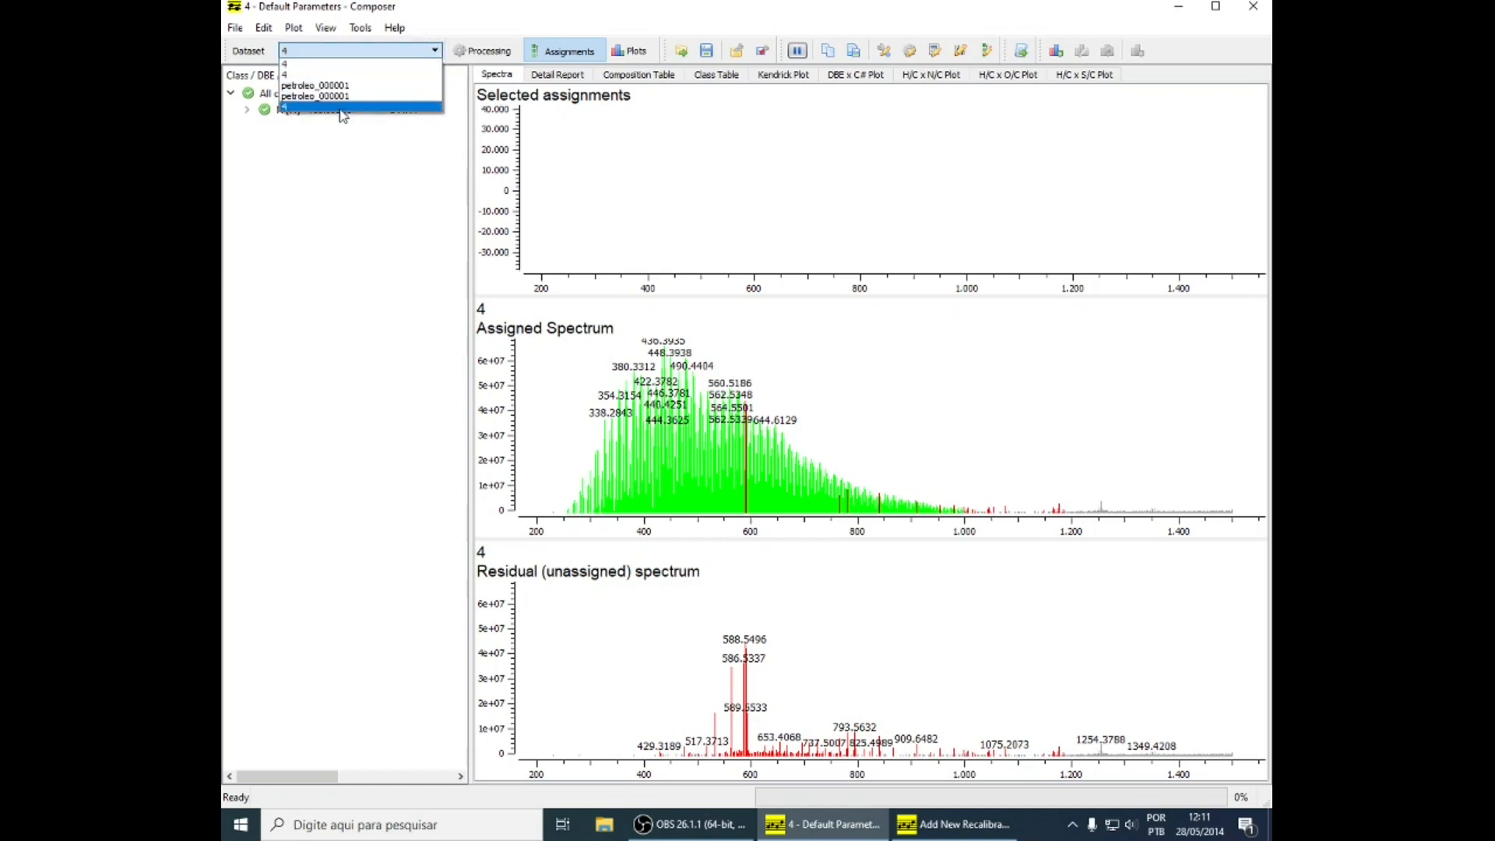
click(341, 109)
click(558, 75)
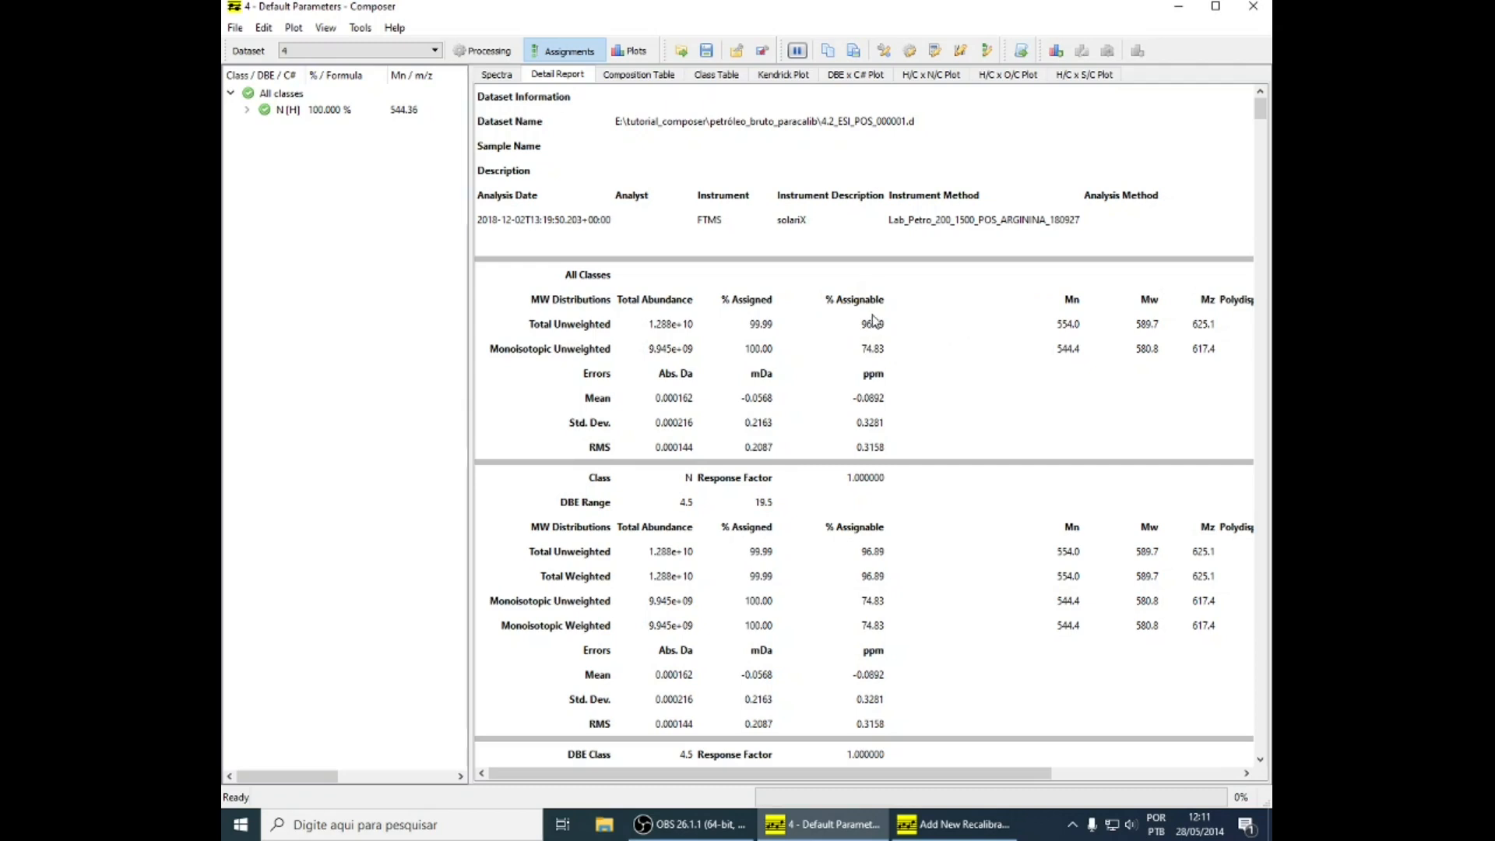
Examine the total unweighted % Assignable value in the detail report of petroleo_000001 from petróleo_bruto_paracalib
click(435, 51)
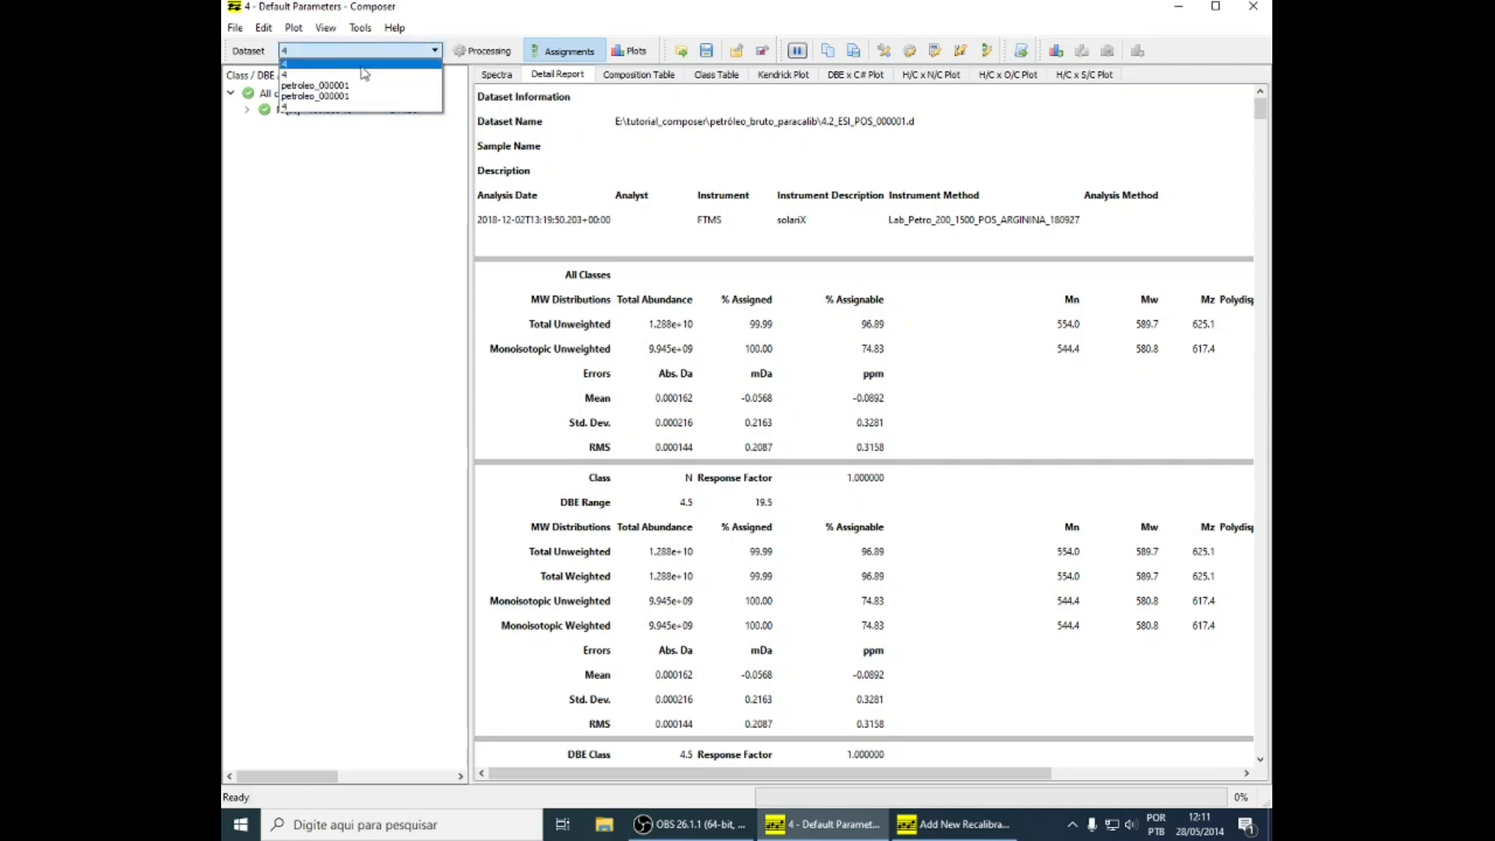
click(287, 65)
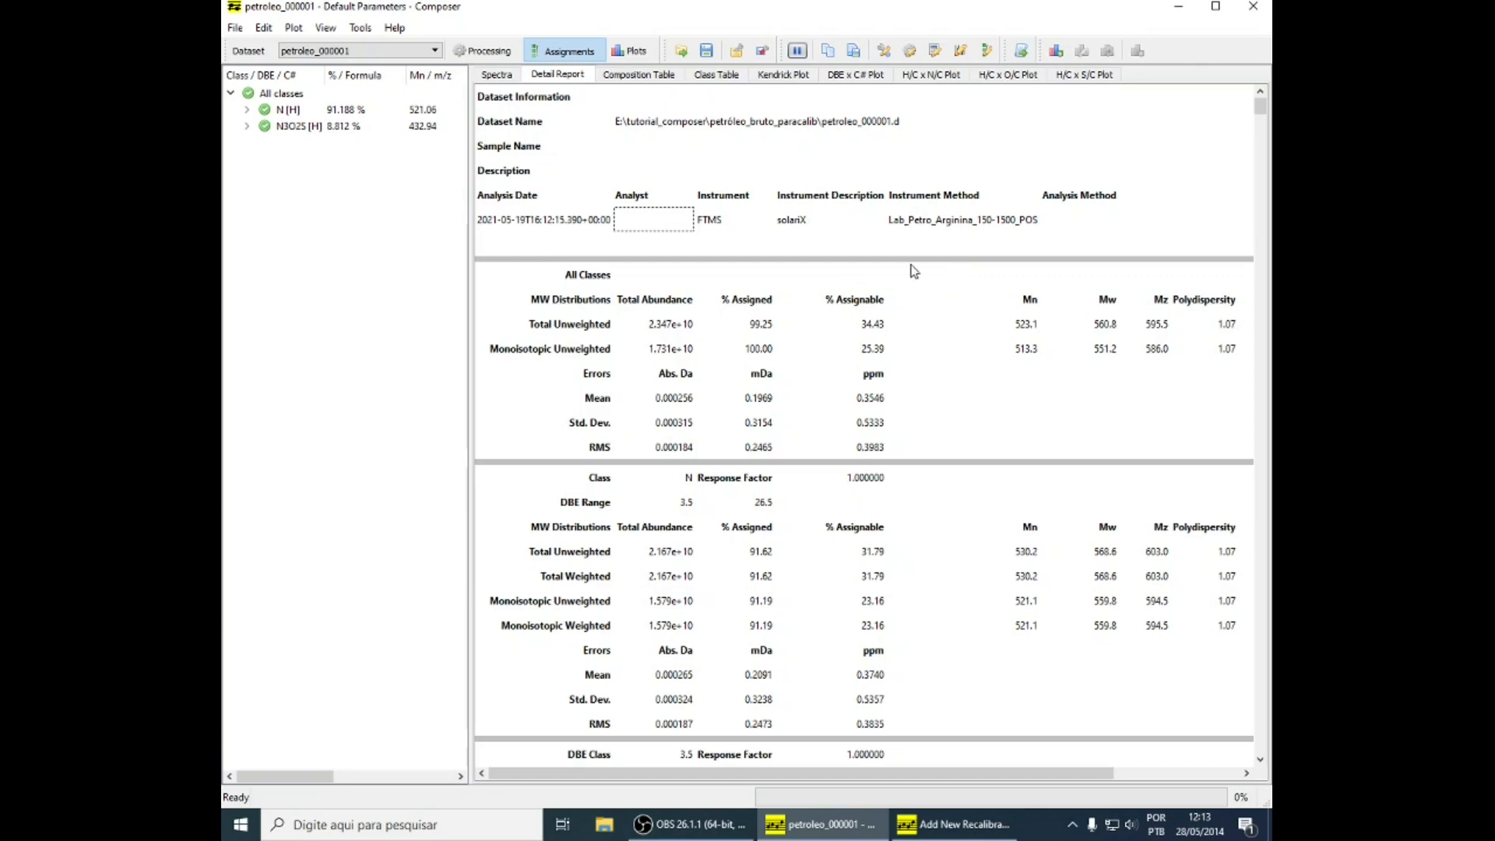
click(869, 330)
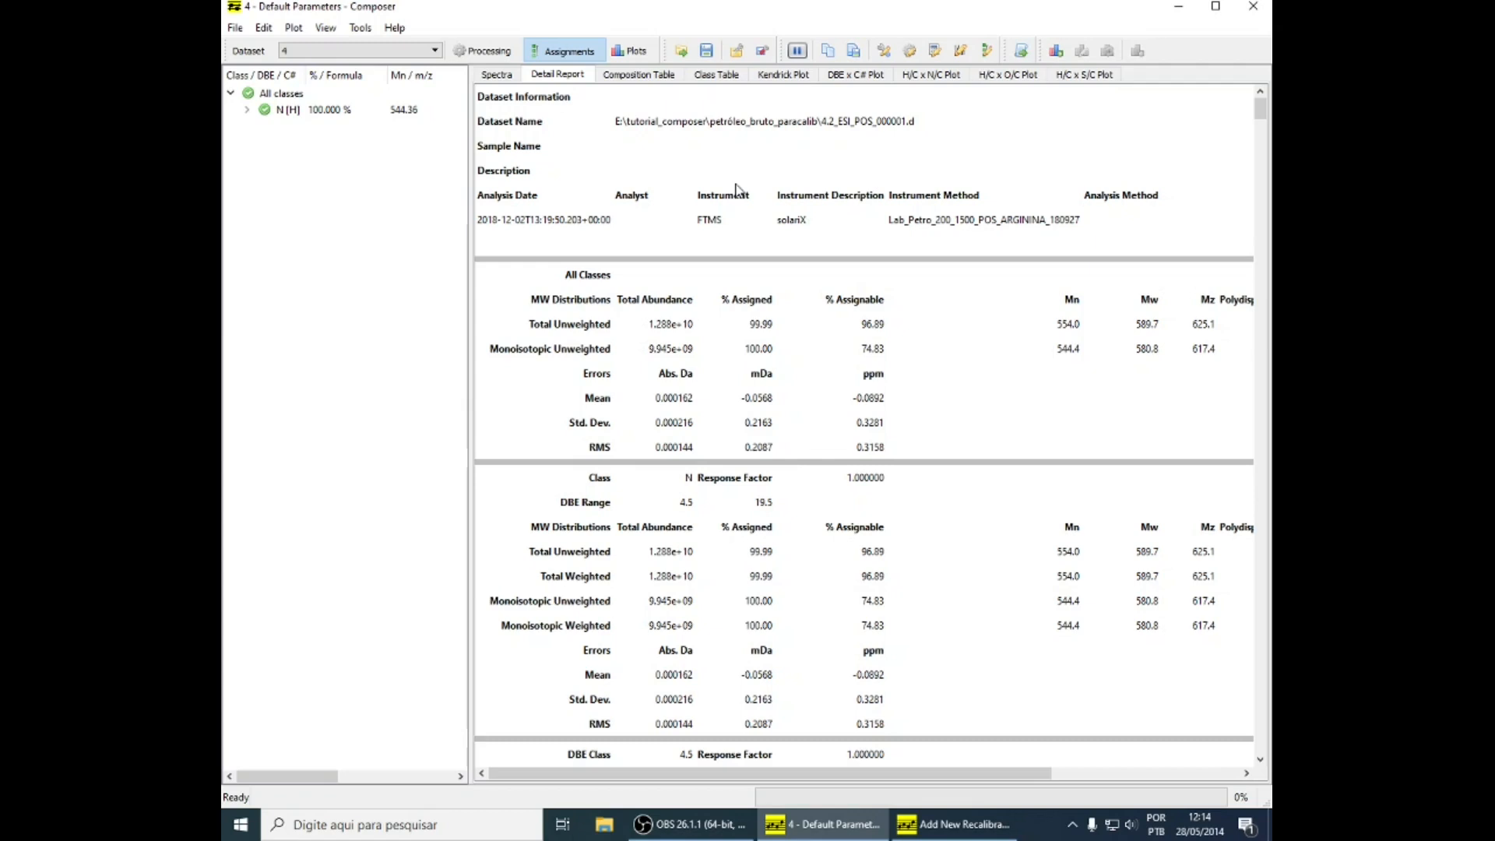
Save dataset 4's processing parameters to the E: drive as a parameters file named calibracao
click(764, 51)
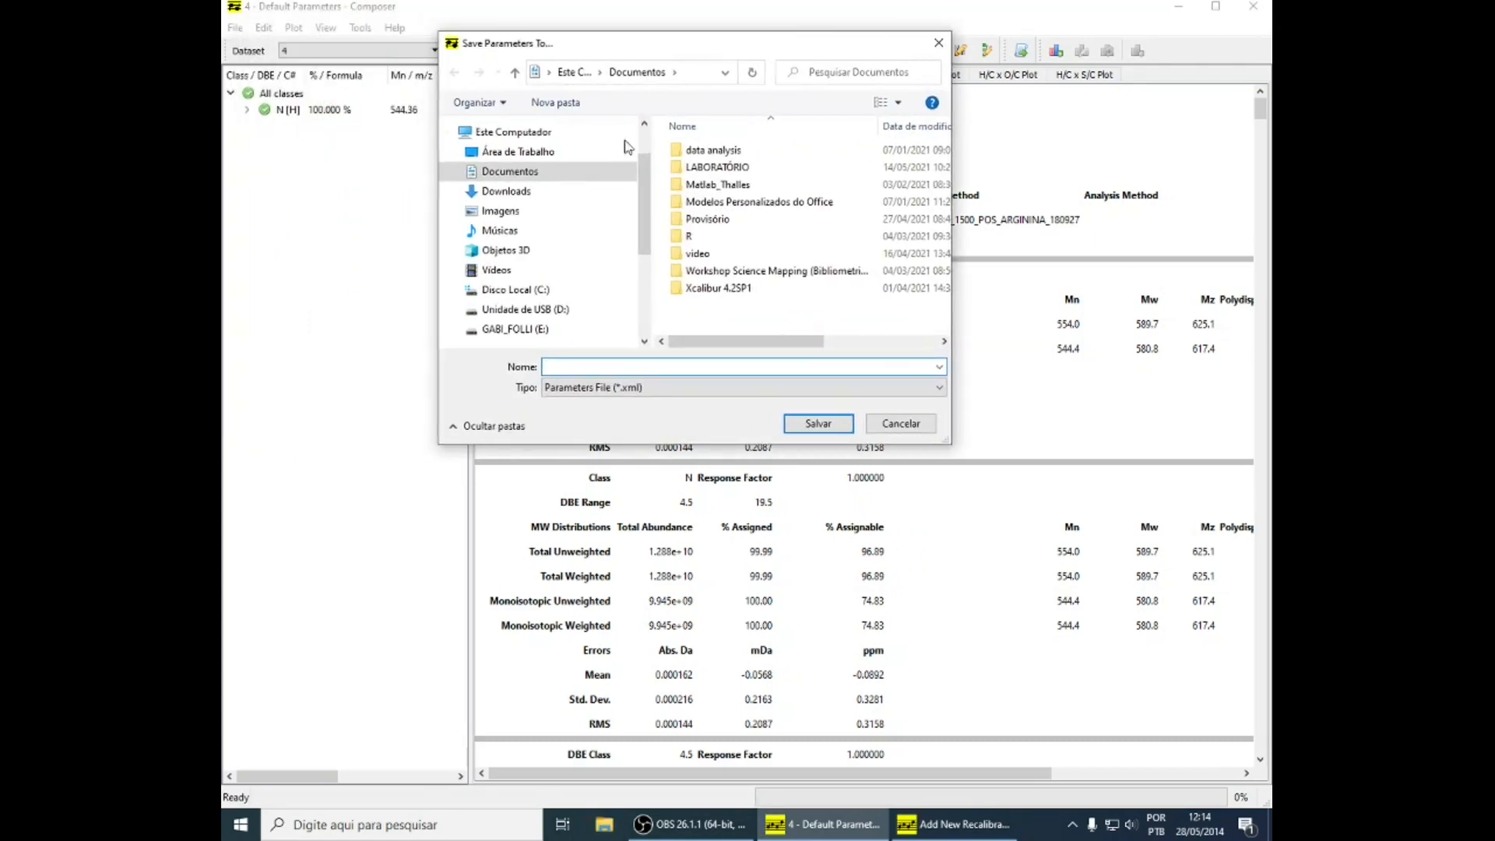
click(510, 329)
click(659, 367)
click(656, 369)
text(ca)
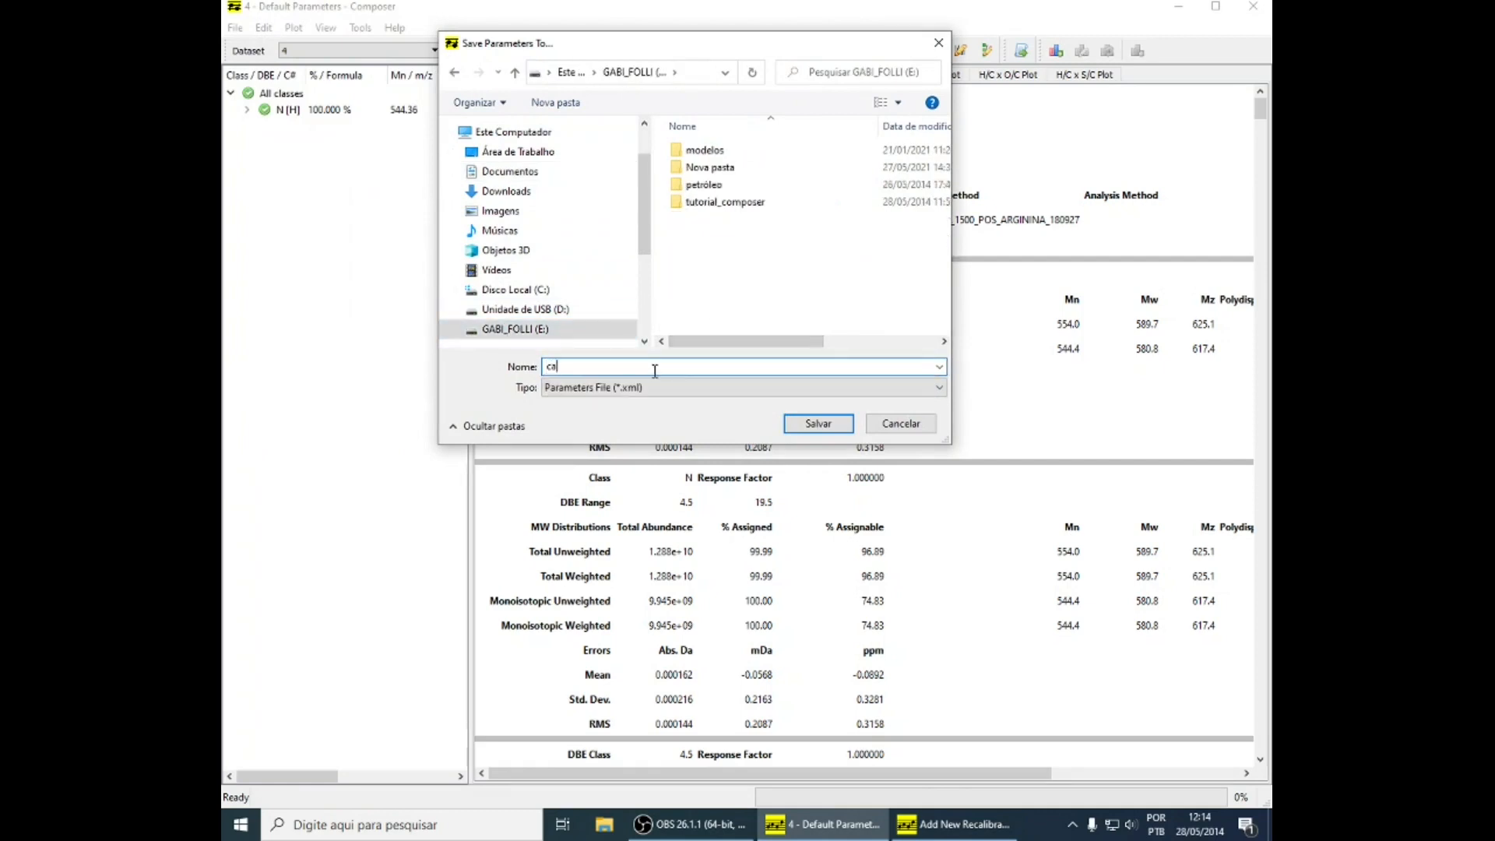
text(libracao)
click(806, 424)
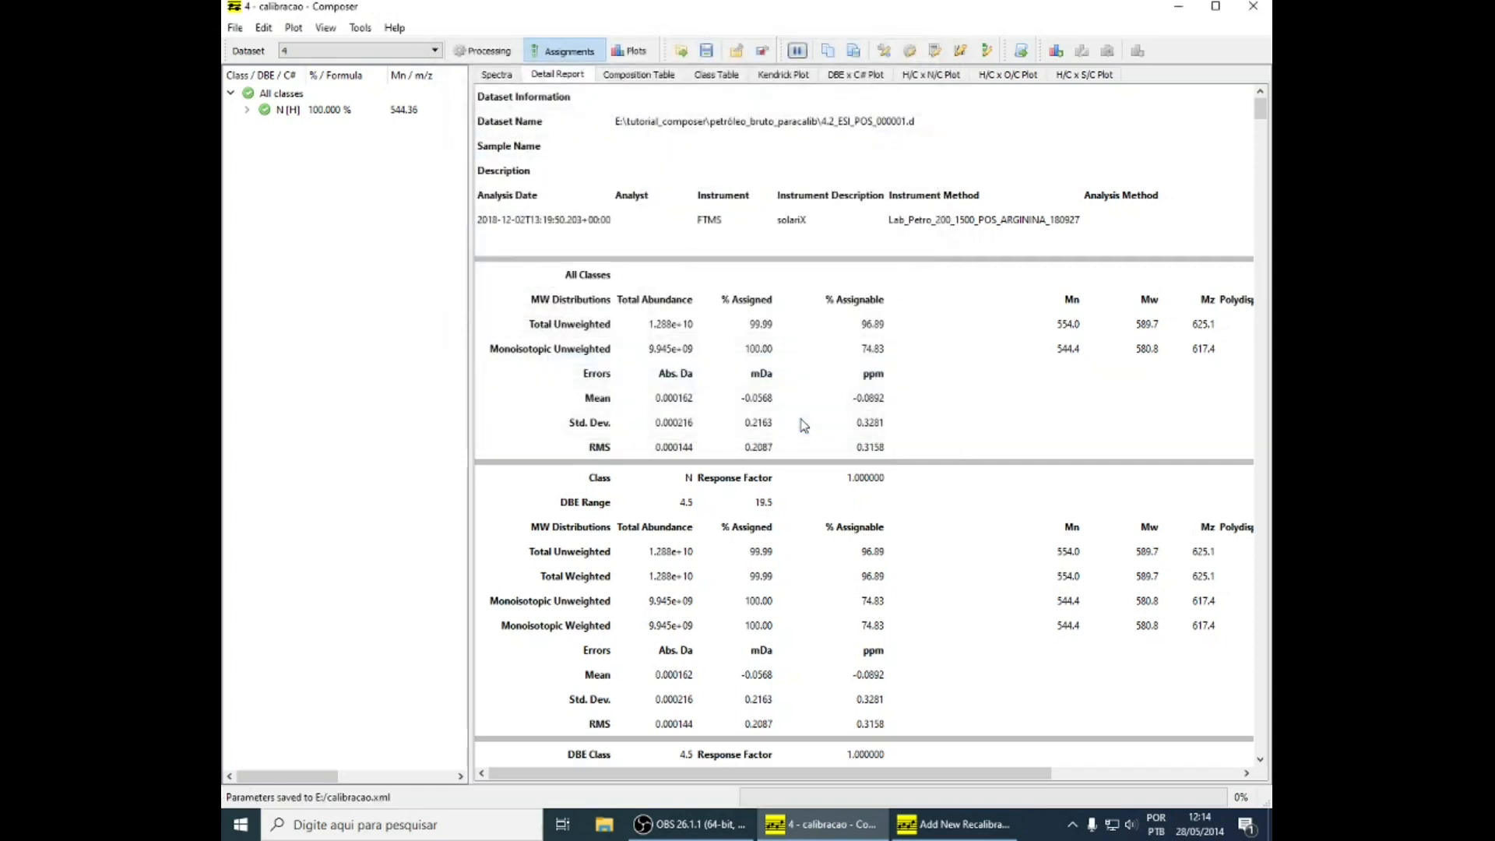
Load the calibracao parameters file from the E: drive for the petroleo_000001 dataset from petróleo_bruto_paracalib
click(363, 53)
click(329, 119)
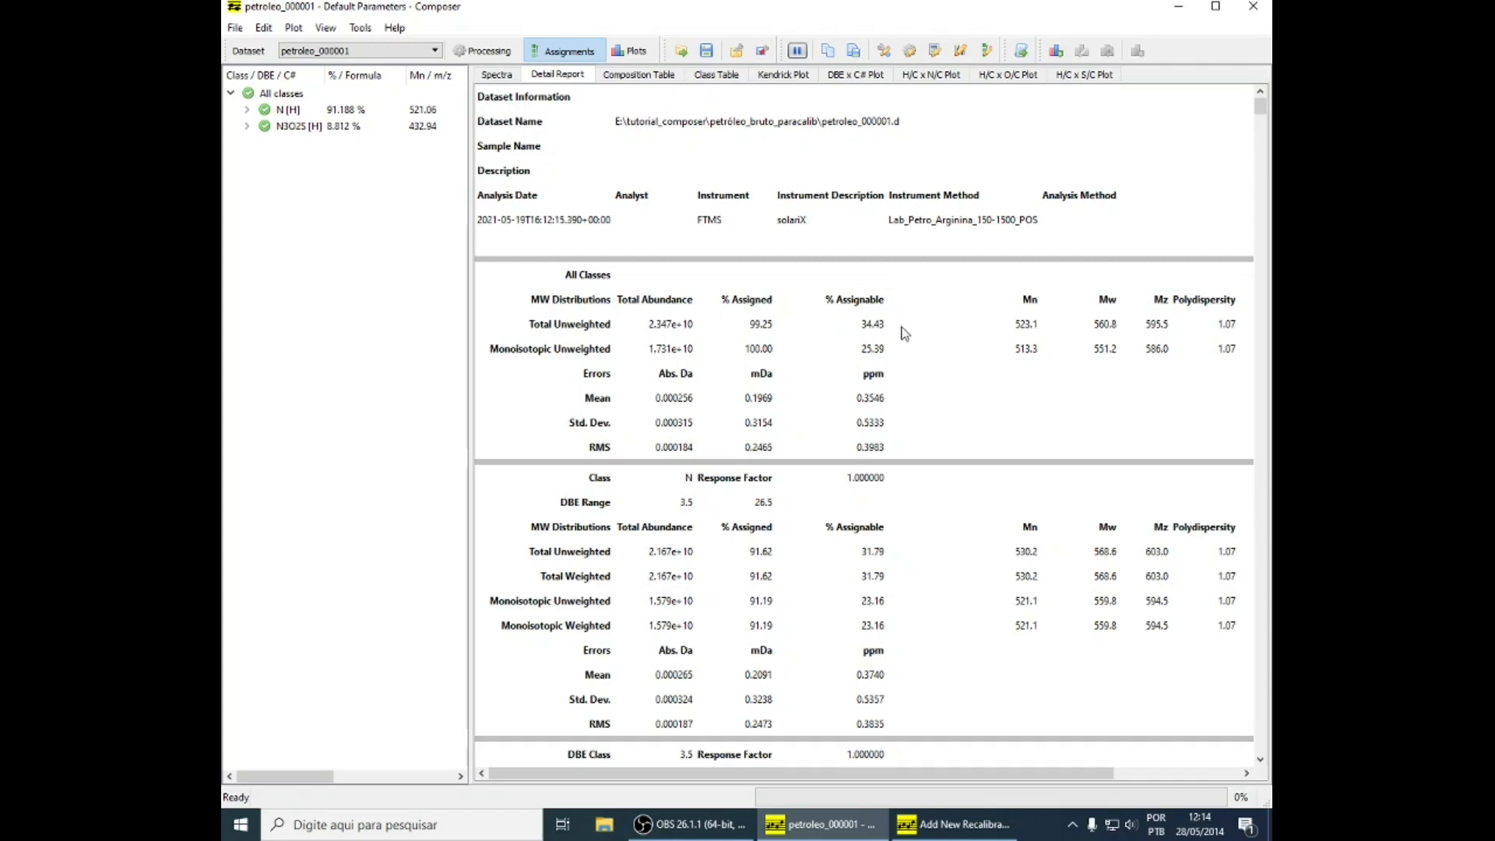
click(235, 29)
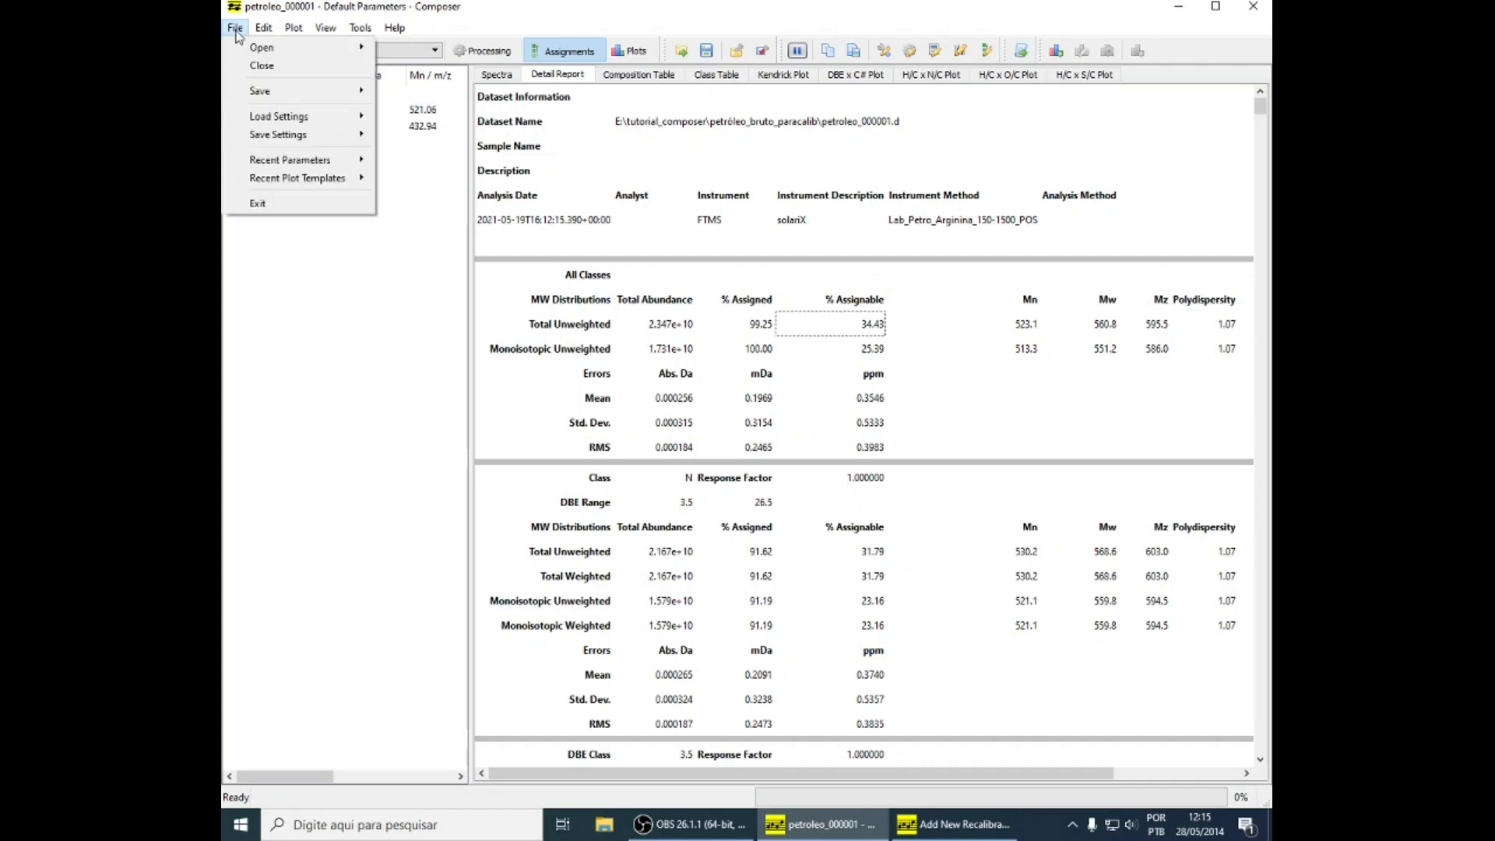
mouse_move(296, 116)
click(386, 117)
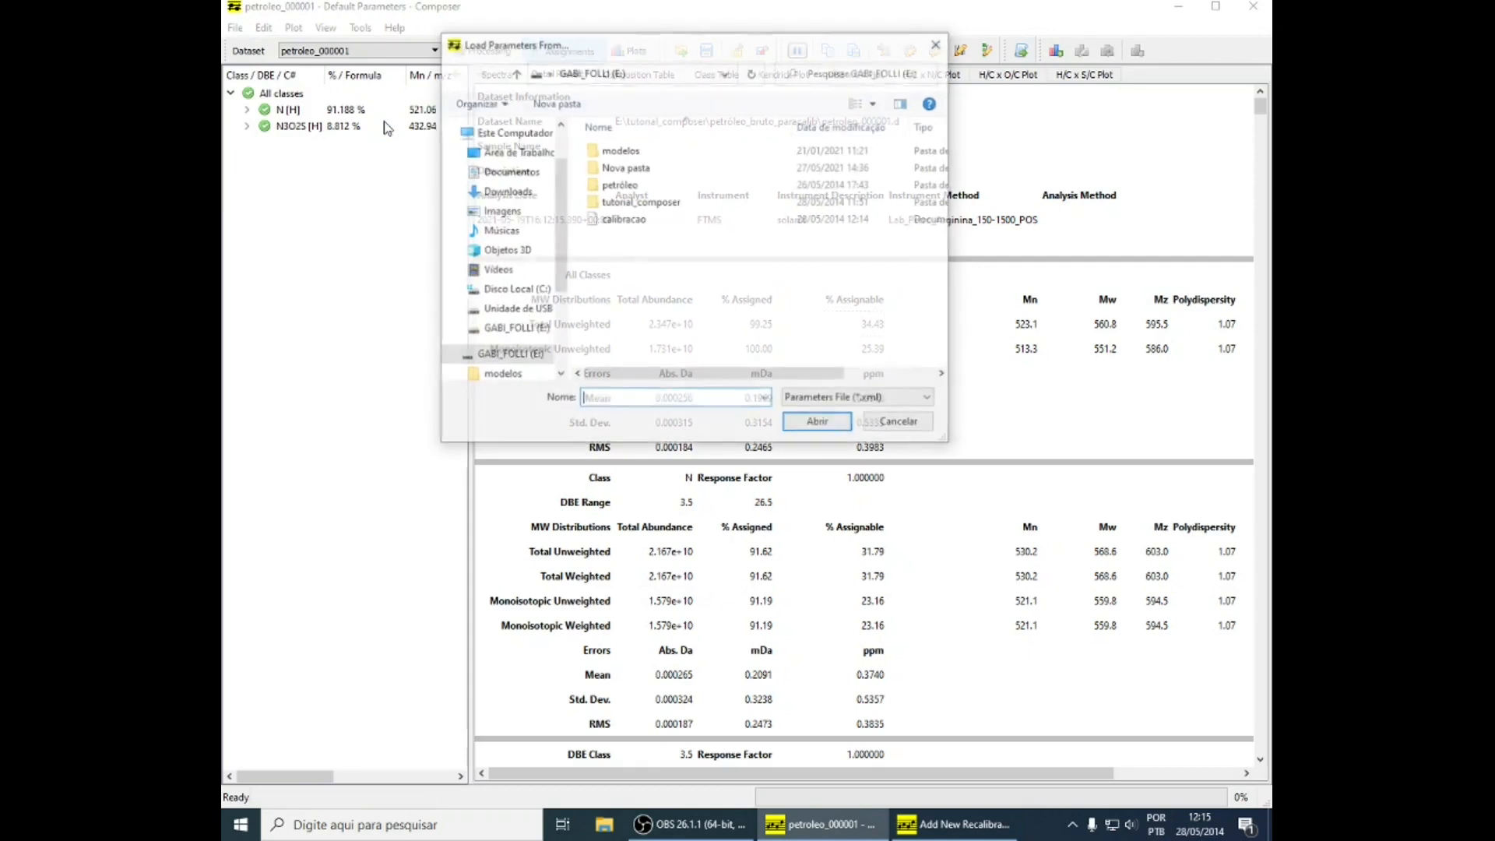
click(623, 219)
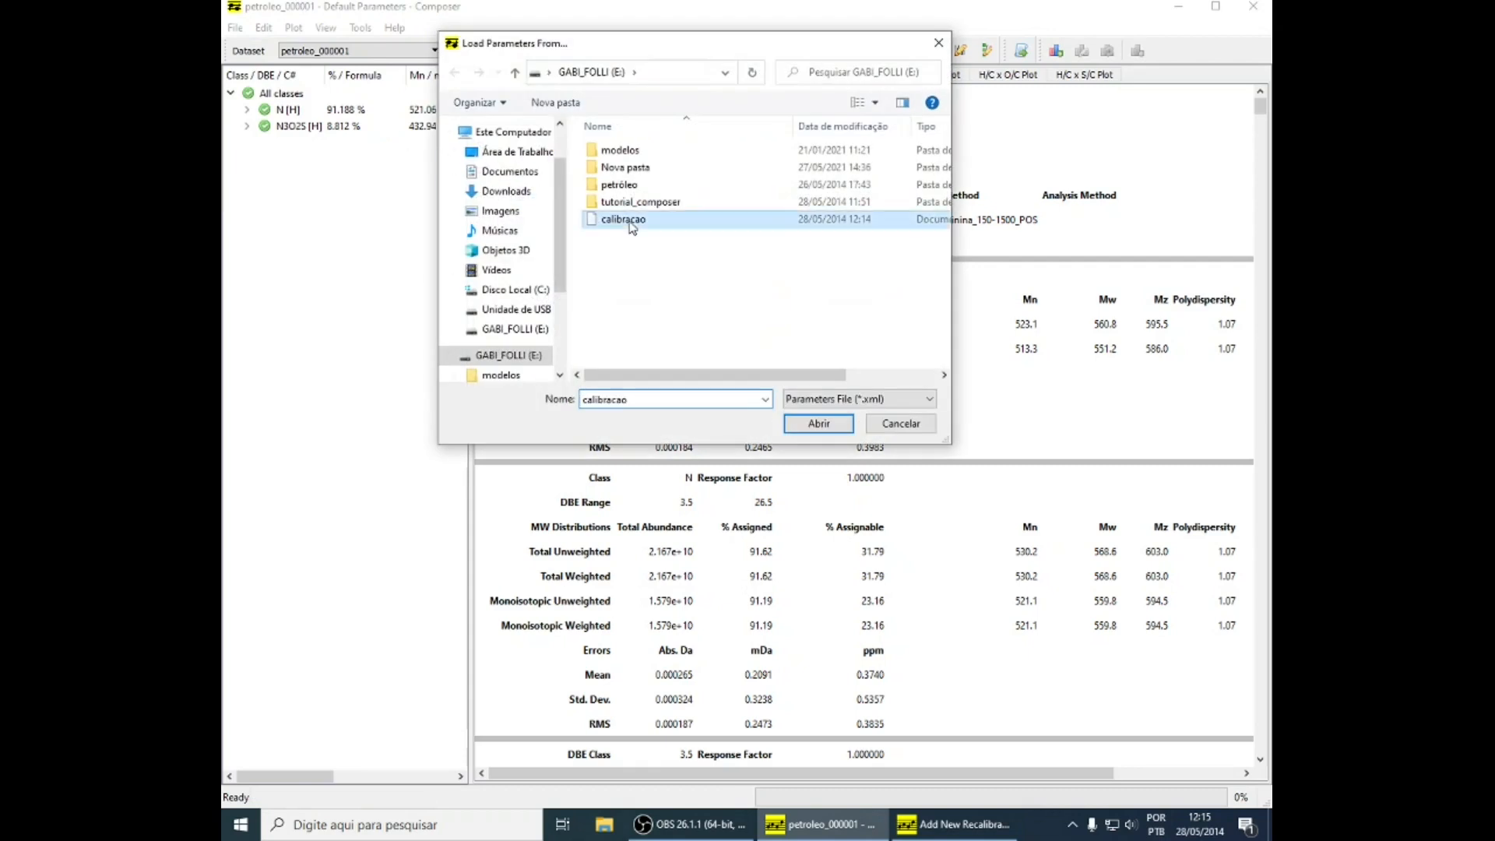
click(819, 425)
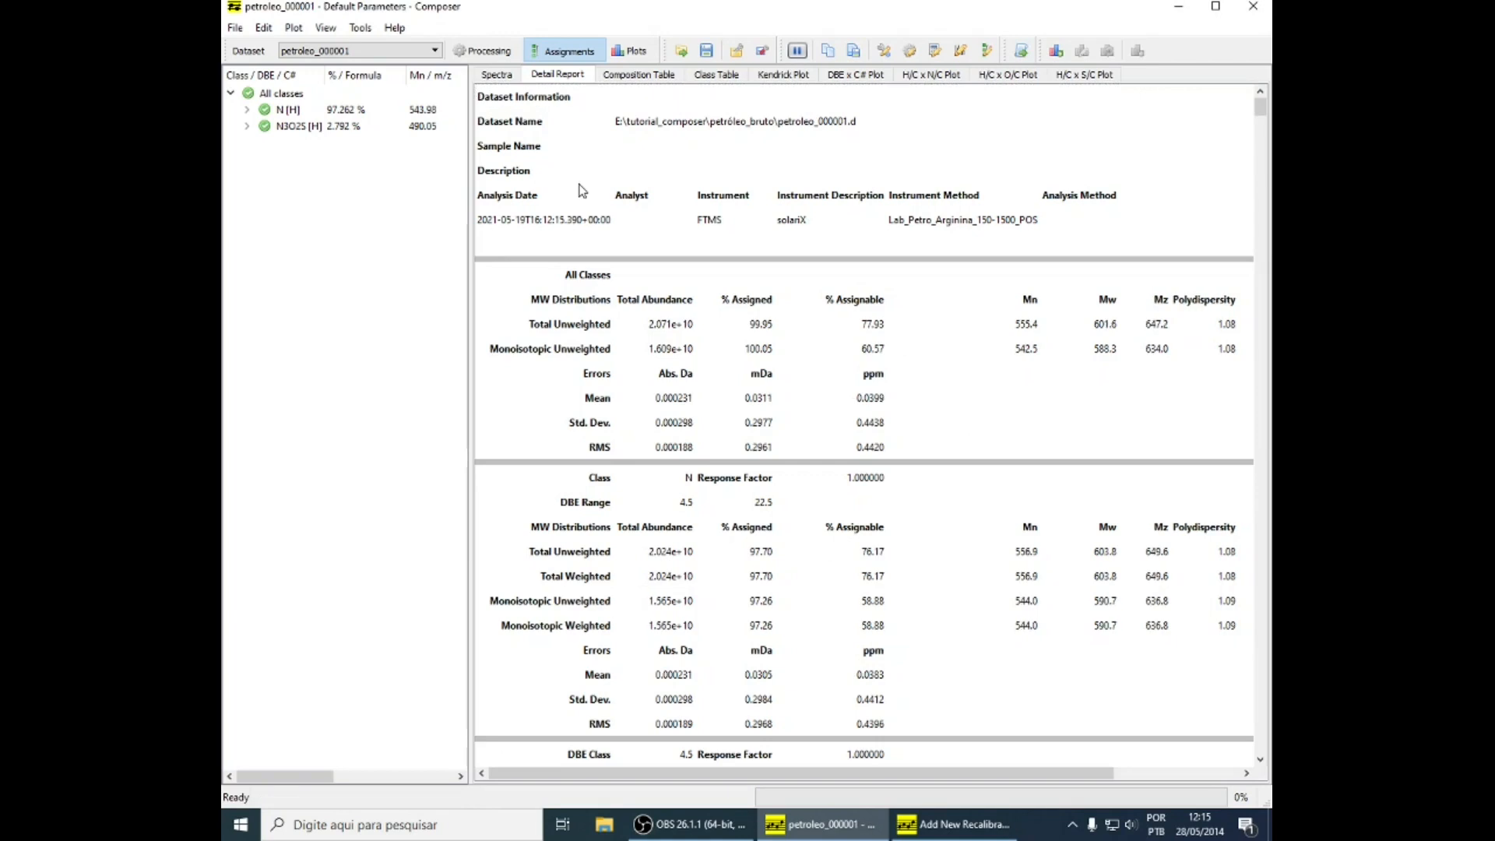
Reprocess petroleo_000001 from petróleo_bruto_paracalib with the calibracao_3ppm parameters and review its detail report
click(310, 51)
click(296, 117)
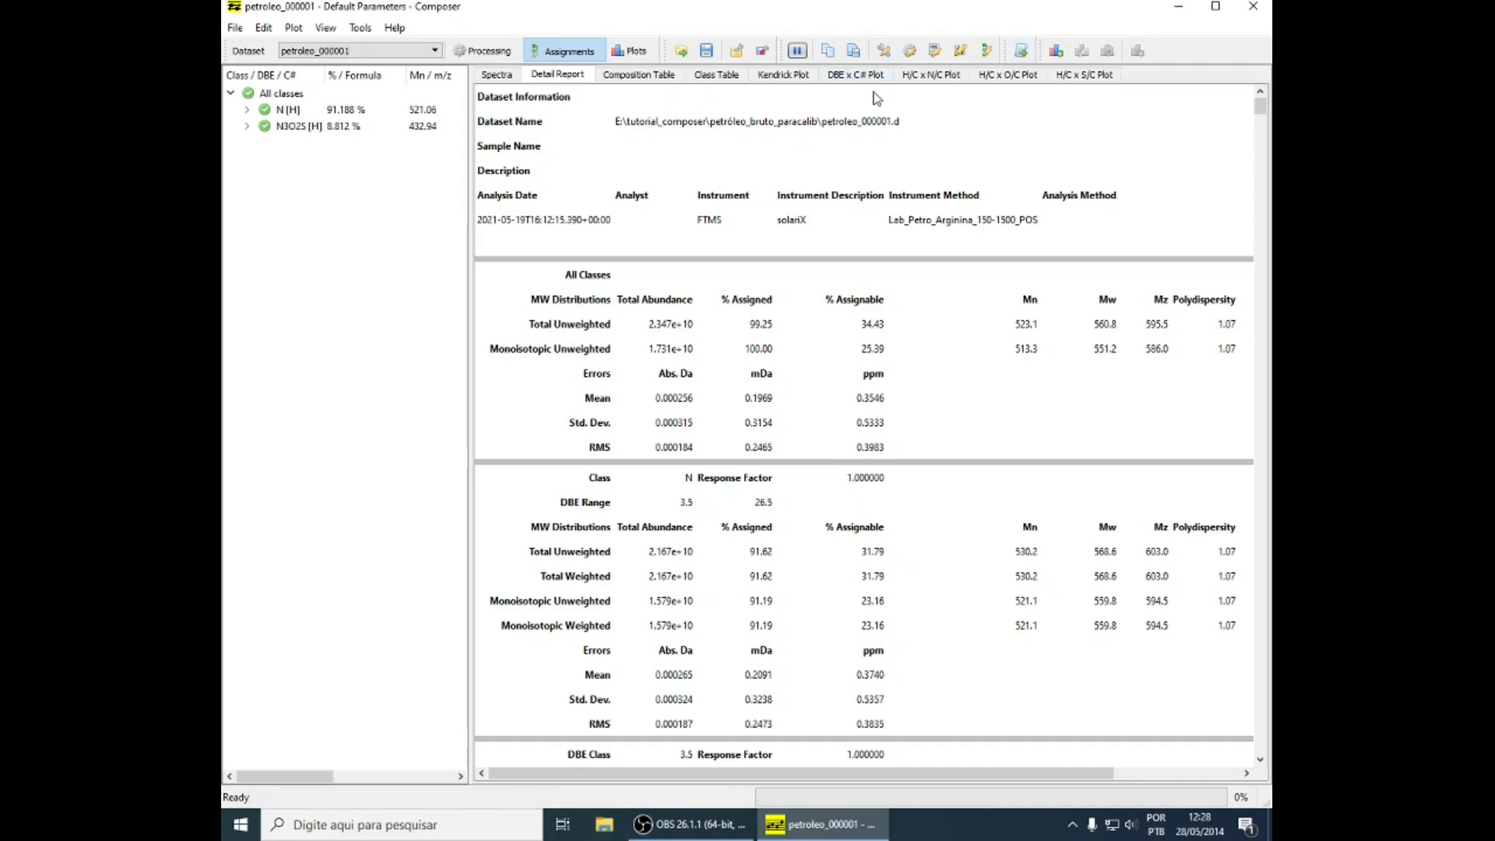
click(908, 50)
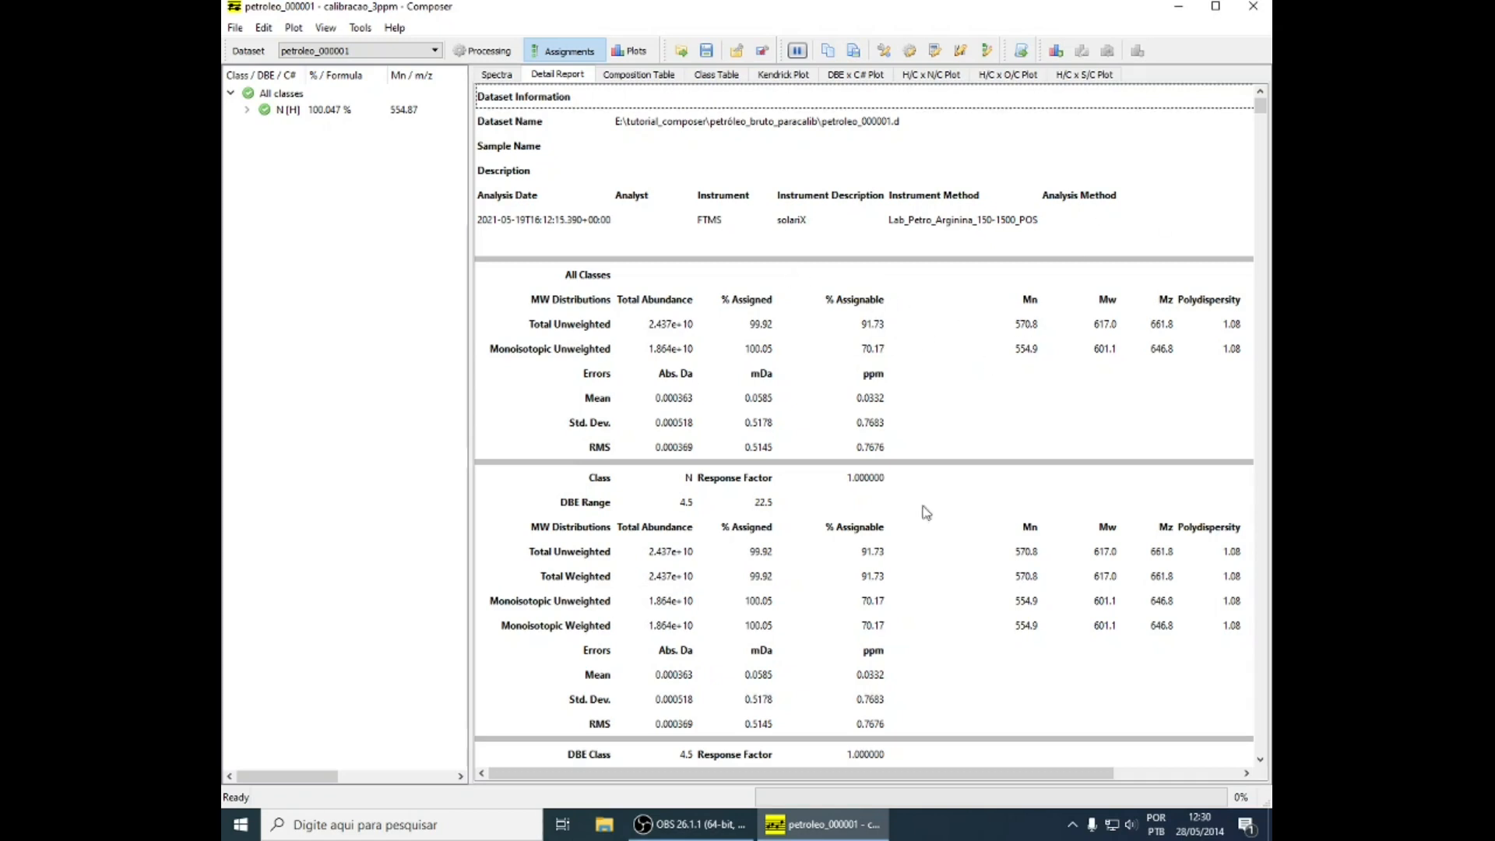
scroll(951, 489, down, 1)
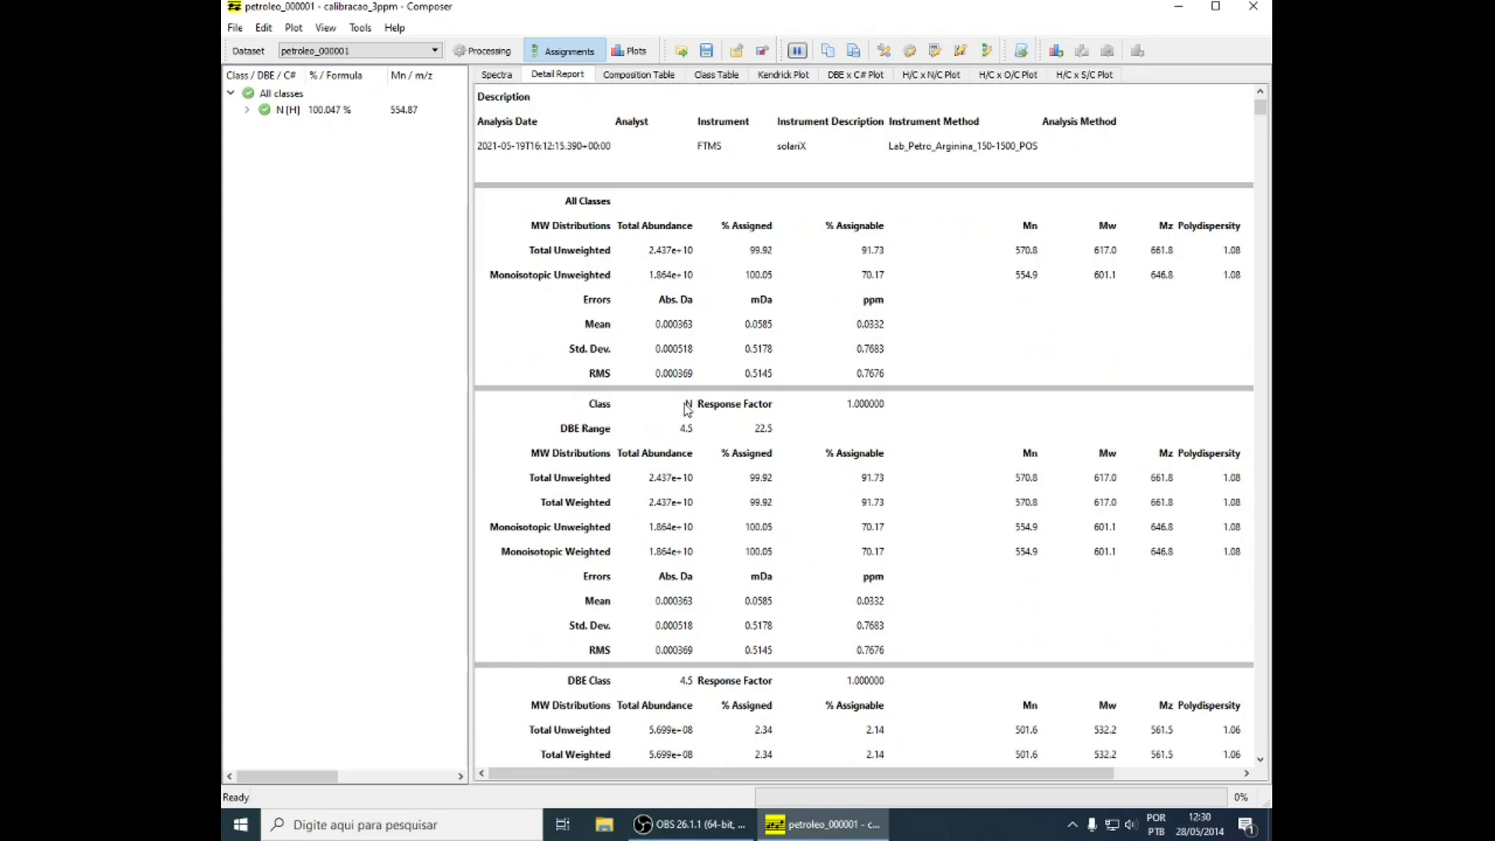
Review the detail report of petroleo_000001 and look through its composition table down to the last assignment
scroll(988, 443, down, 4)
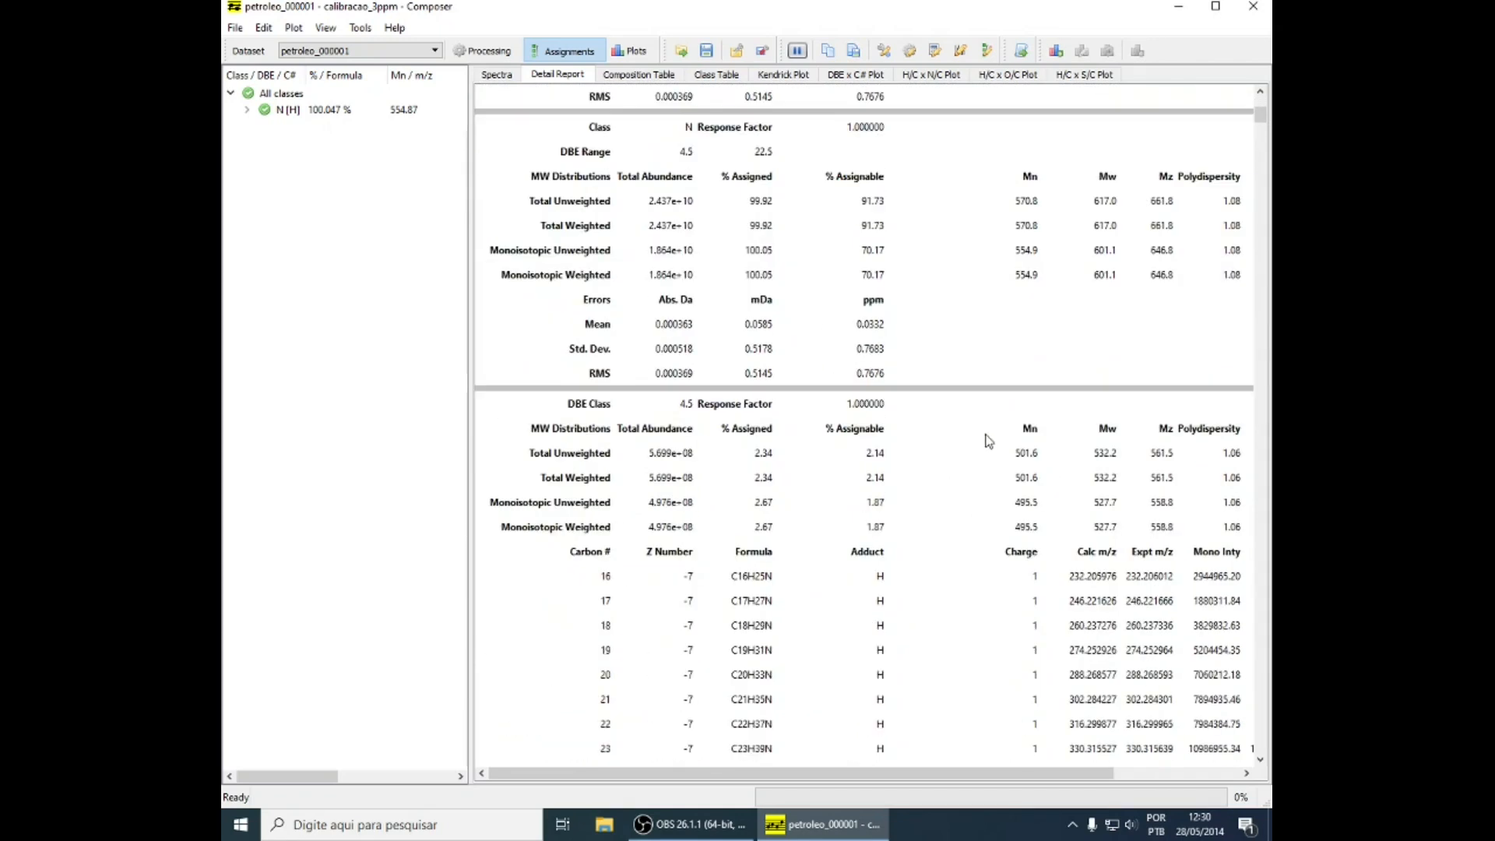
scroll(987, 442, down, 1)
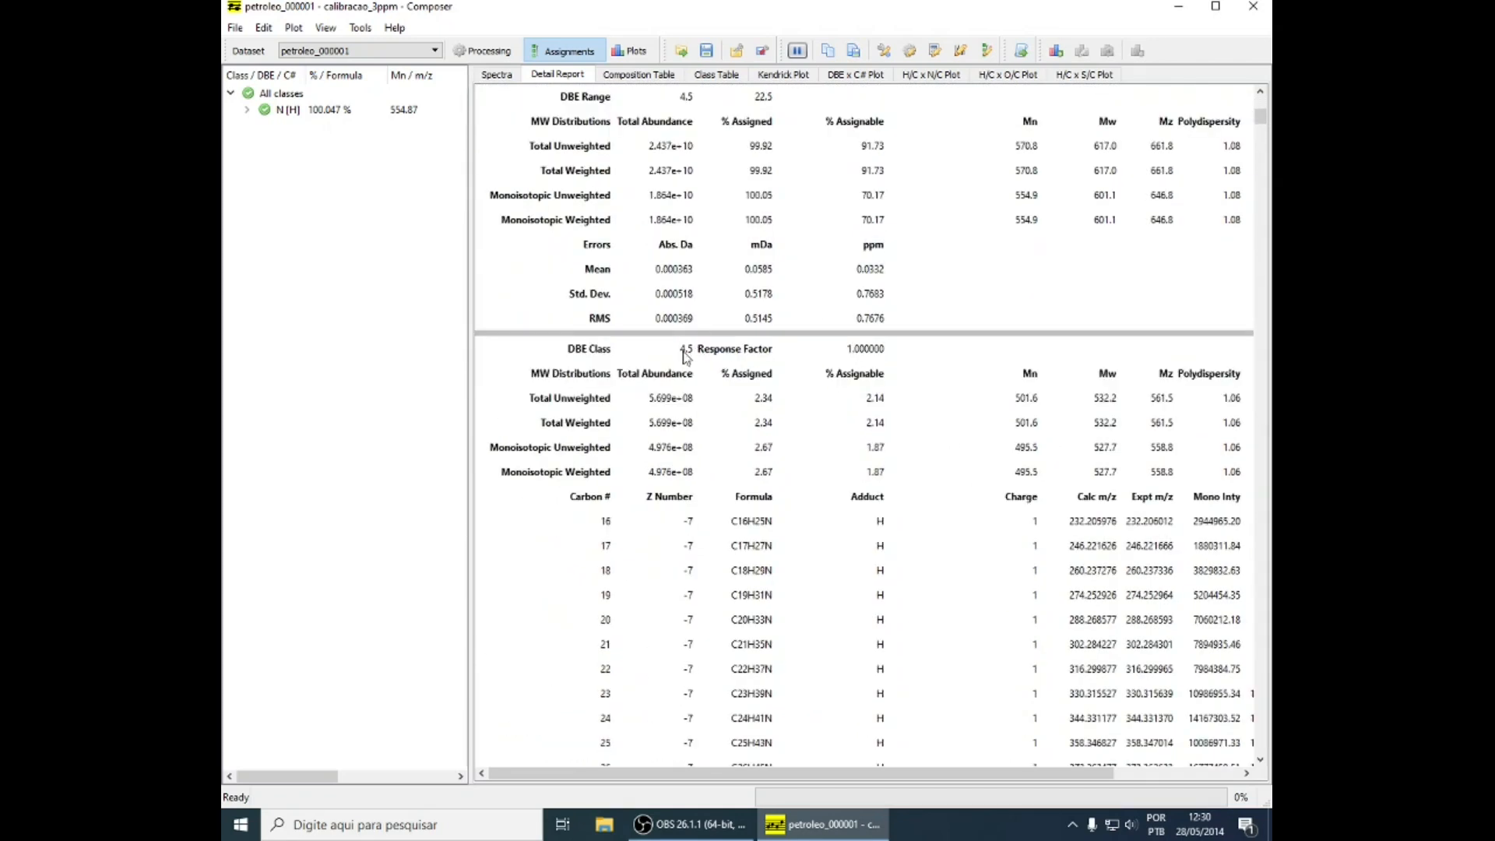
click(636, 74)
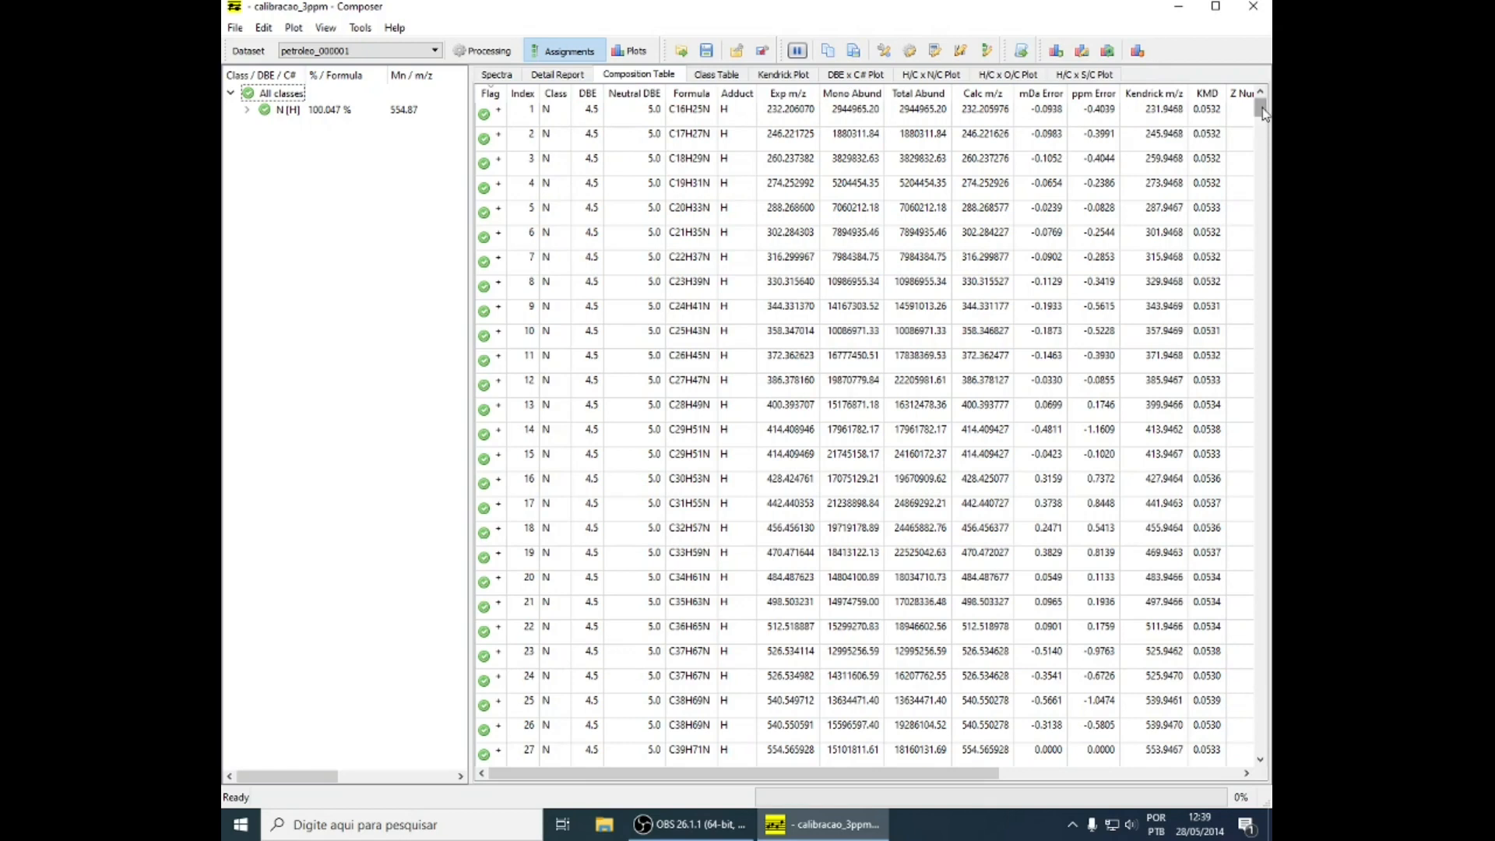
drag(1263, 113, 1261, 743)
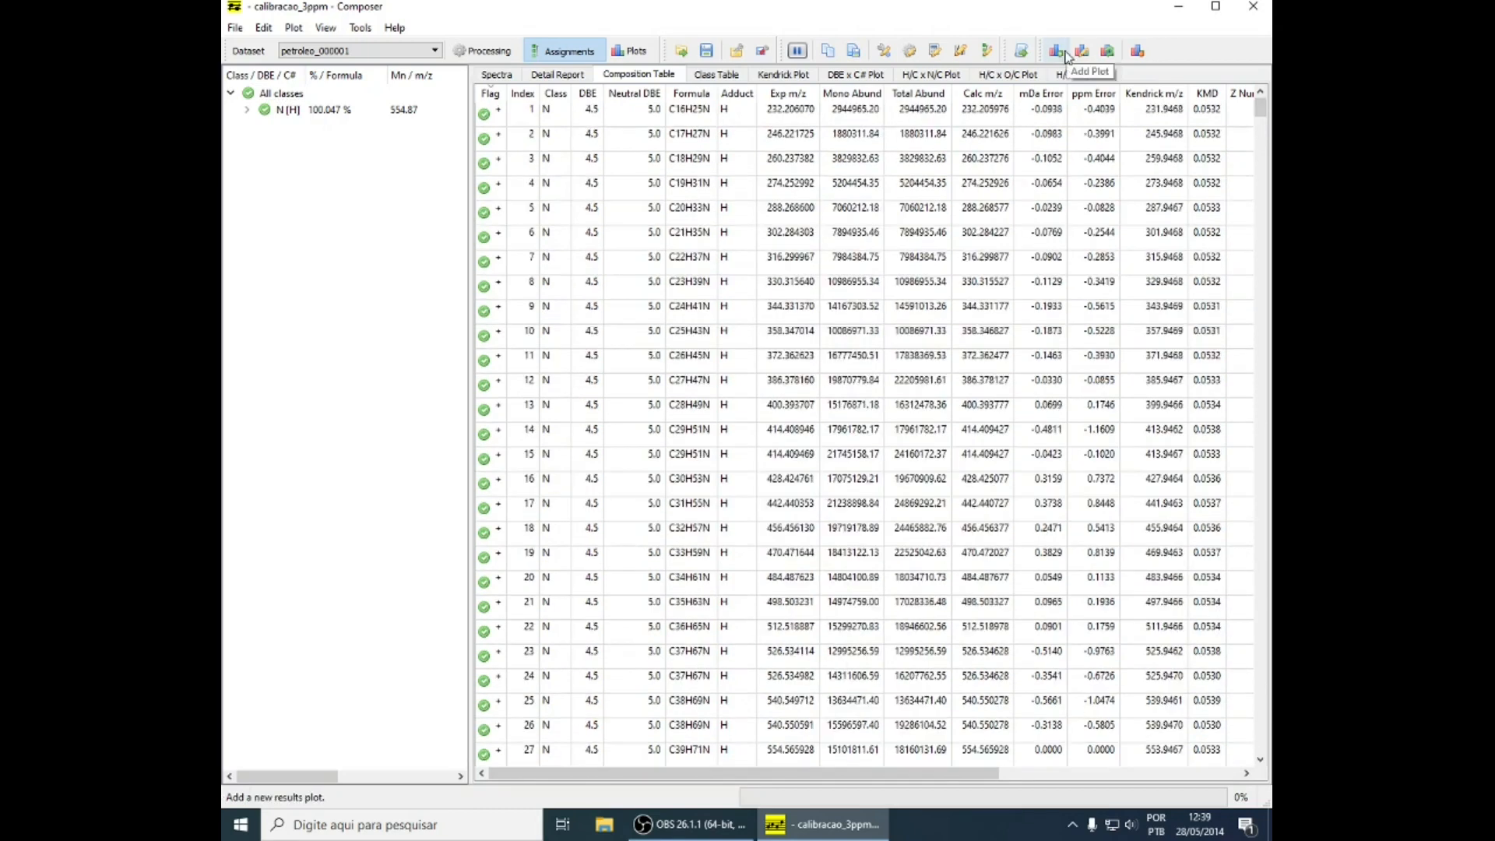
Add a class distribution bar chart for the N [H] class of petroleo_000001
click(1066, 55)
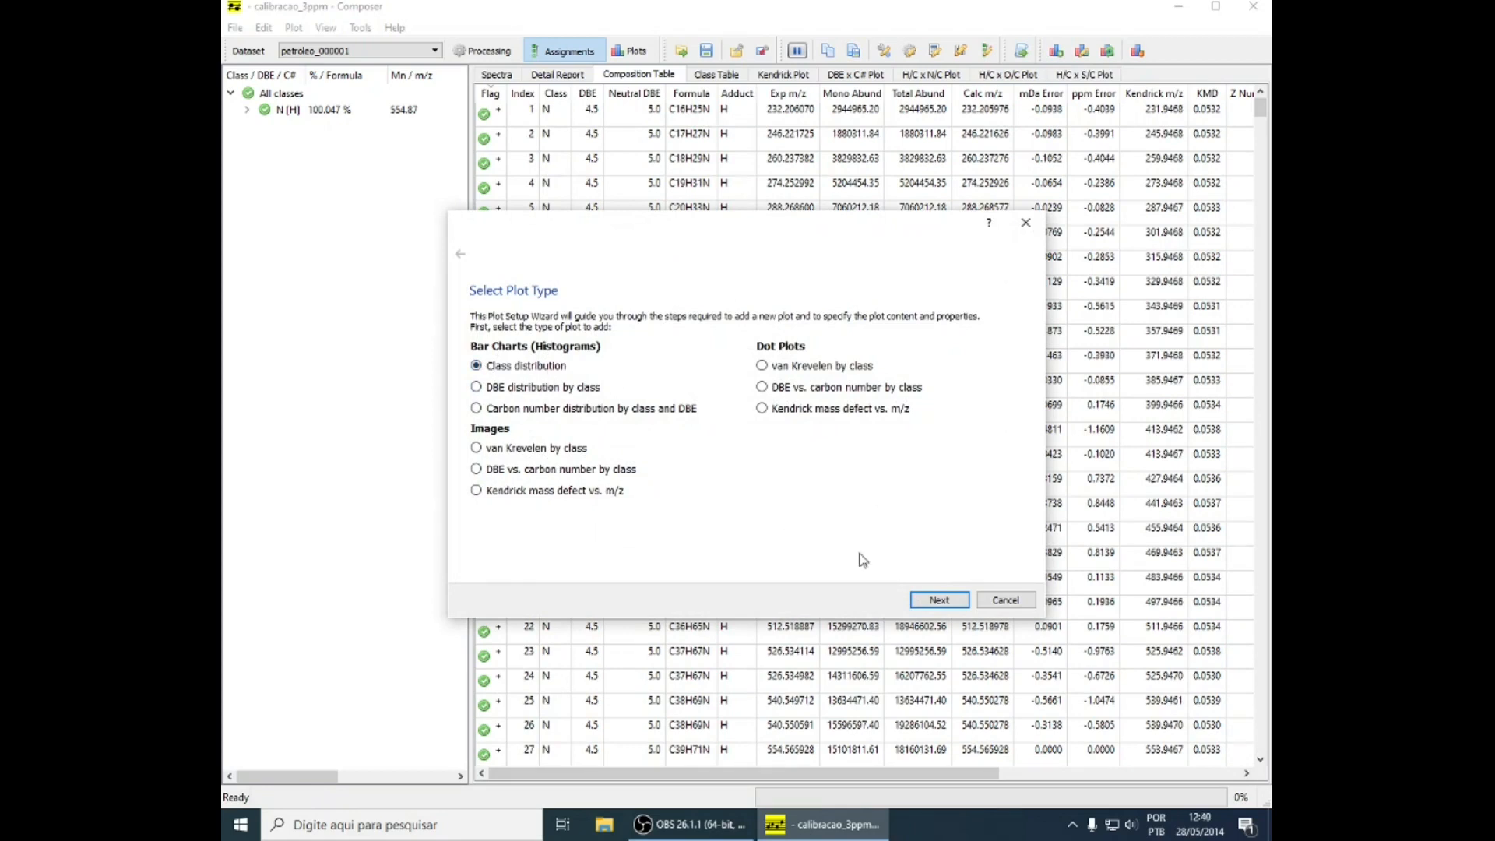
click(947, 604)
click(485, 343)
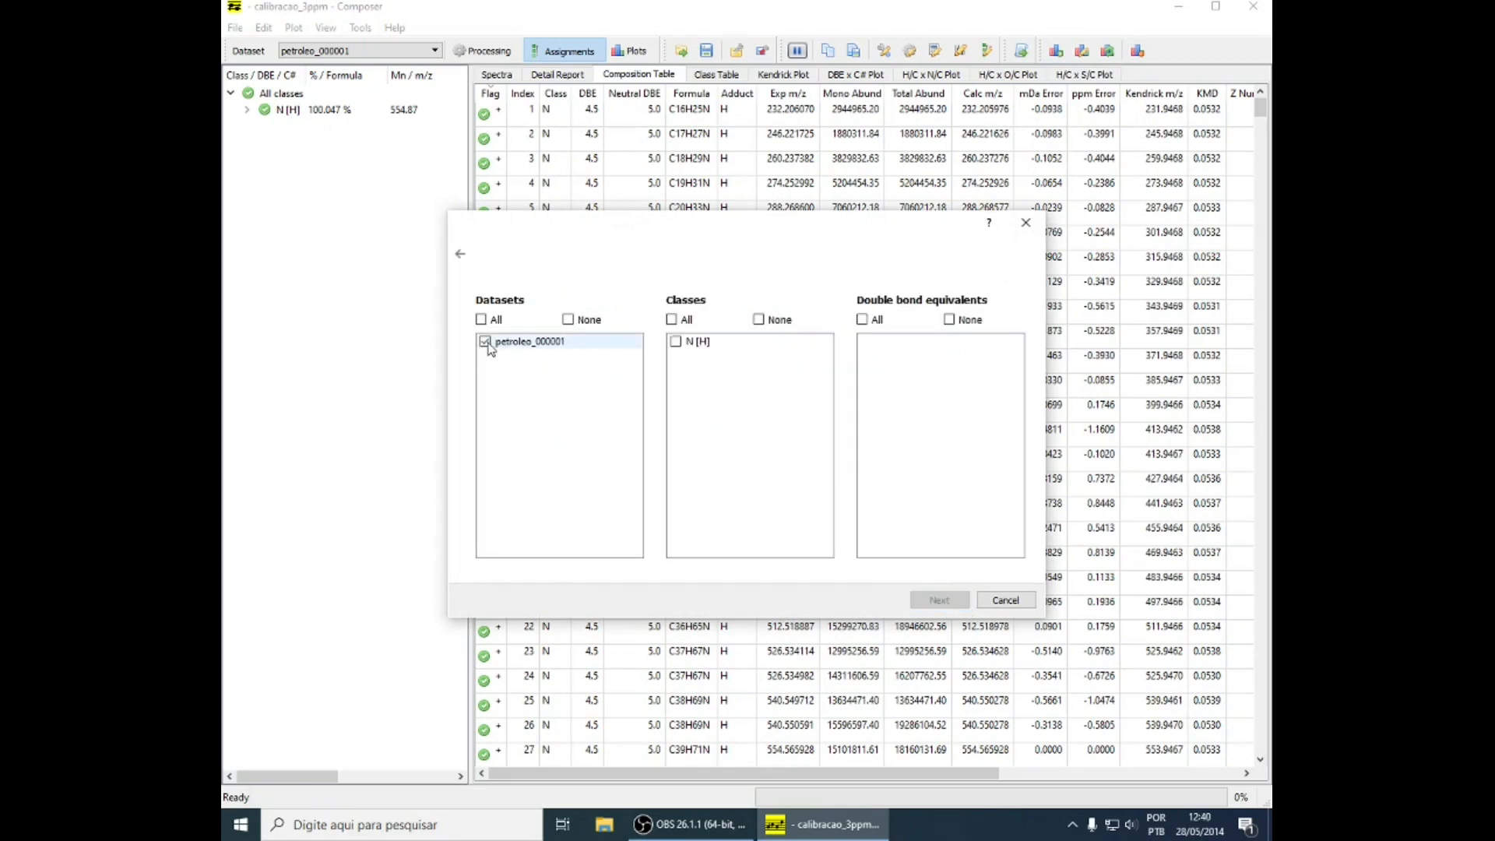
click(676, 342)
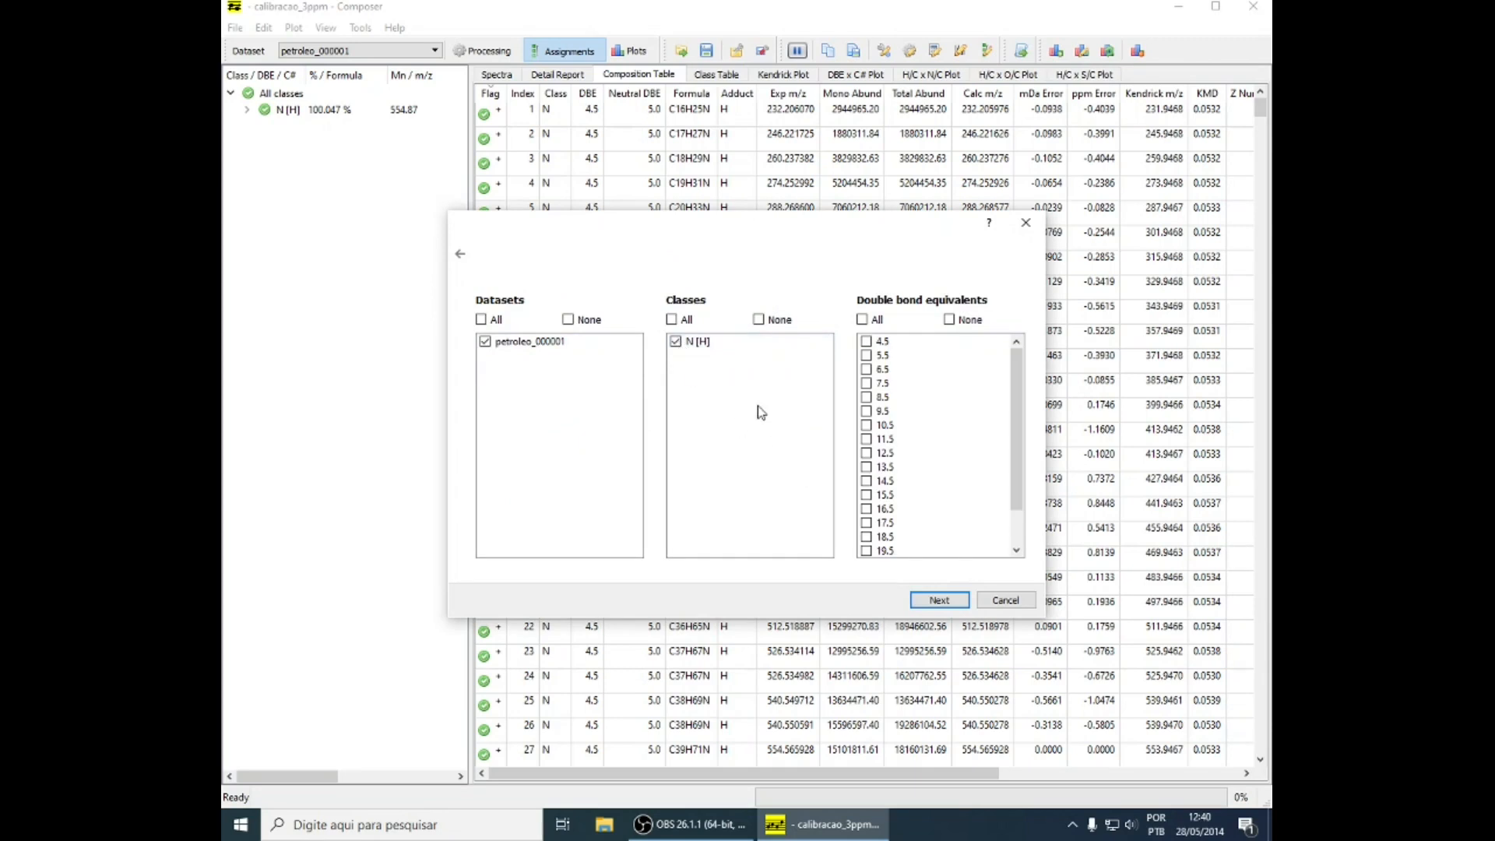
click(950, 601)
click(950, 600)
click(950, 601)
click(950, 598)
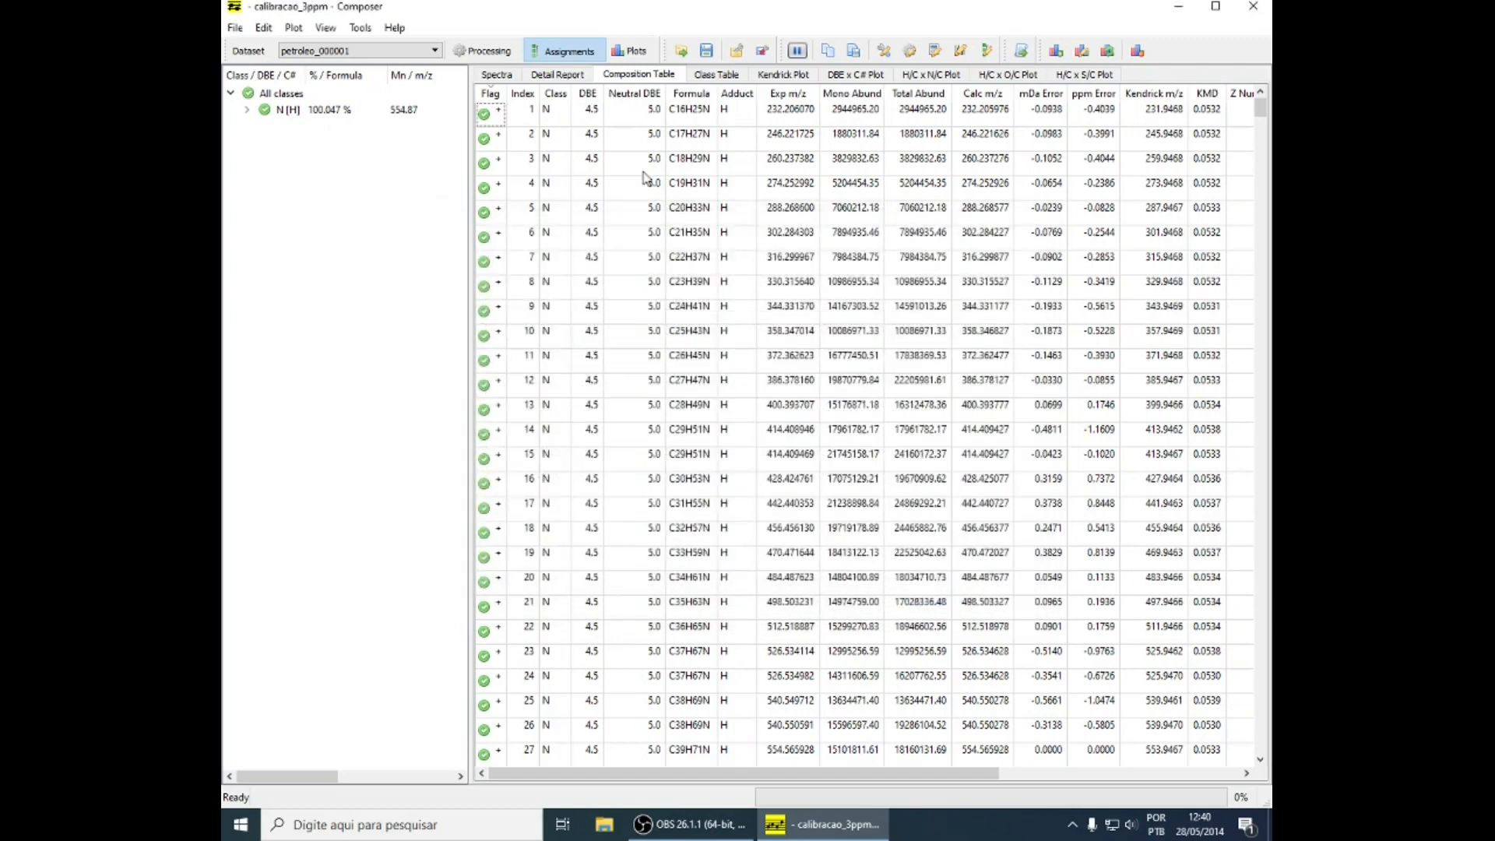
Add a bar chart of DBE distribution by class for the N [H] class of petroleo_000001
click(1057, 52)
click(496, 388)
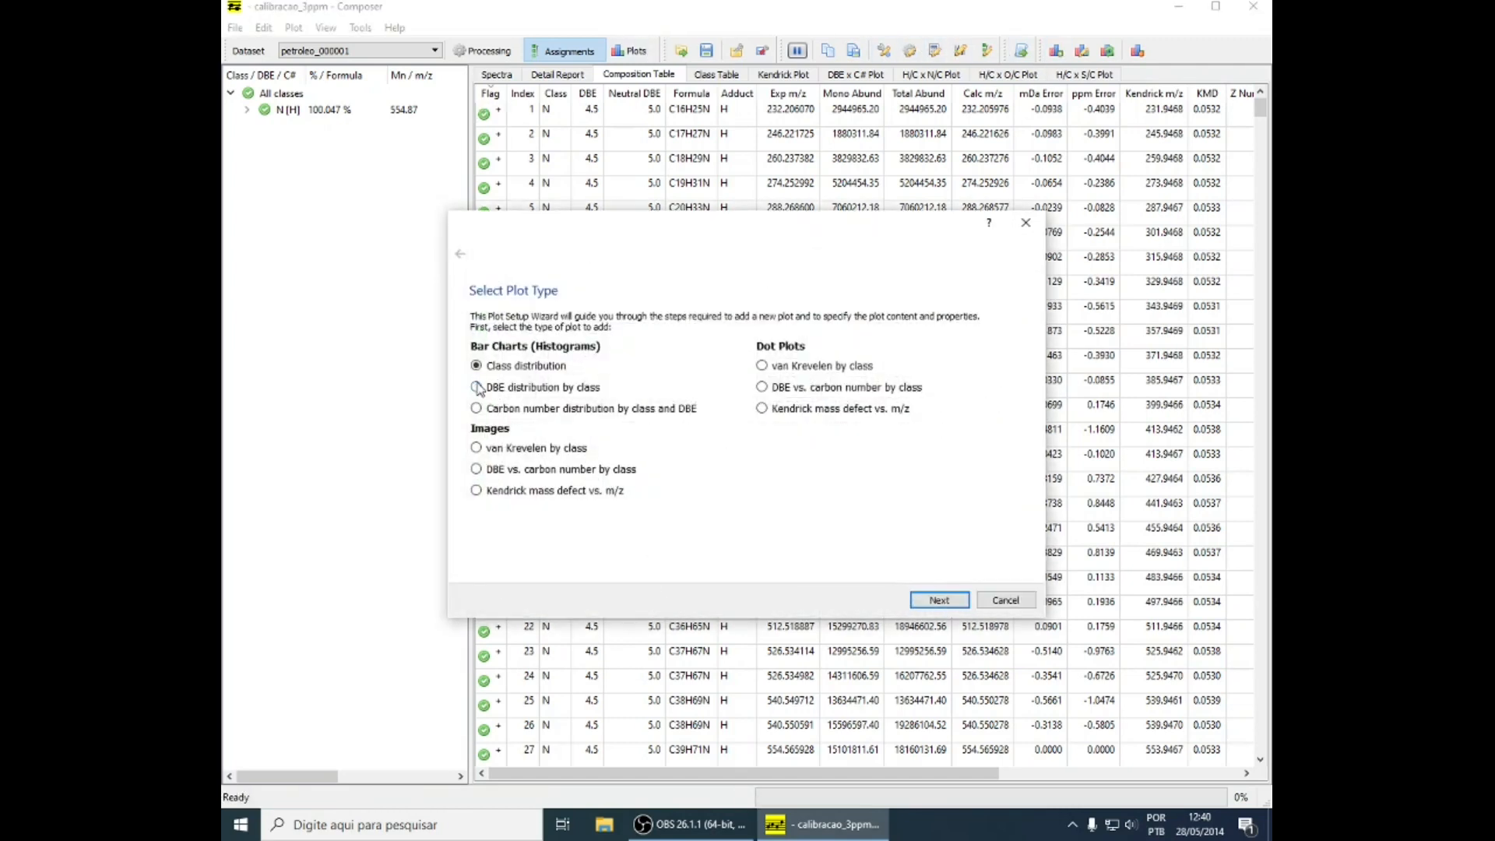
click(940, 600)
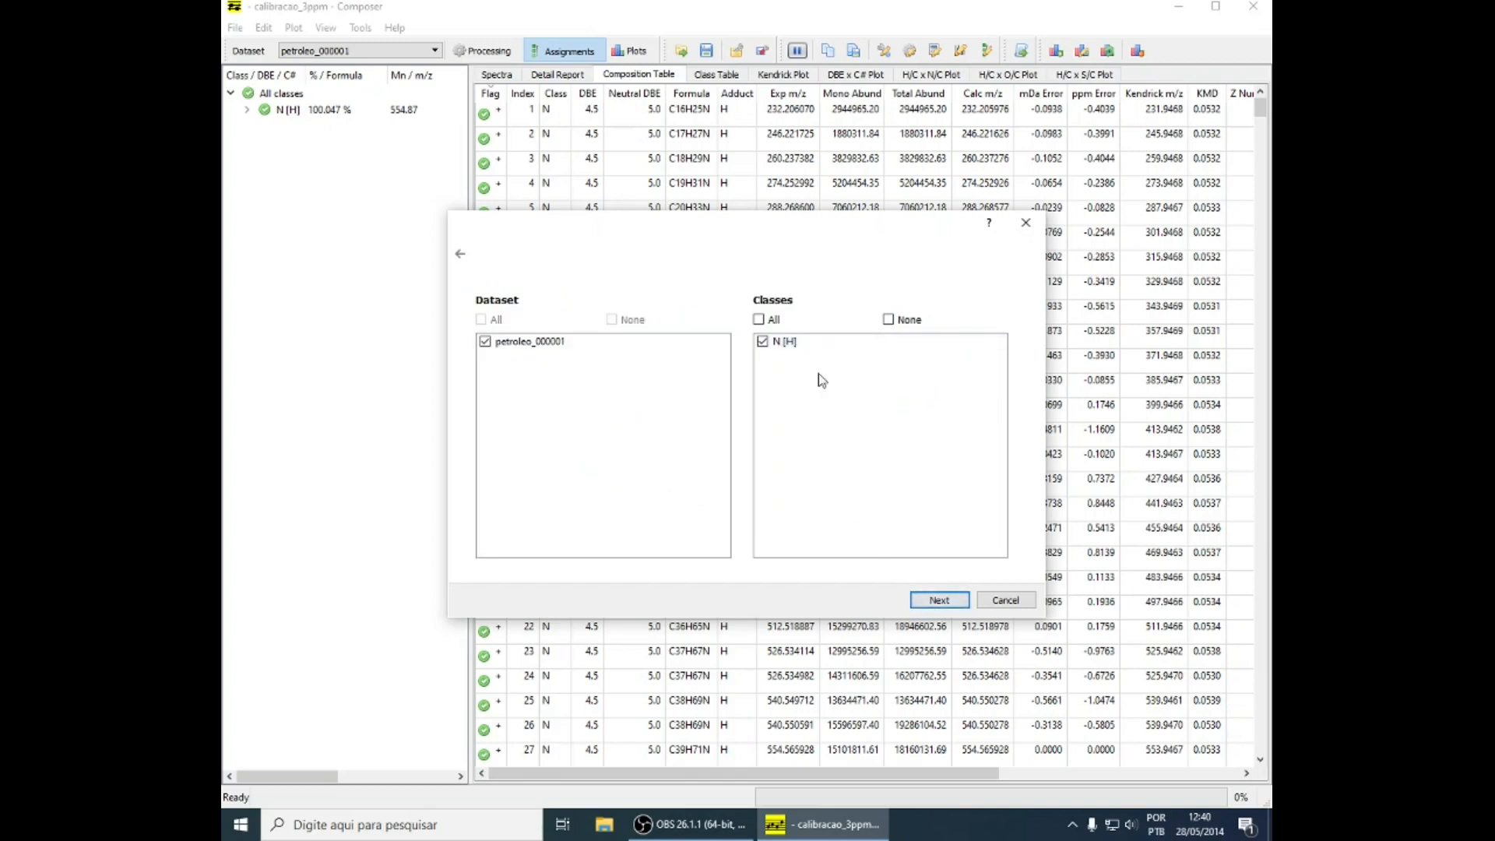
click(939, 600)
click(939, 600)
click(939, 600)
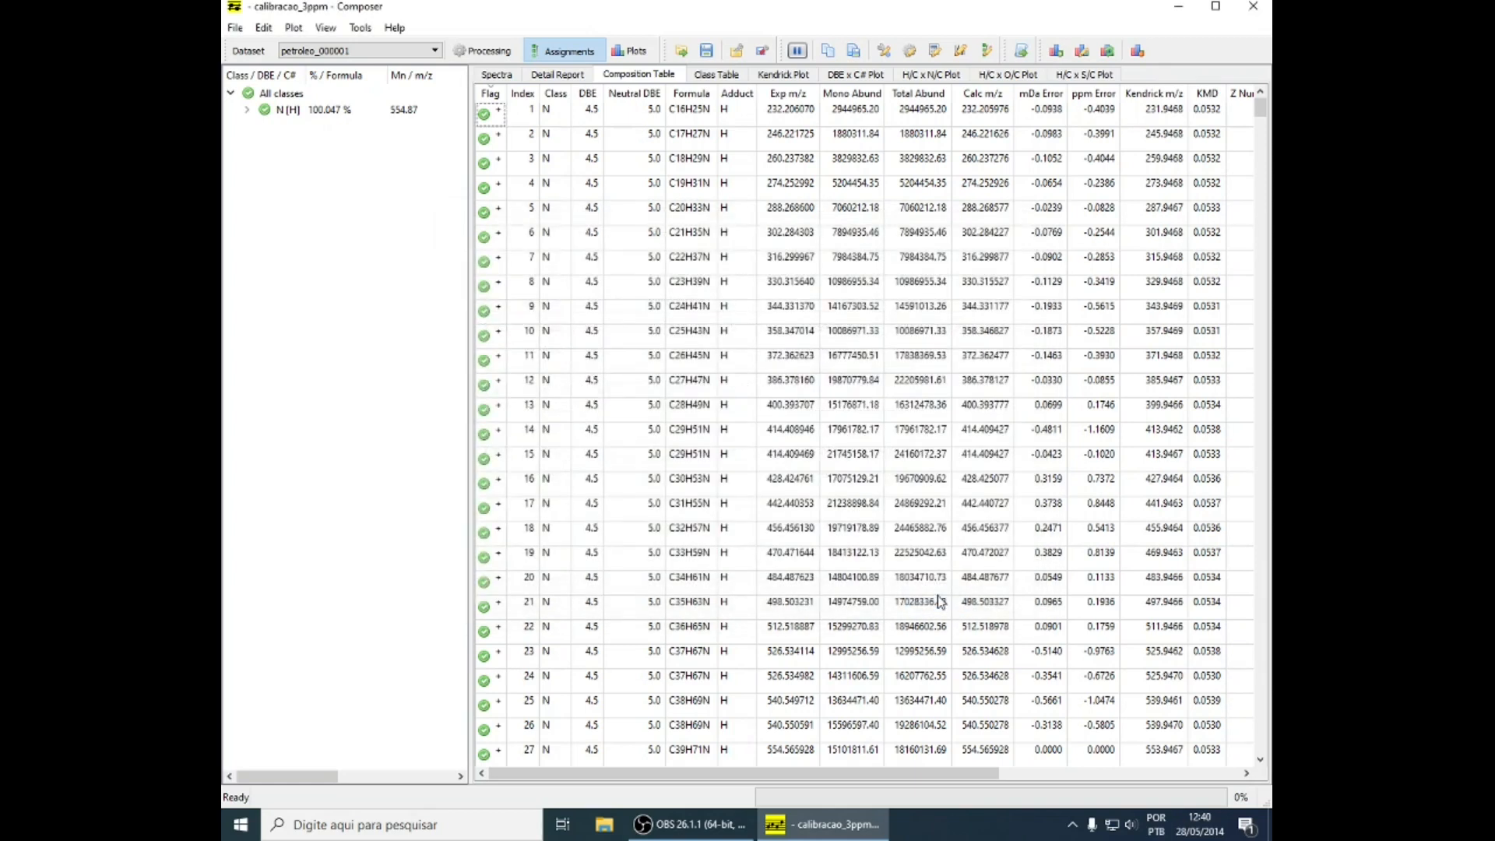
Add a DBE vs. carbon number by class image, with the green, yellow and custom color stops at 0.18, 0.26 and 0.47
click(1057, 50)
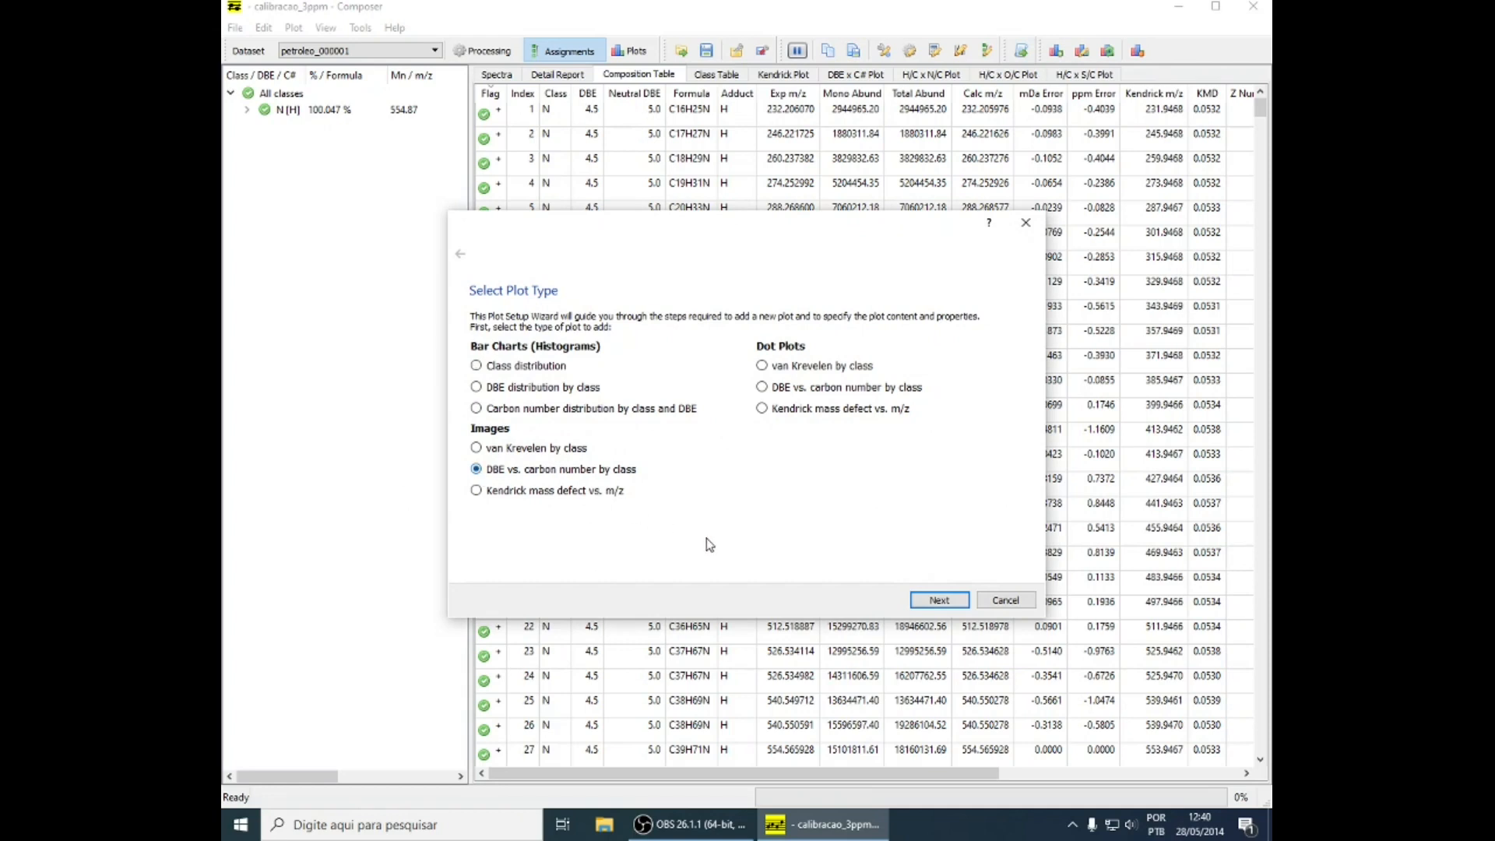
click(929, 602)
click(929, 604)
click(935, 601)
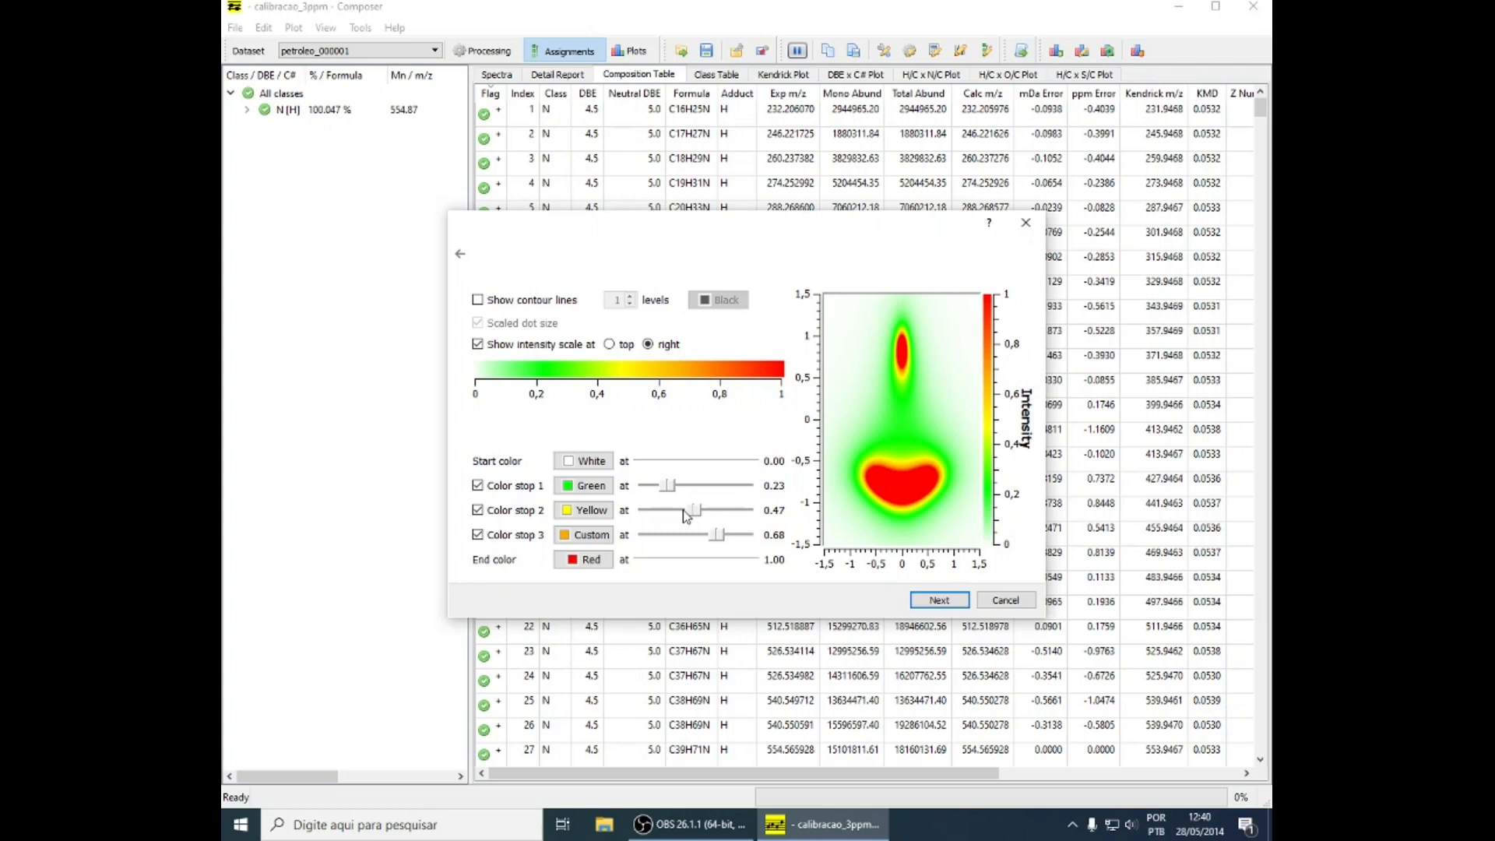
drag(722, 537, 667, 516)
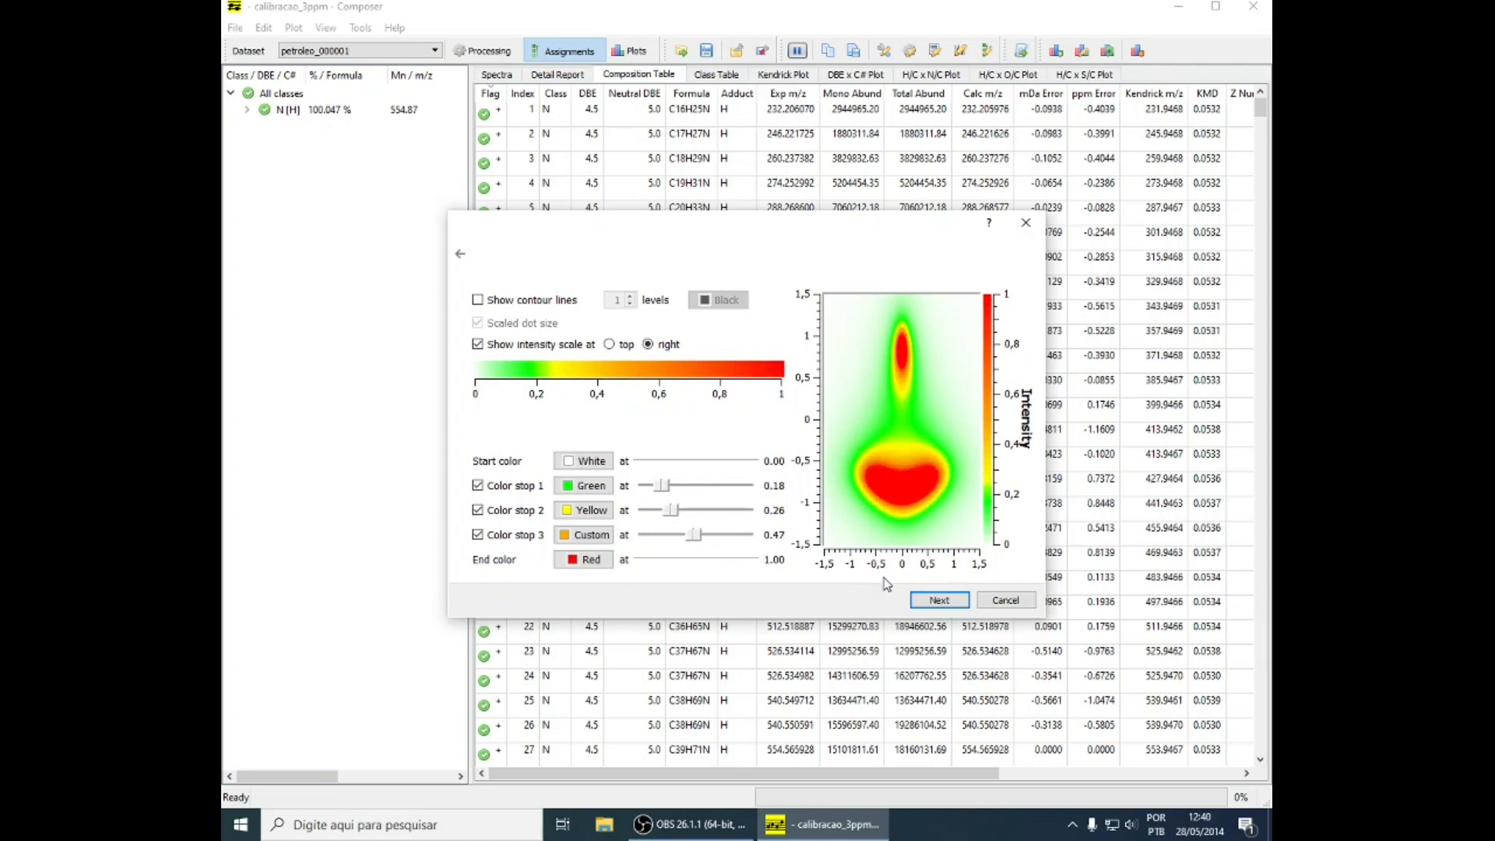
click(939, 600)
click(940, 600)
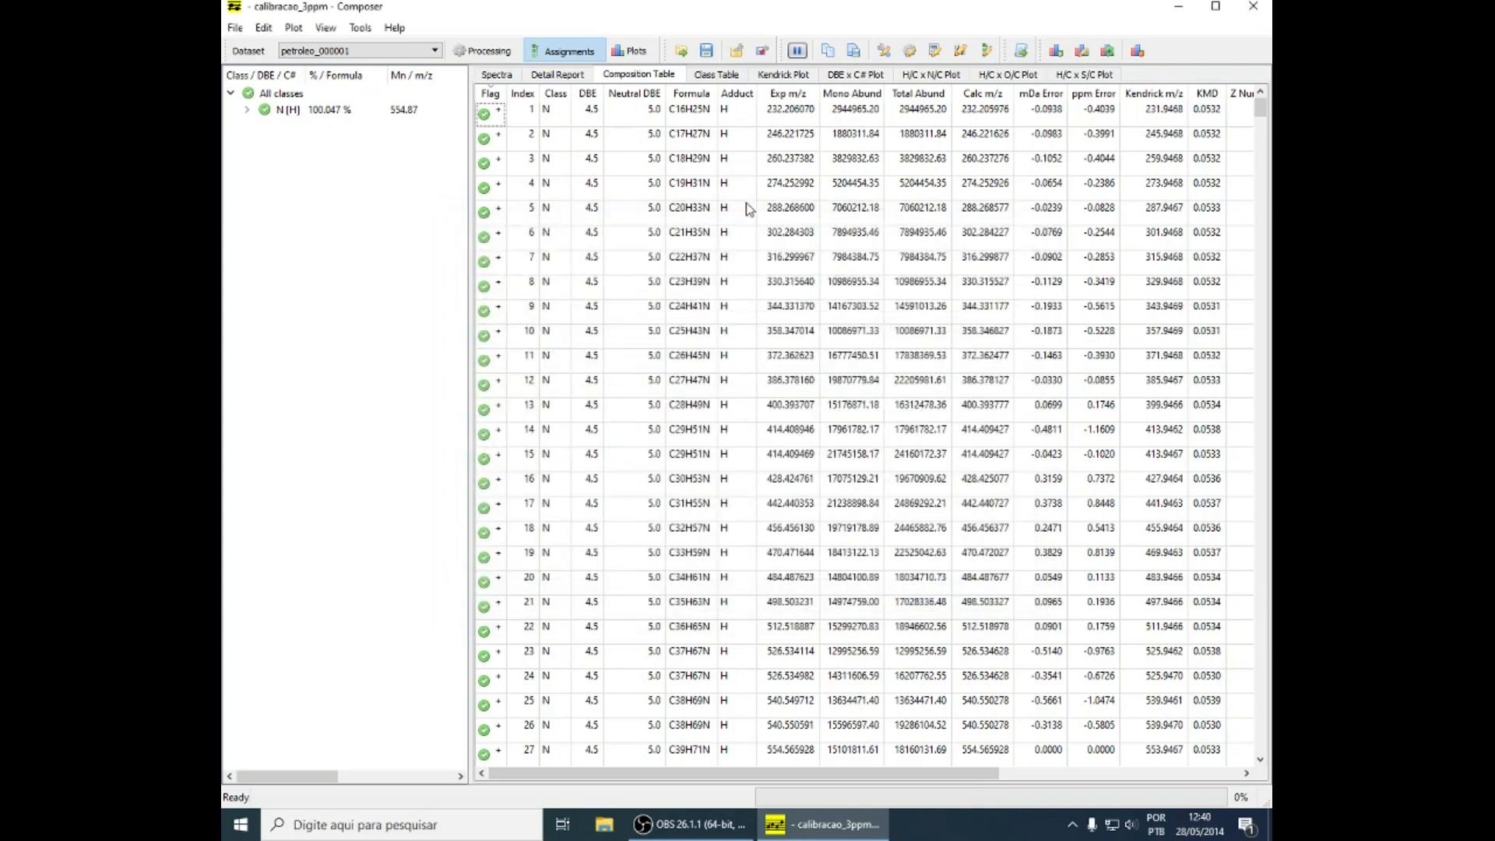
Examine the generated DBE distribution and DBE vs. carbon number plots
click(630, 51)
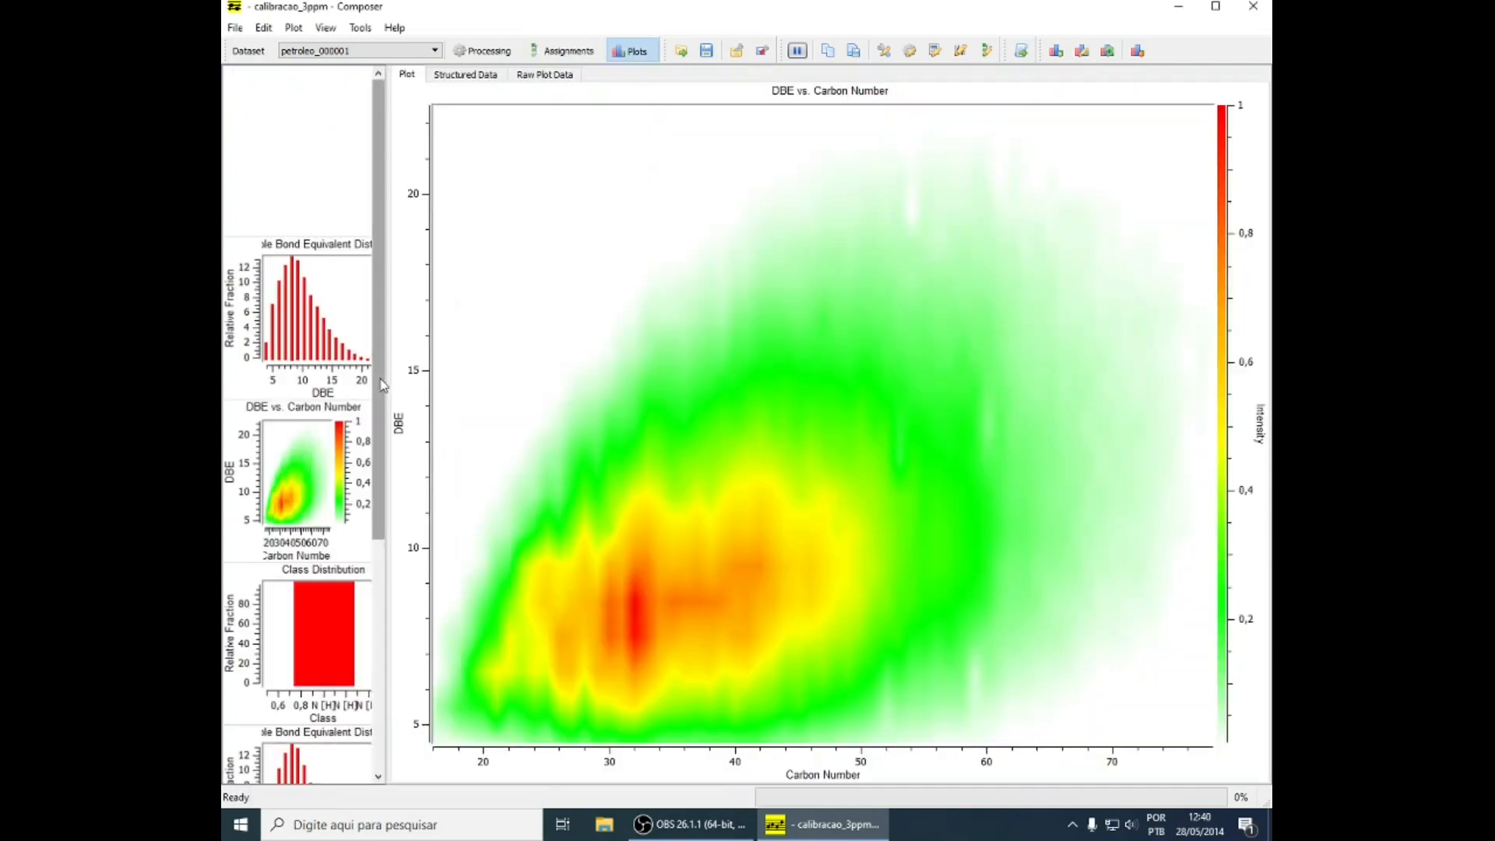
scroll(382, 385, down, 3)
click(335, 383)
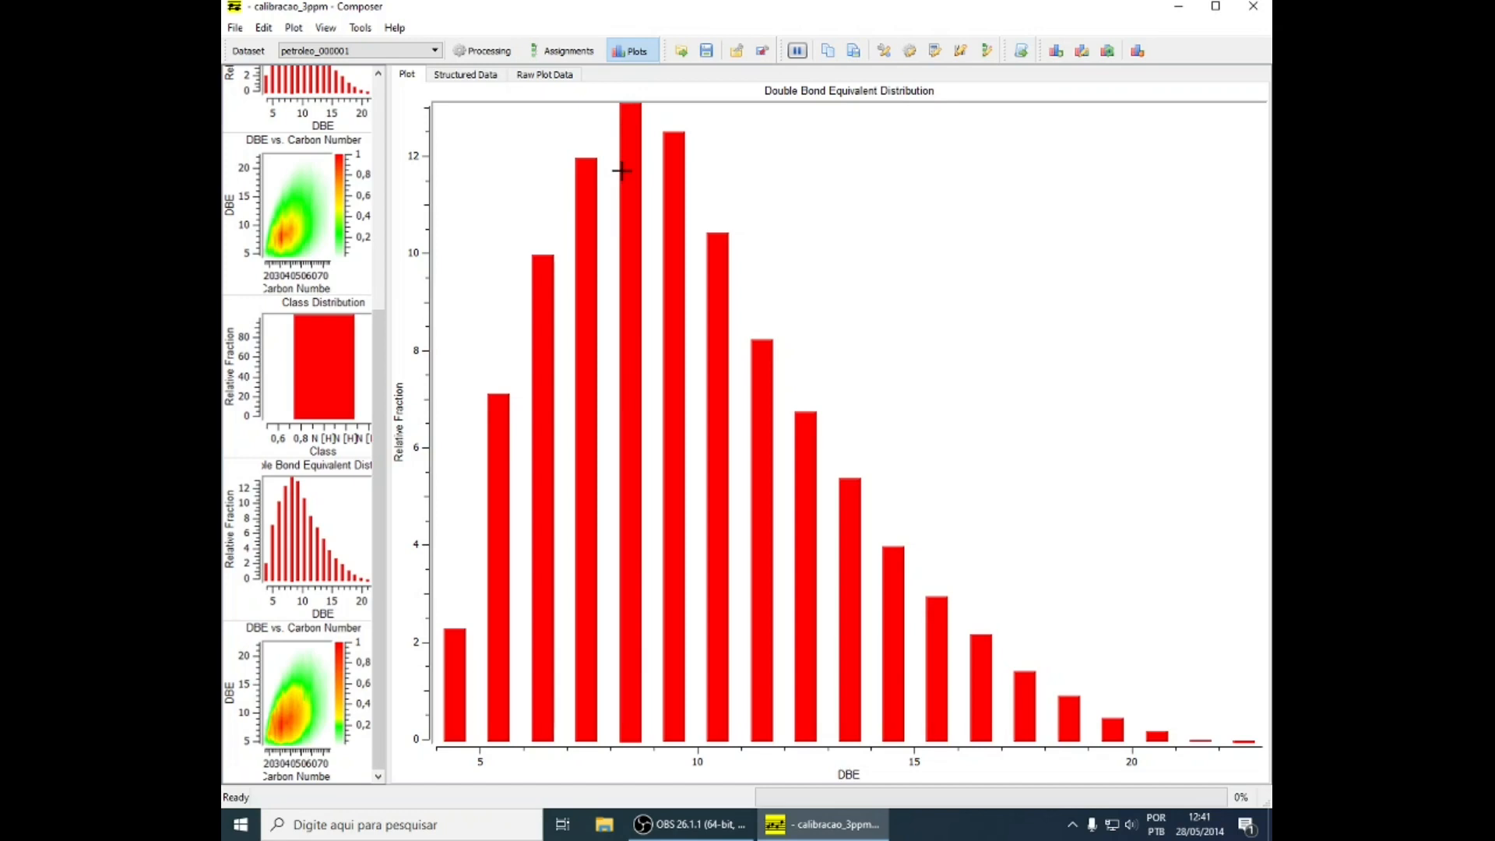
click(282, 658)
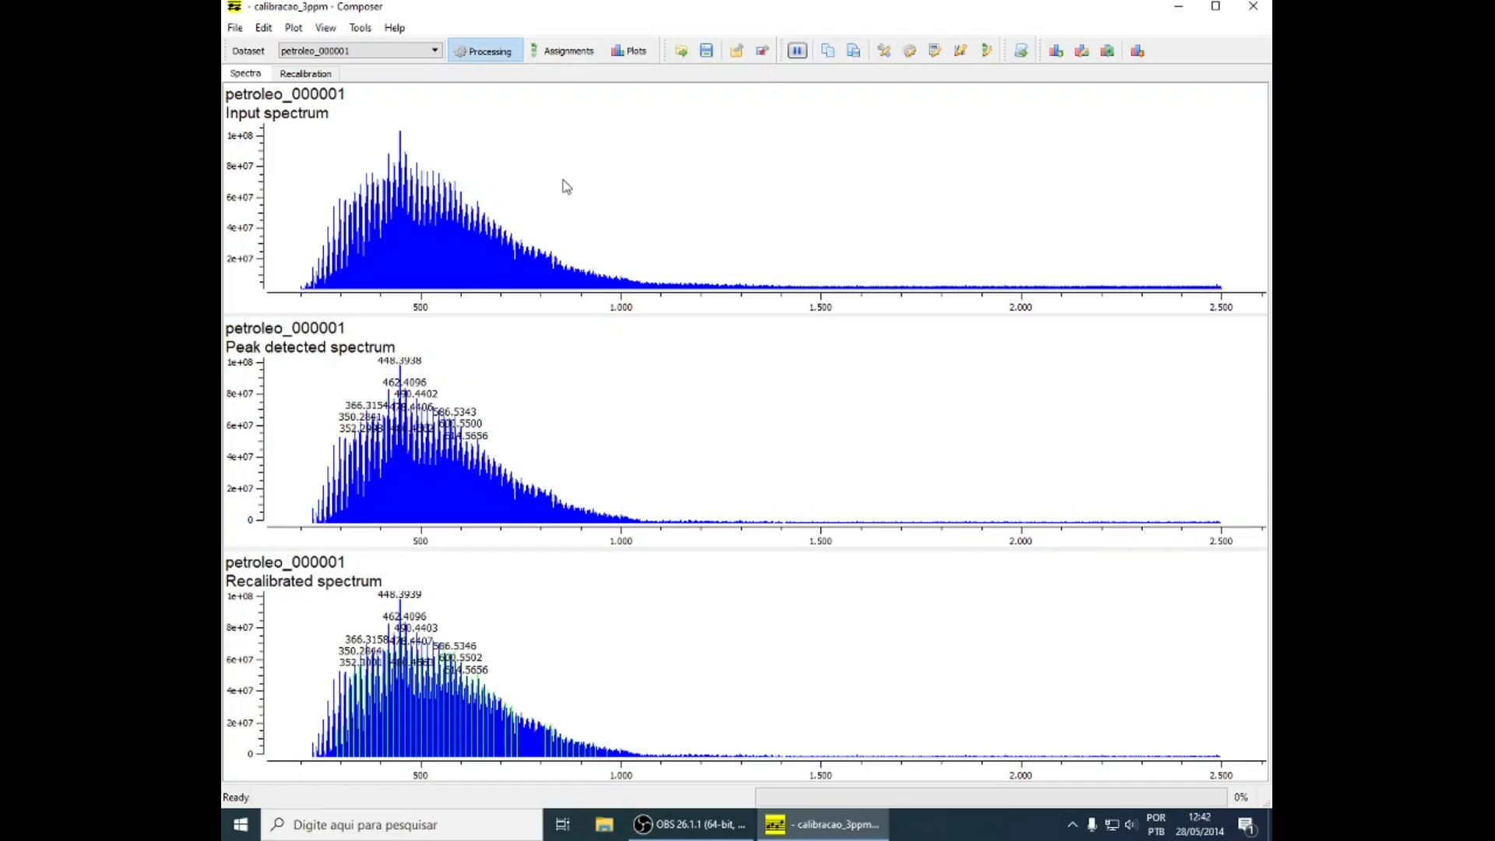
Review the assigned spectra and the detail report of petroleo_000001 again
click(562, 51)
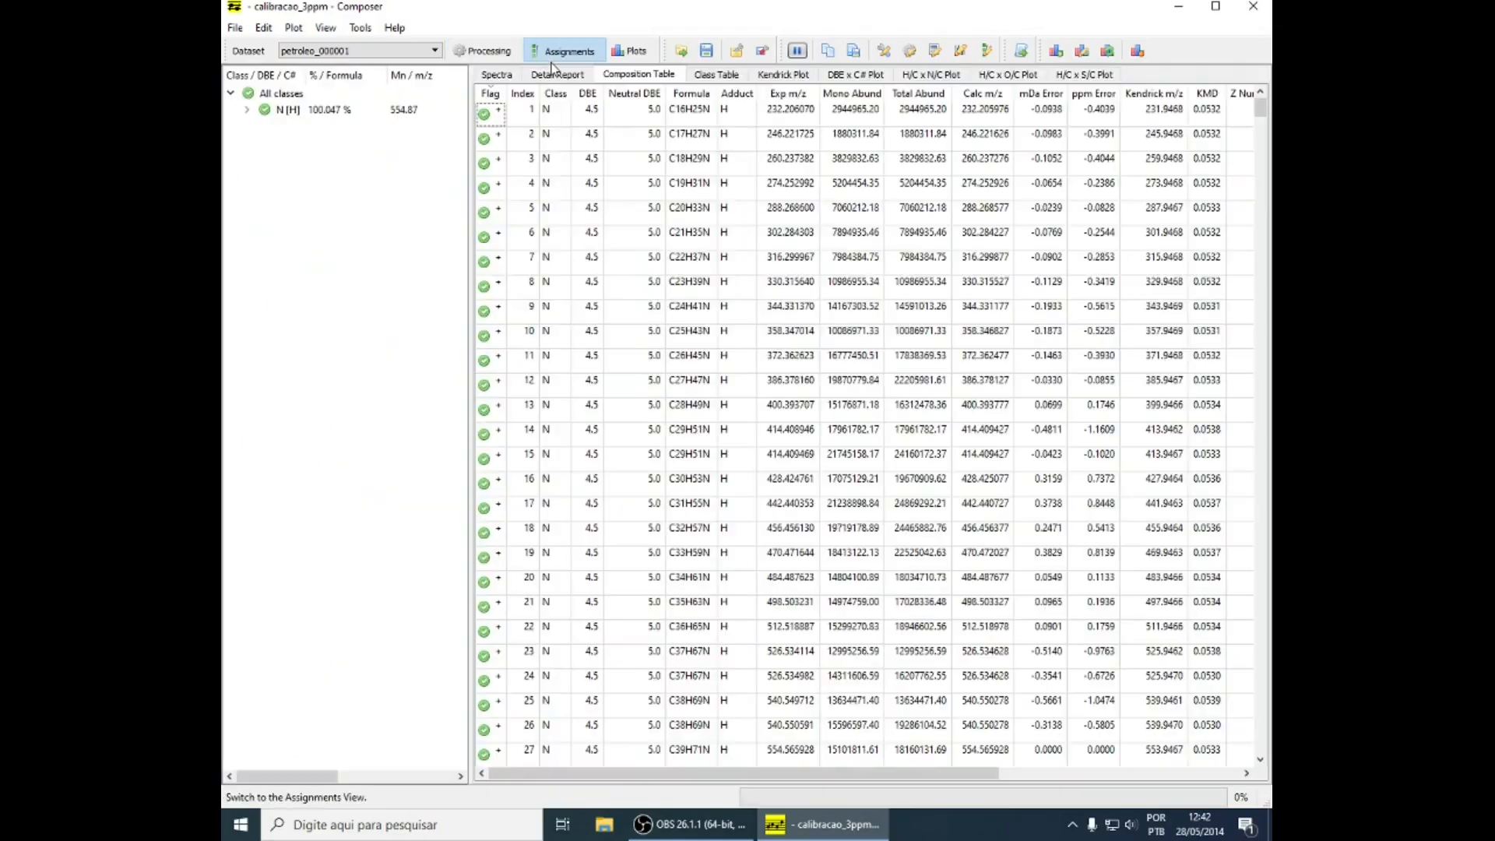
click(497, 74)
click(556, 74)
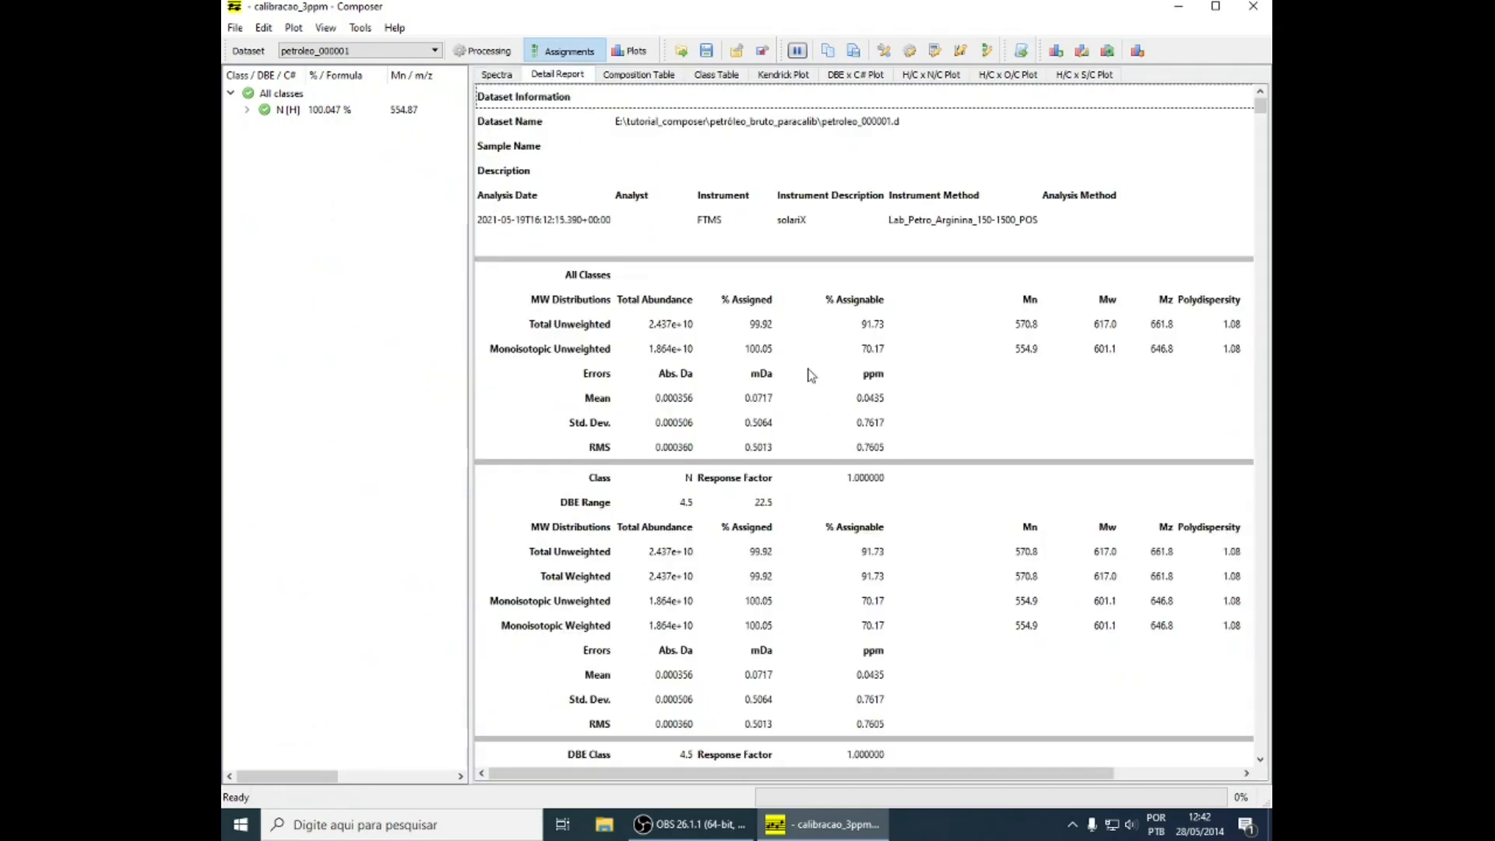
Copy the whole composition table into Planilha1 of the Excel workbook Pasta1 from cell A1 and widen the Exp m/z column
click(634, 76)
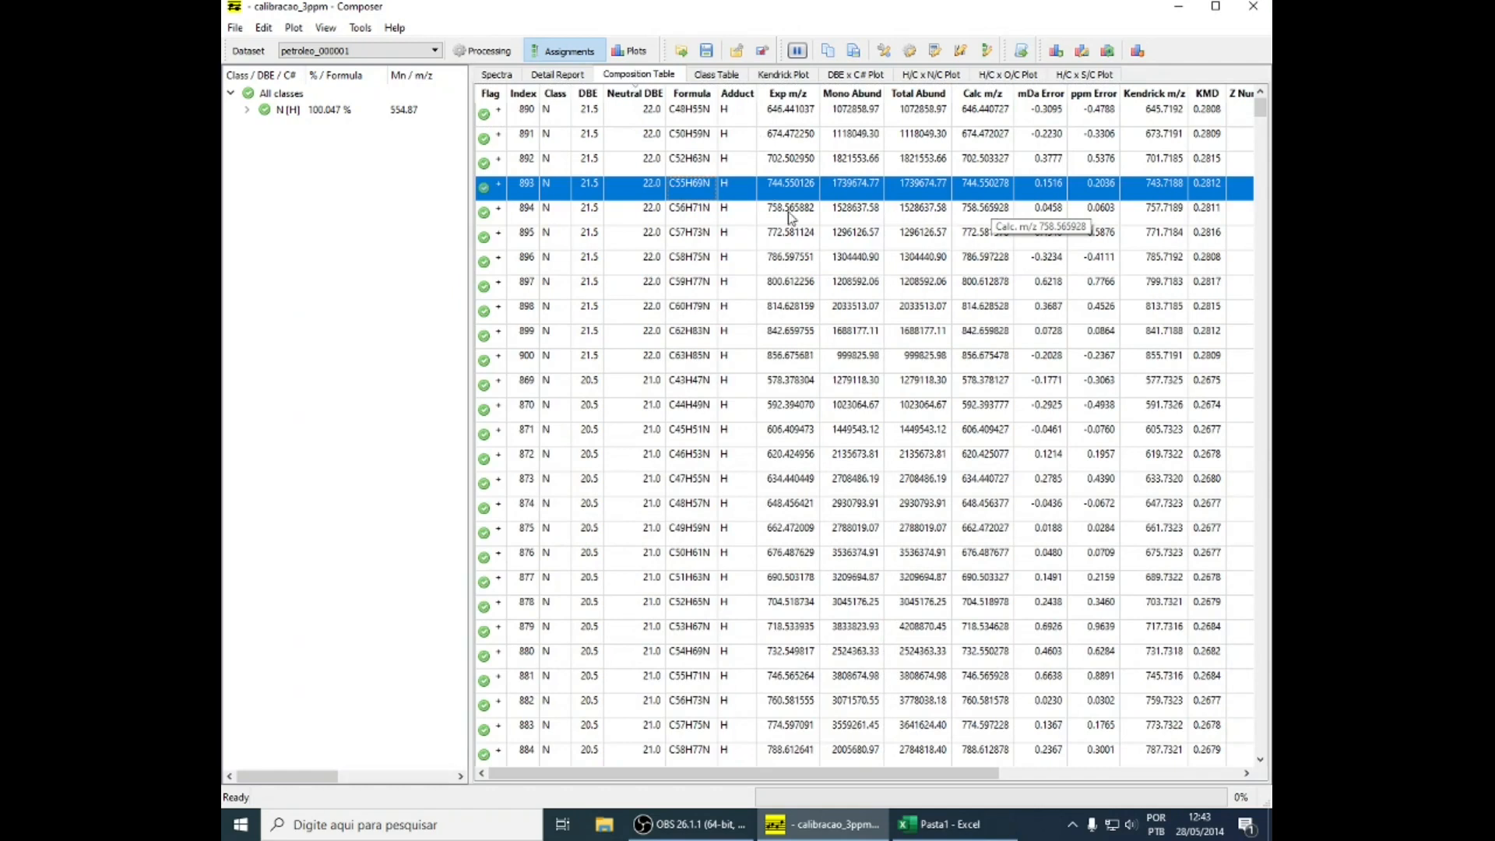
click(737, 109)
right_click(739, 110)
click(777, 118)
click(944, 824)
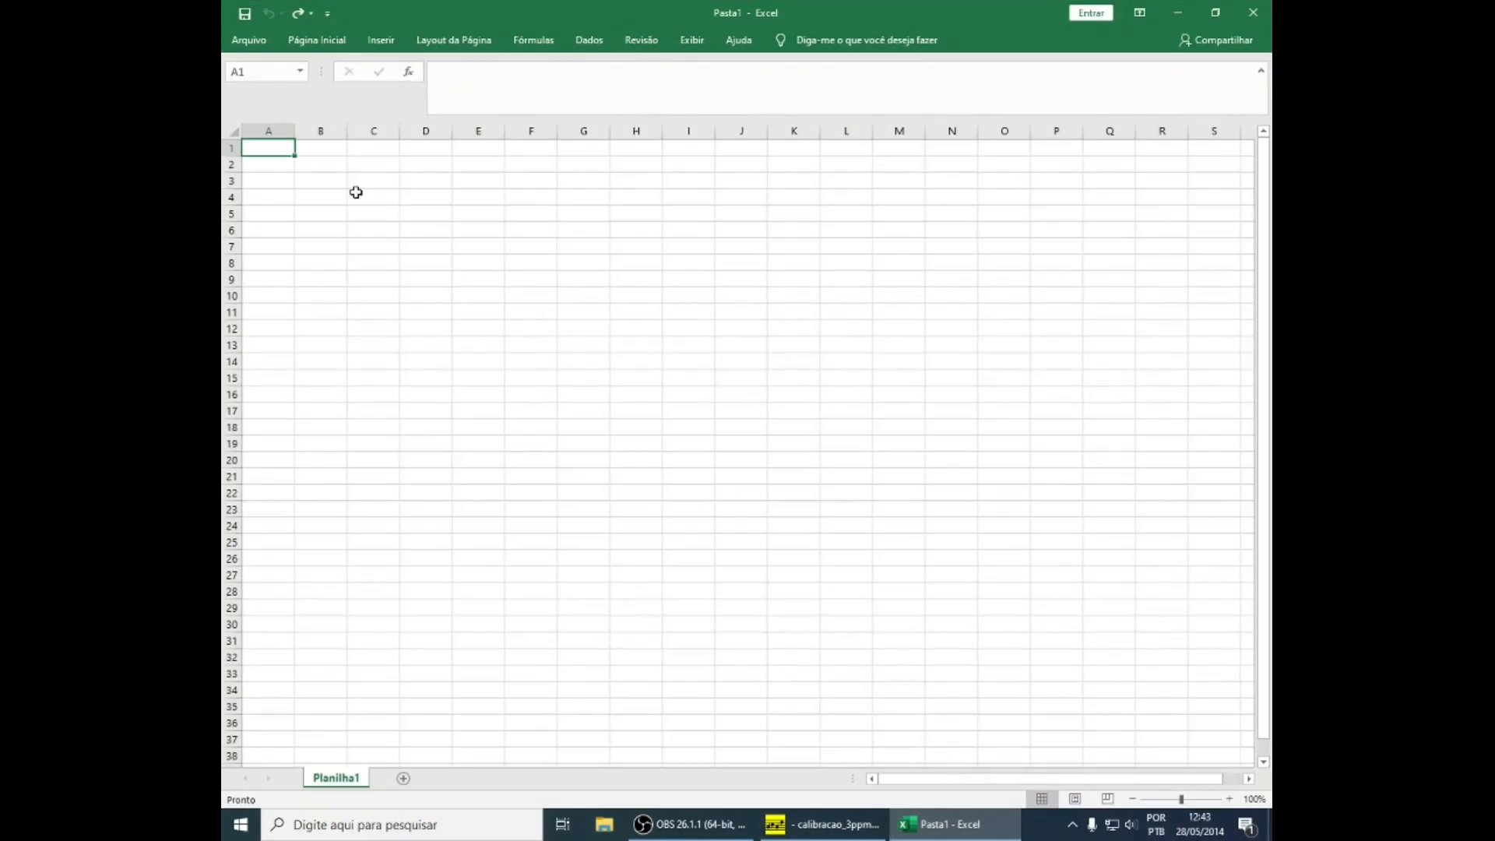
key(ctrl+v)
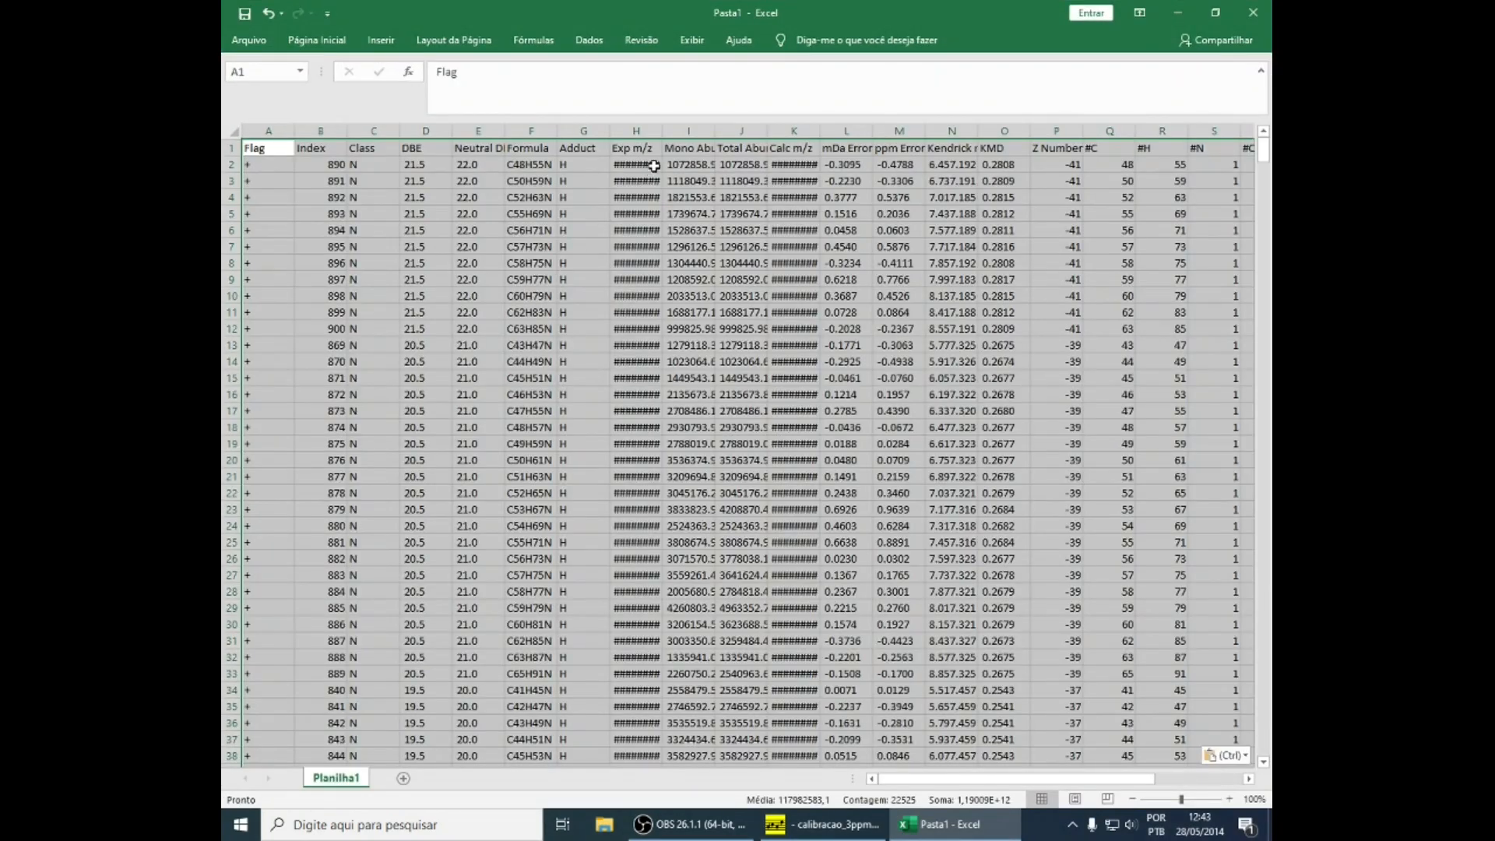
drag(665, 128, 686, 129)
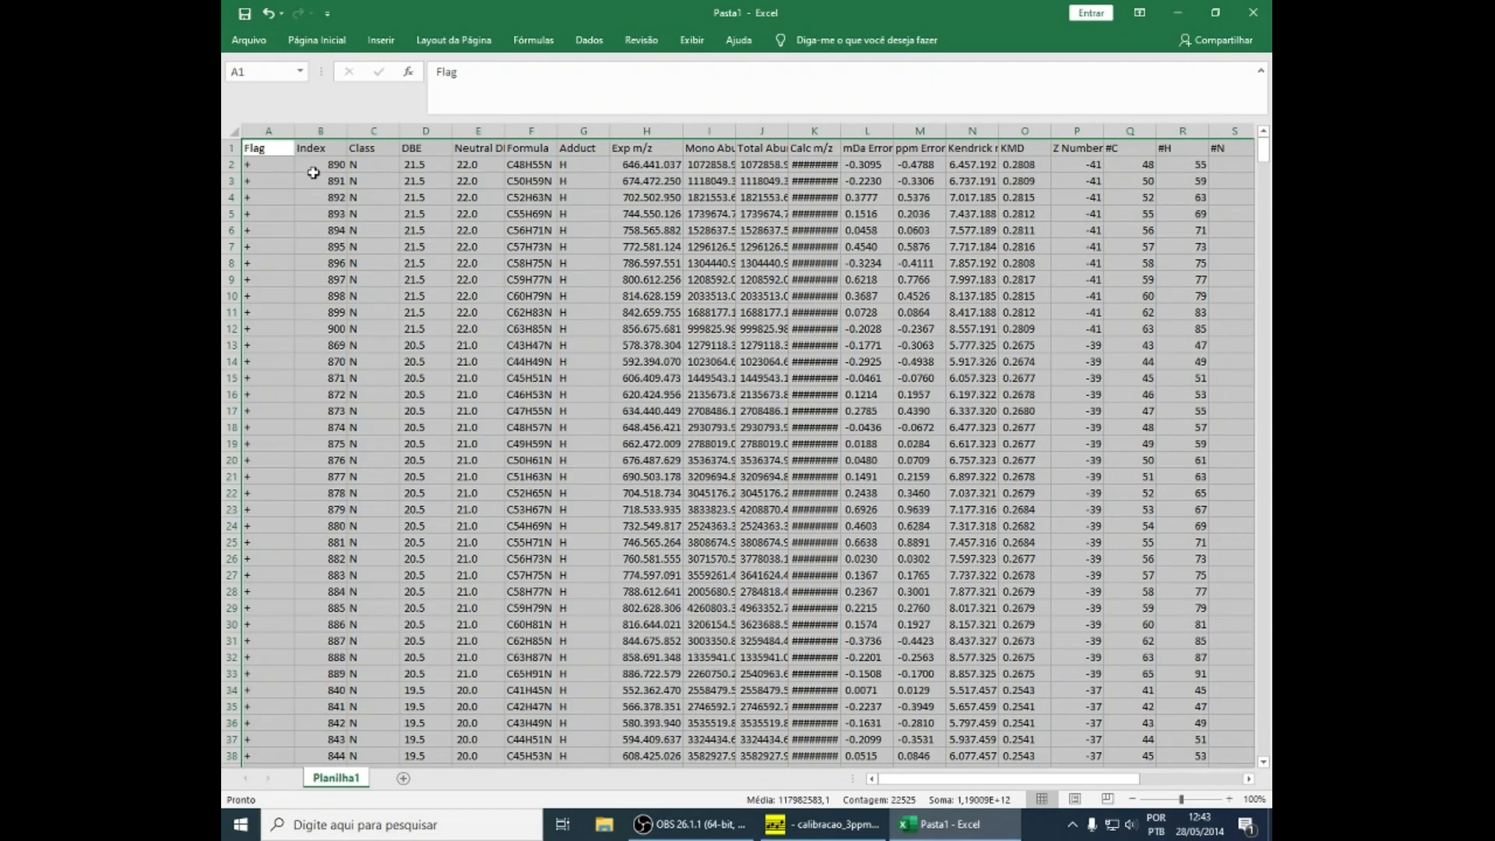
Add sheets Planilha2, Planilha3 and Planilha4 to the Excel workbook and make Planilha2 active
mouse_move(901, 835)
click(837, 824)
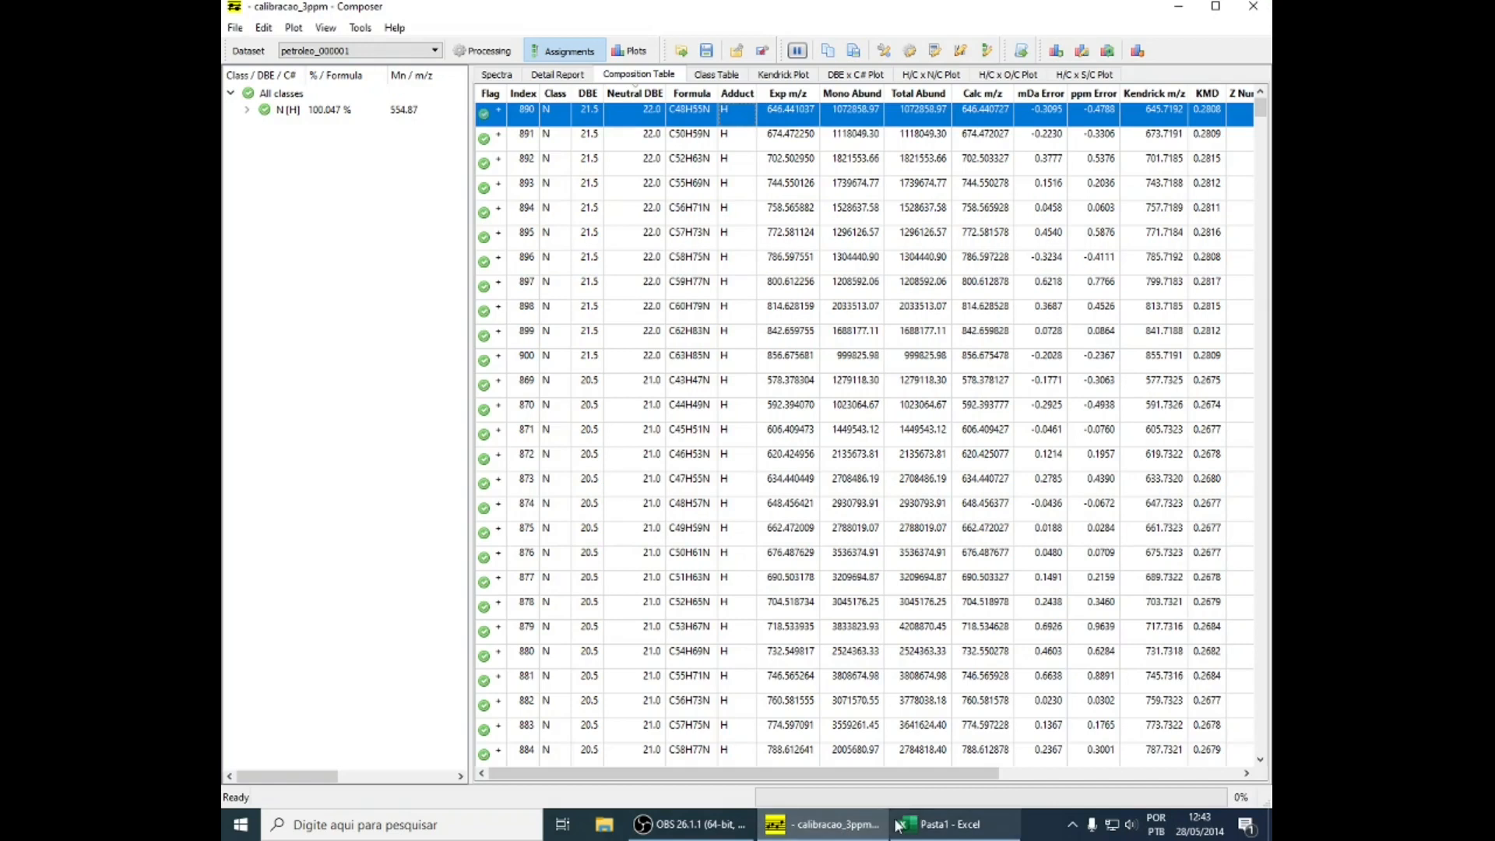
click(927, 824)
click(402, 778)
click(469, 778)
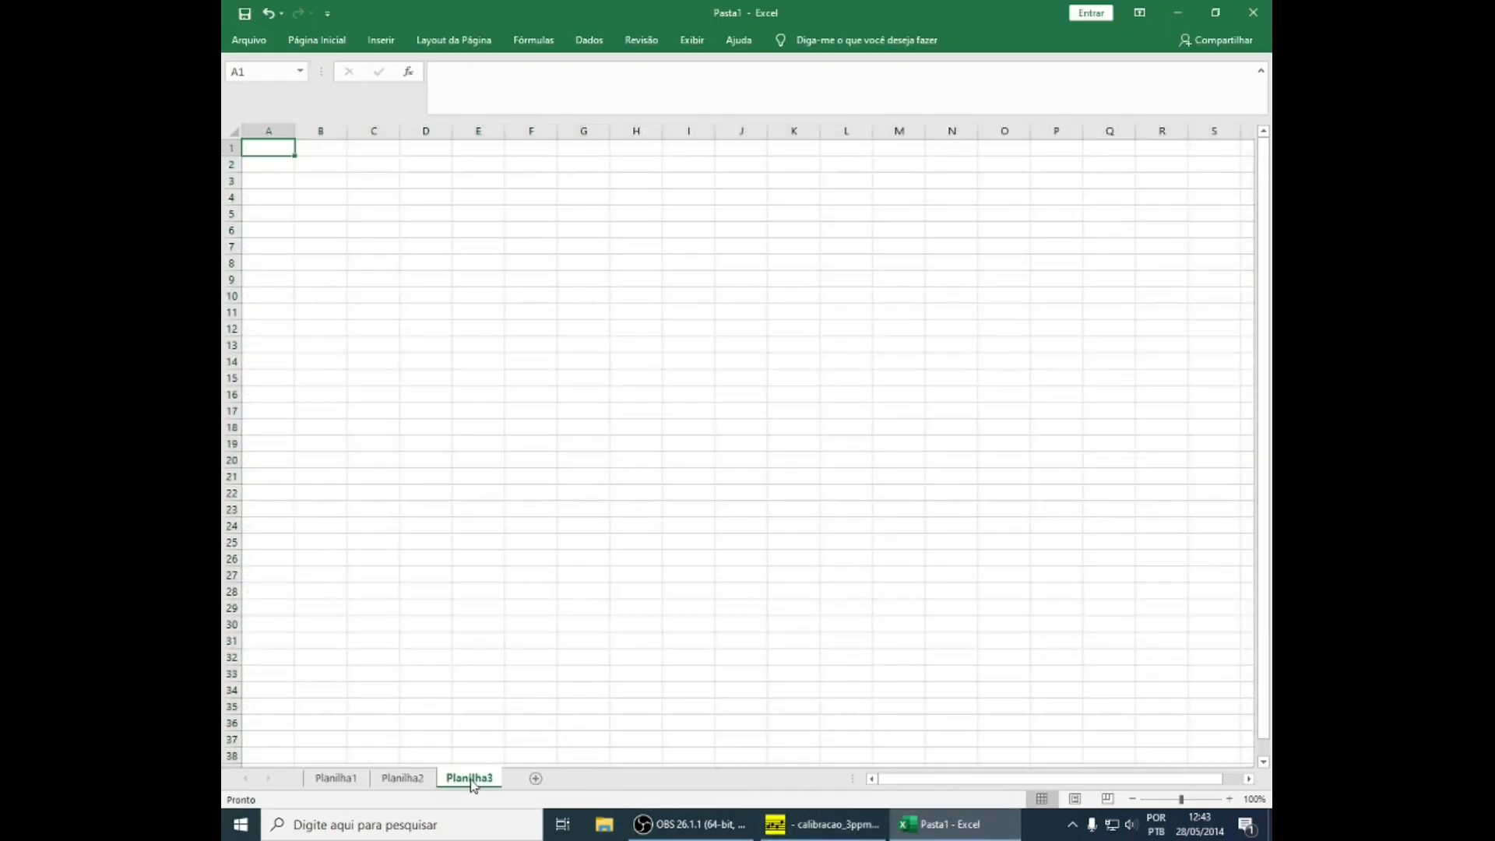
click(536, 778)
click(417, 783)
Copy Composer's Double Bond Equivalent Distribution plot into Planilha2 in Excel and shrink the picture so it starts around row 21
click(826, 824)
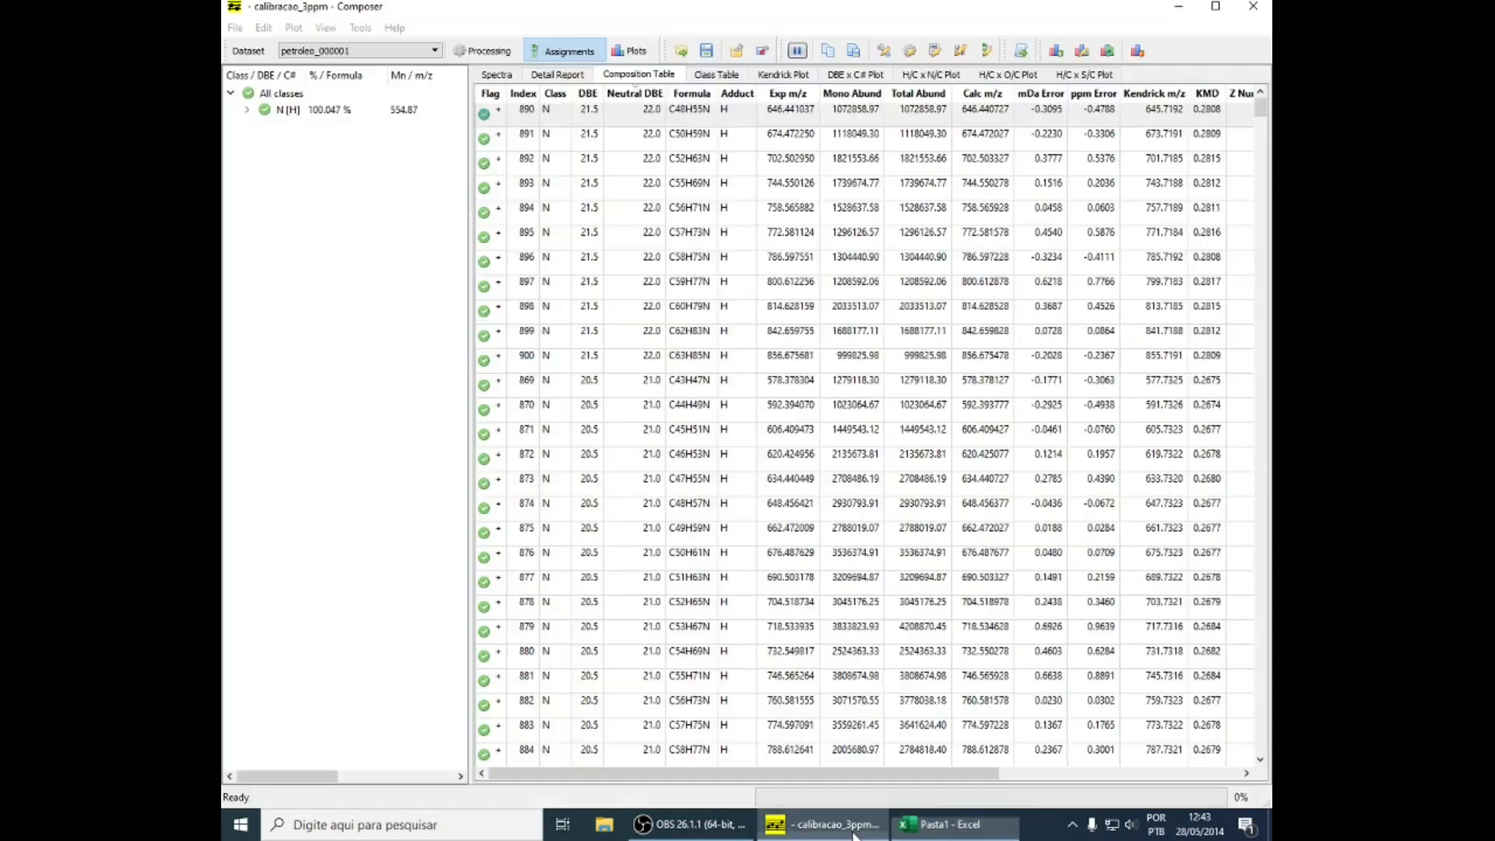
click(637, 51)
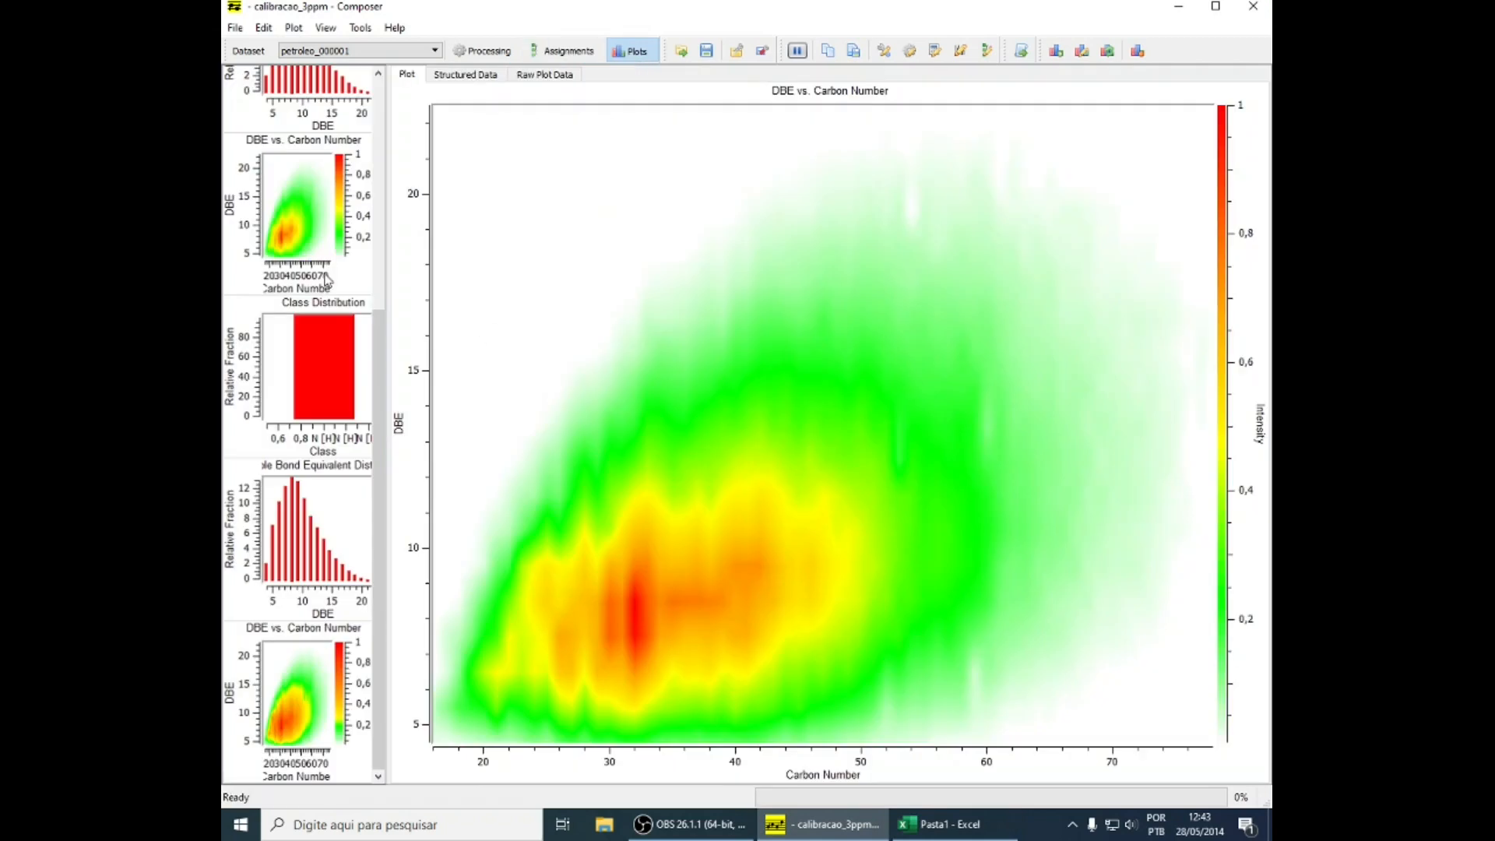
scroll(266, 226, up, 5)
click(311, 340)
right_click(919, 354)
click(958, 380)
click(942, 824)
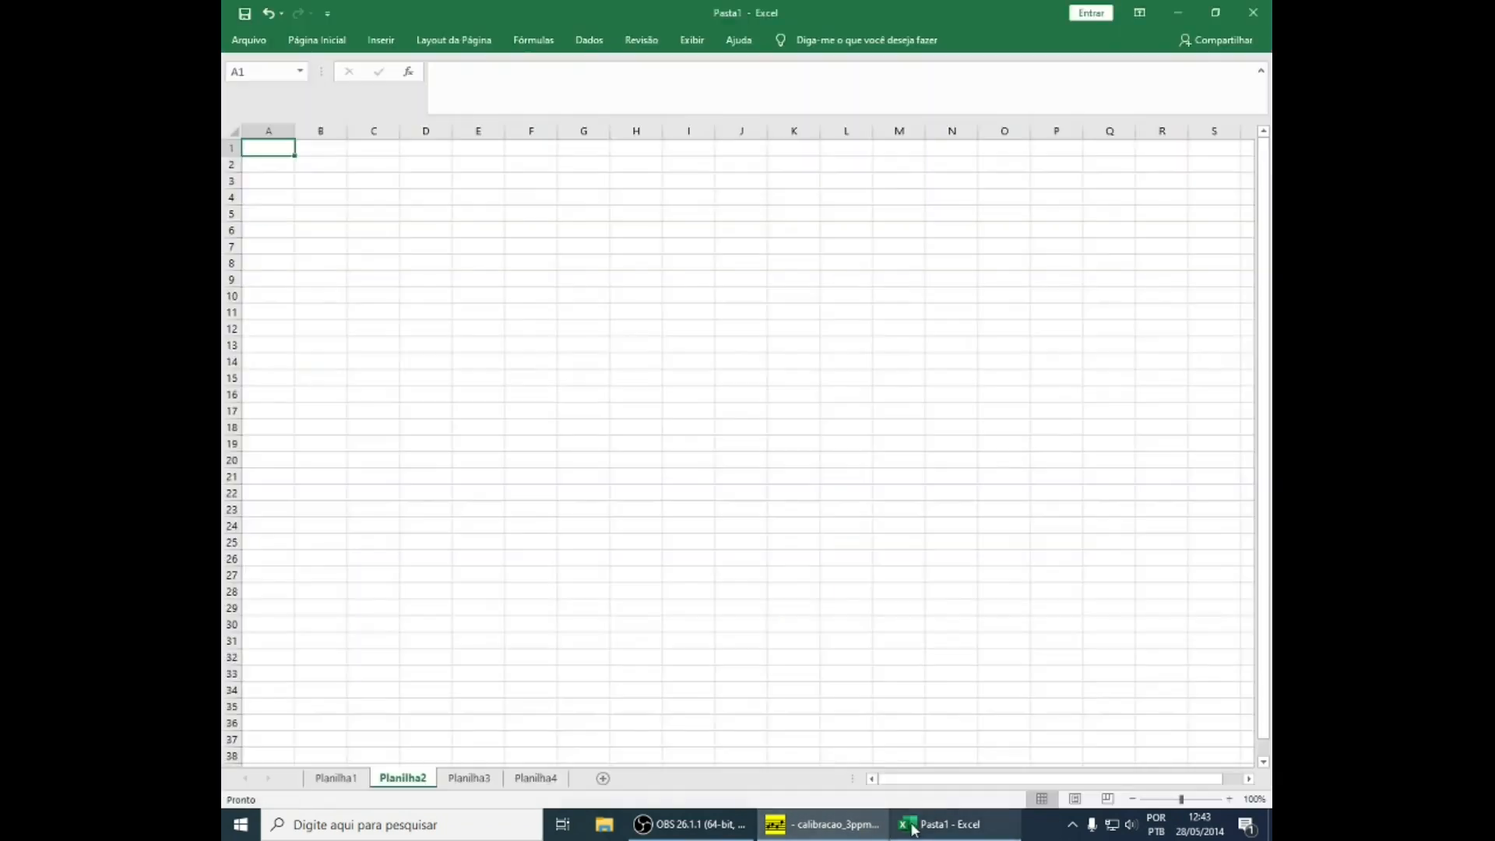
key(ctrl+v)
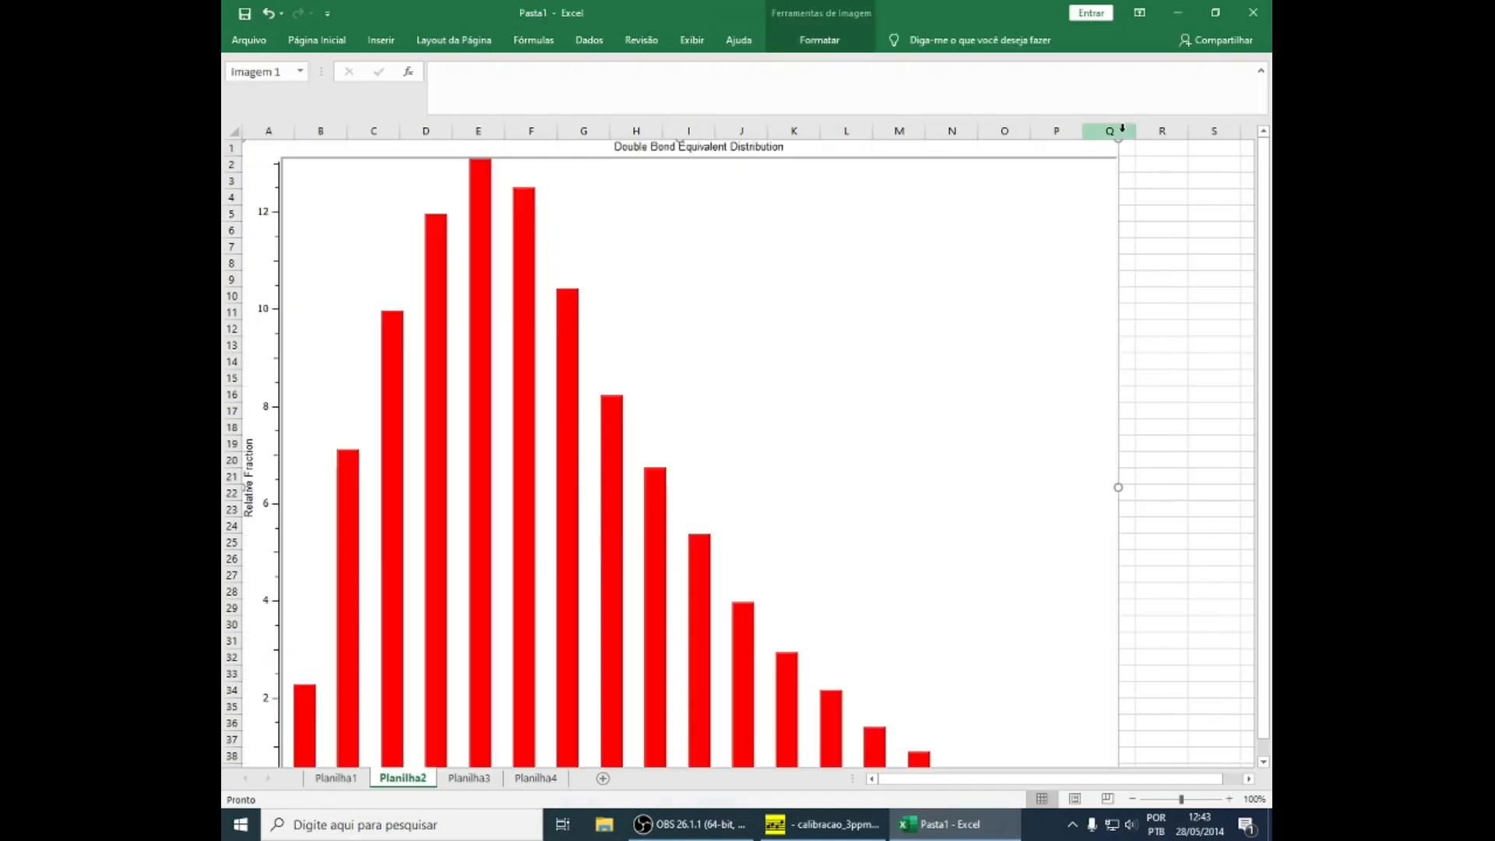
drag(1114, 144, 567, 488)
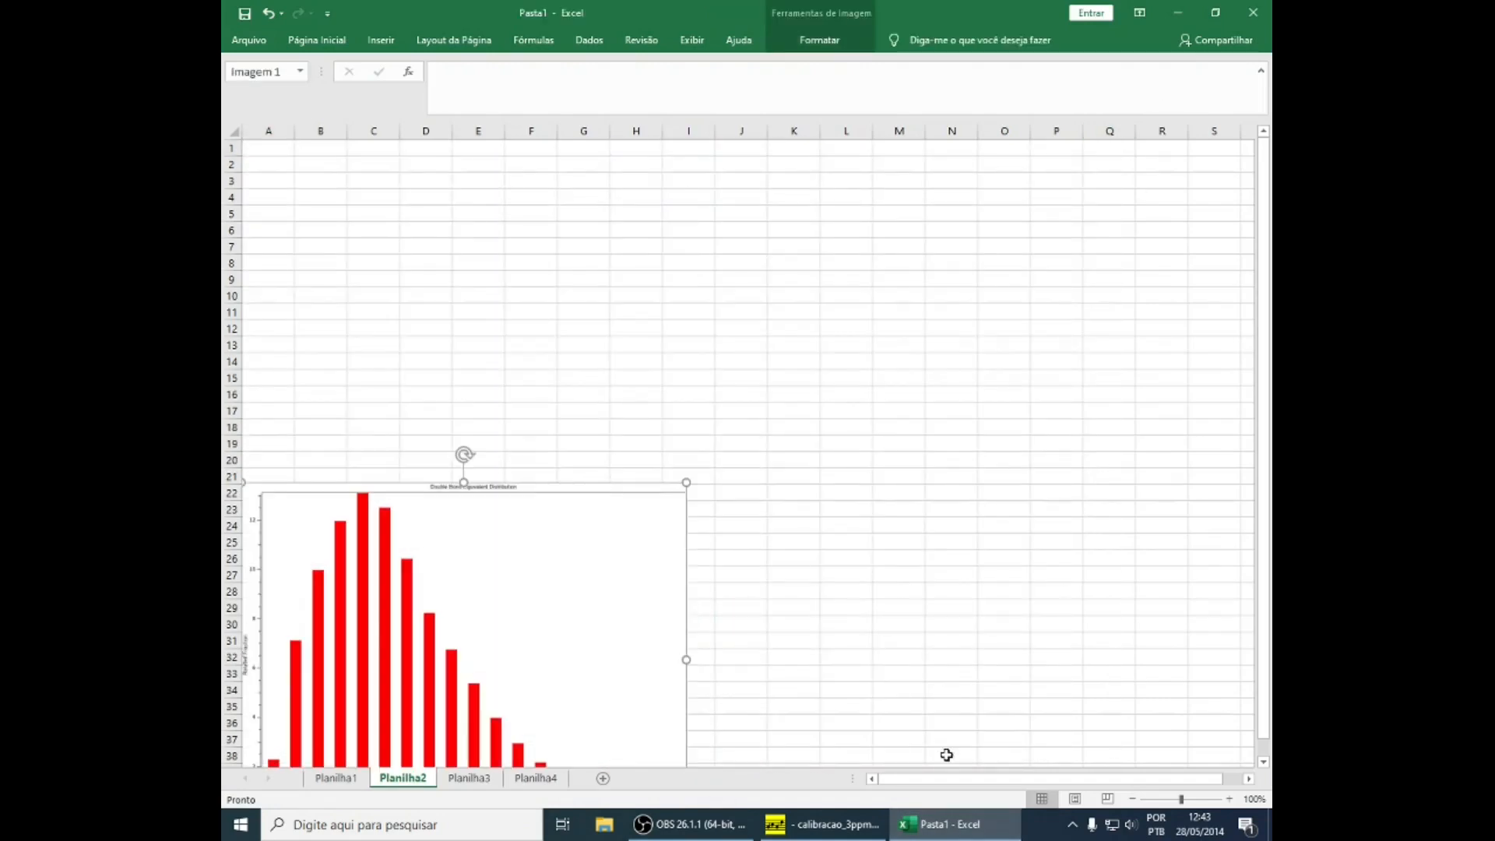
Copy the raw plot data of the DBE distribution from Composer into Planilha2 in Excel, starting at cell A1
click(959, 824)
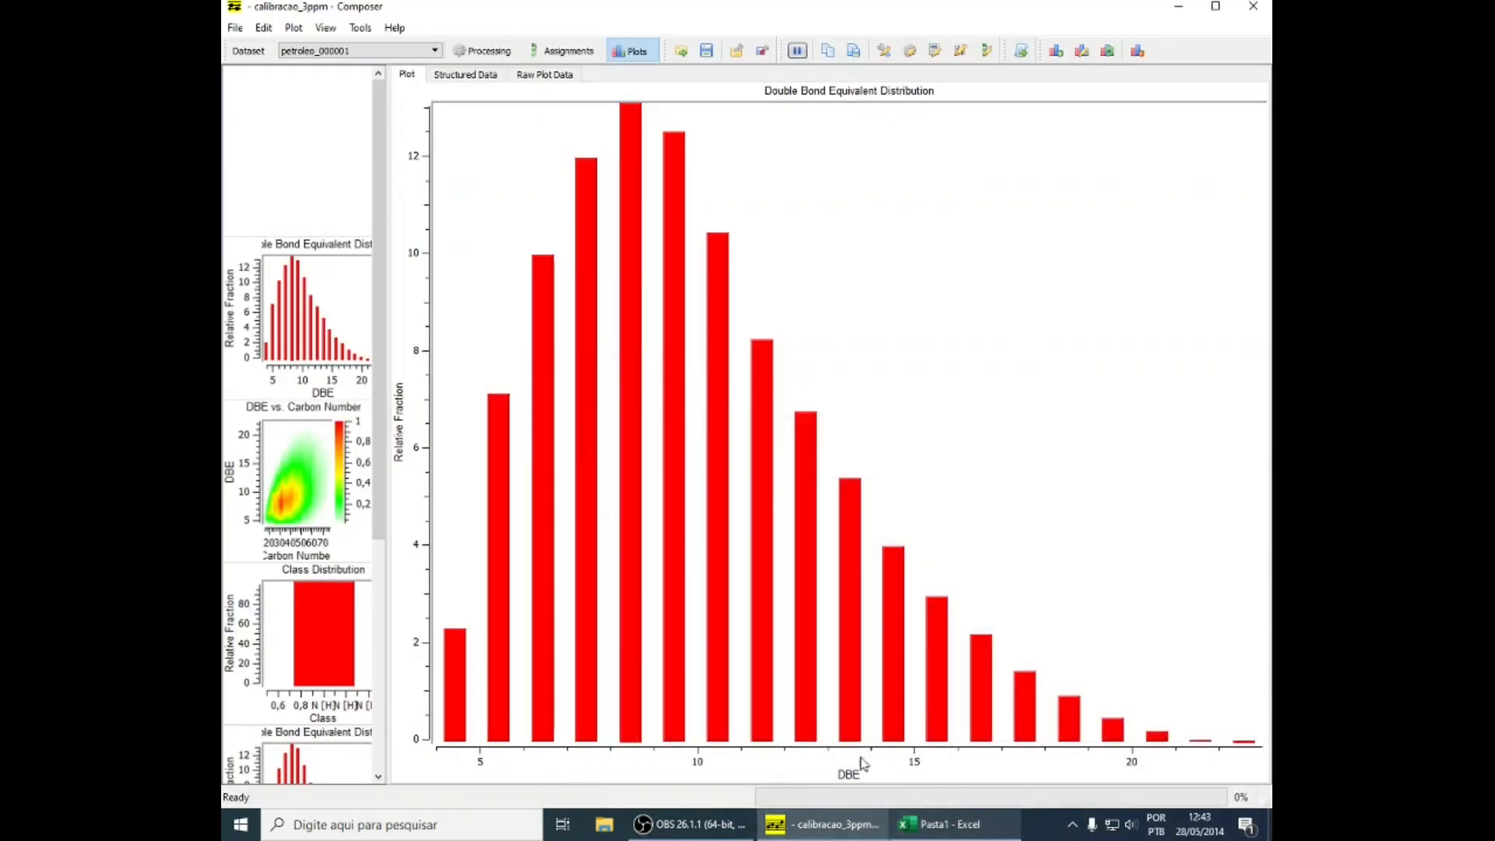
click(468, 74)
click(535, 78)
click(468, 75)
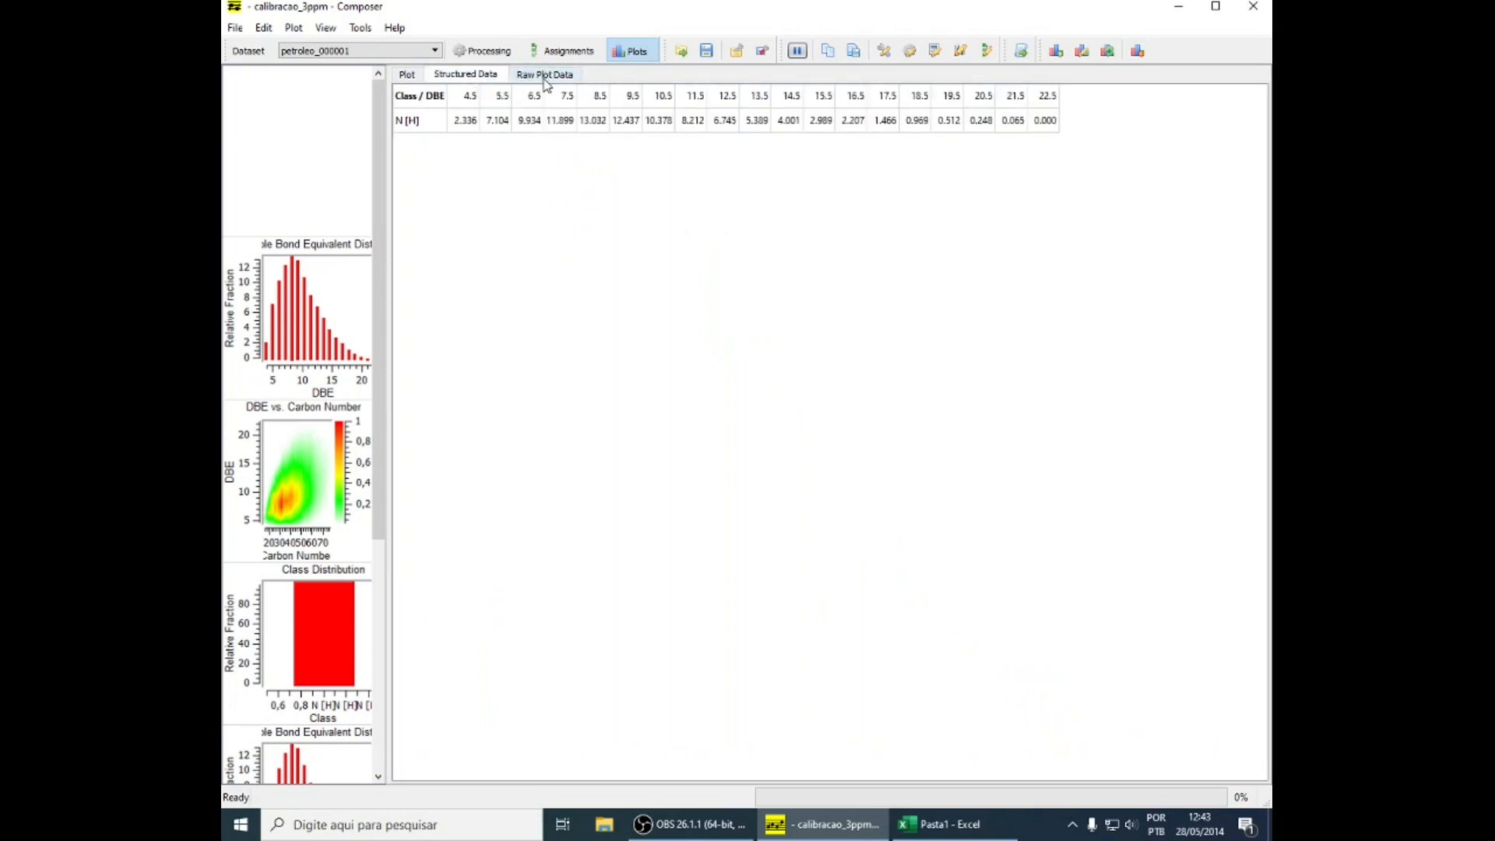
click(547, 78)
click(477, 74)
key(alt+Tab)
click(275, 146)
key(ctrl+v)
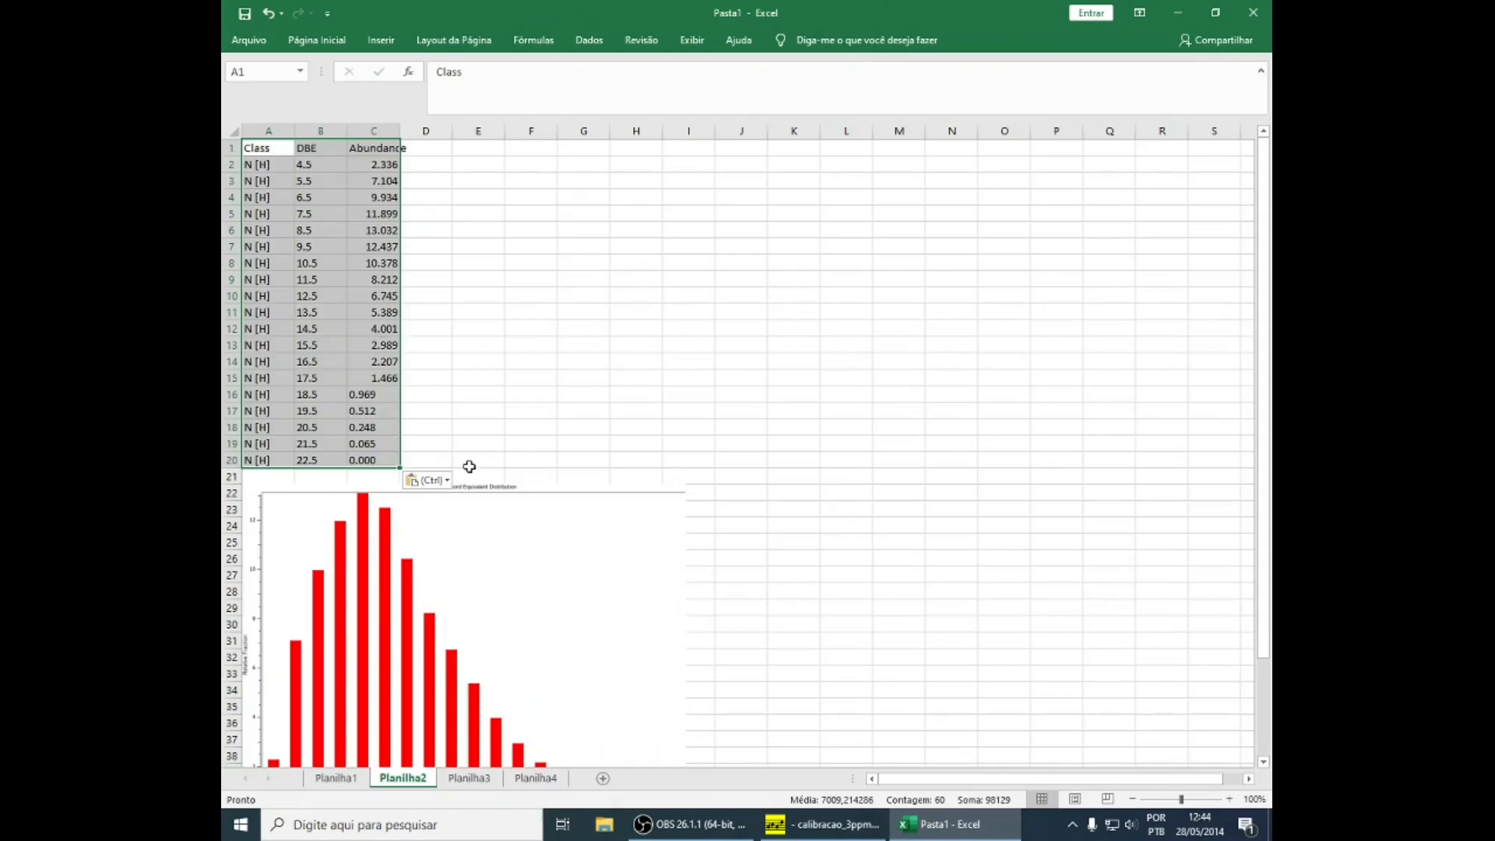
Copy the plot data of the Class Distribution from Composer into Planilha3 in Excel, starting at cell A1
click(469, 780)
key(alt+Tab)
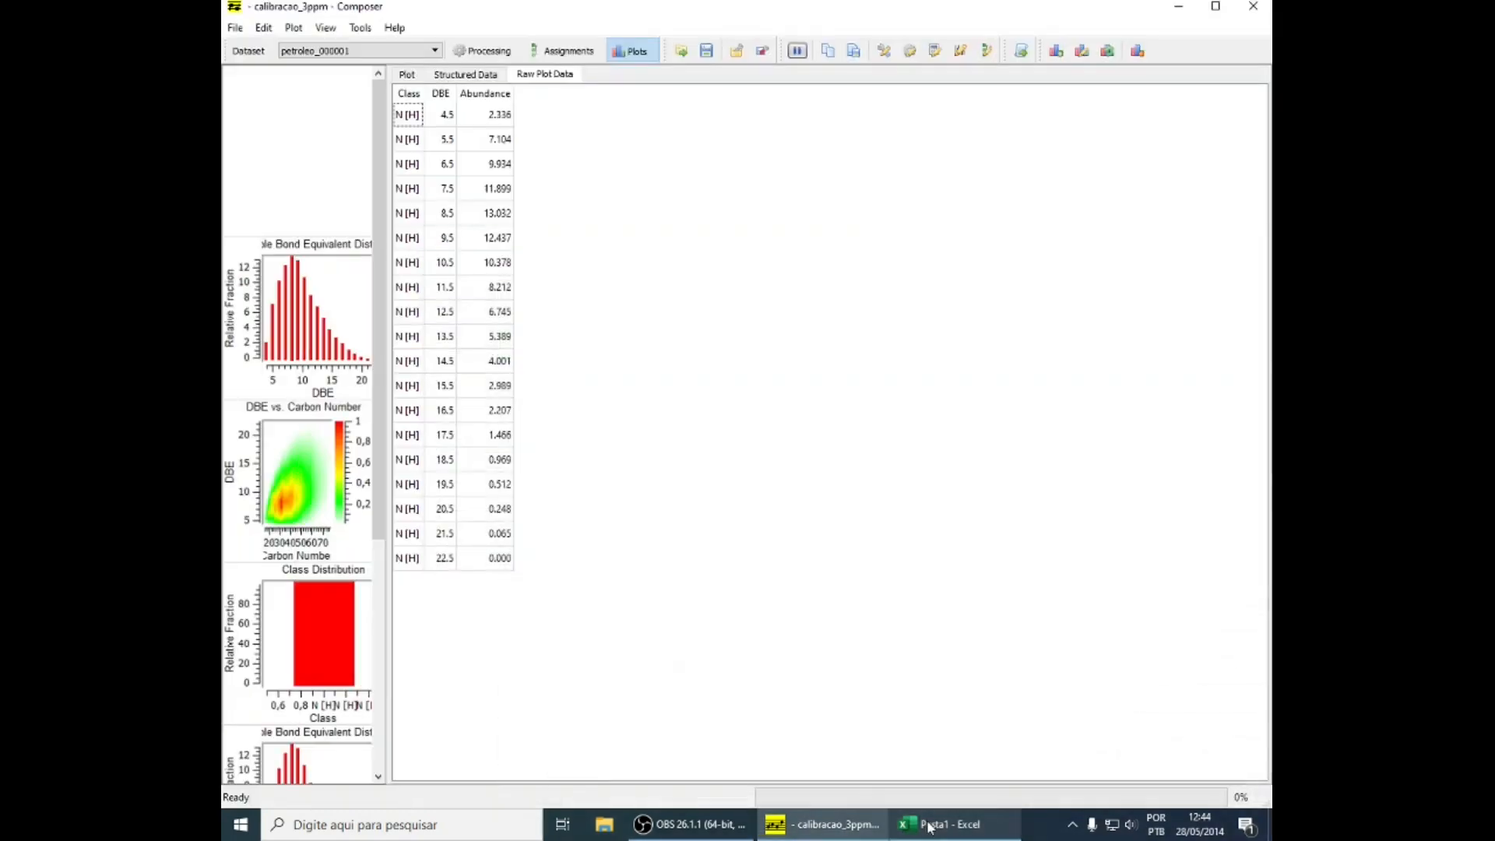
click(306, 216)
right_click(524, 195)
click(549, 213)
click(951, 824)
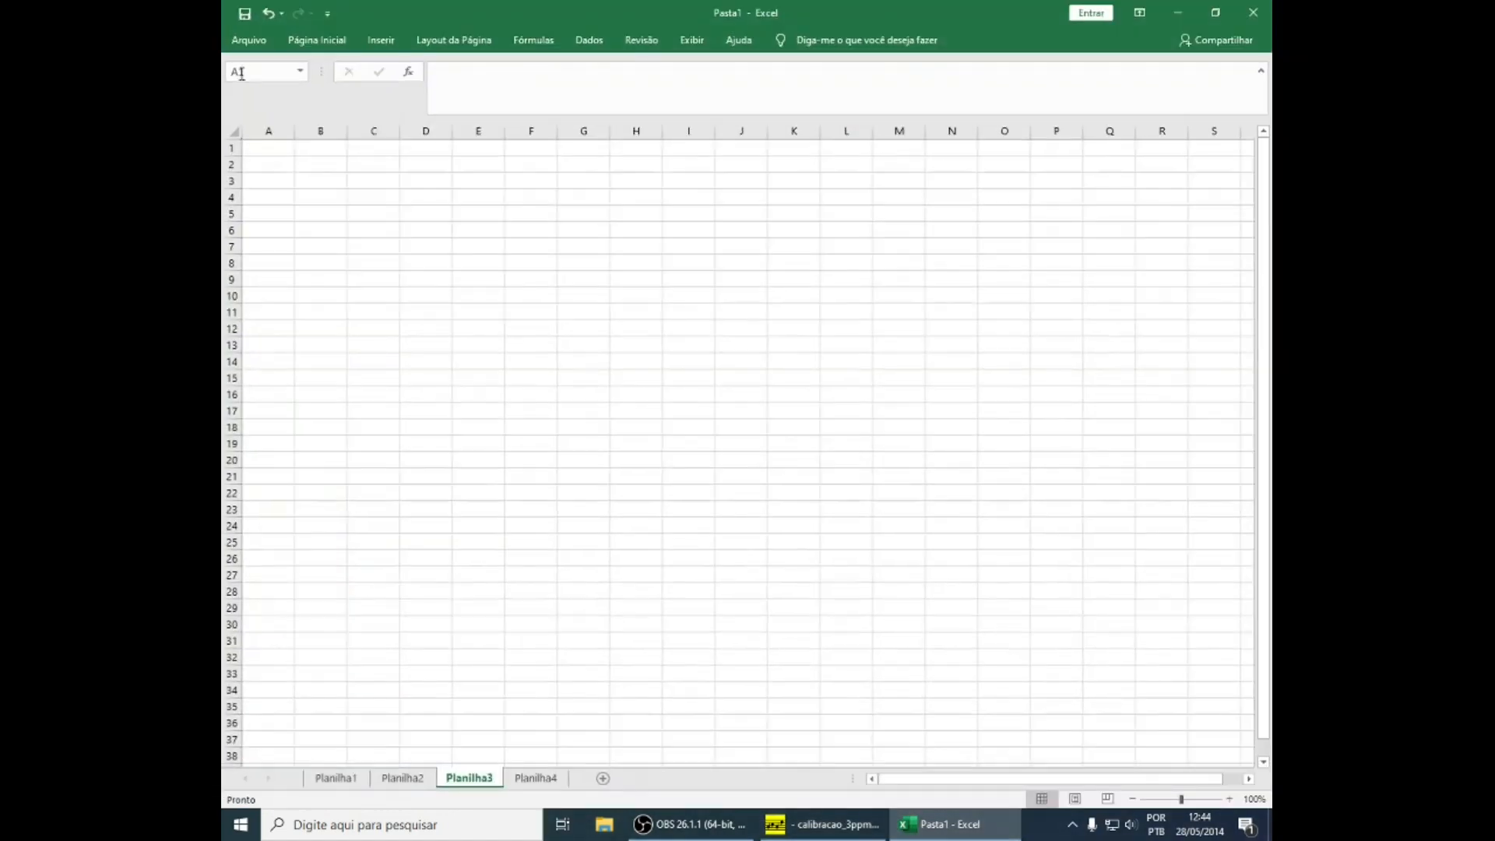
click(277, 147)
key(ctrl+v)
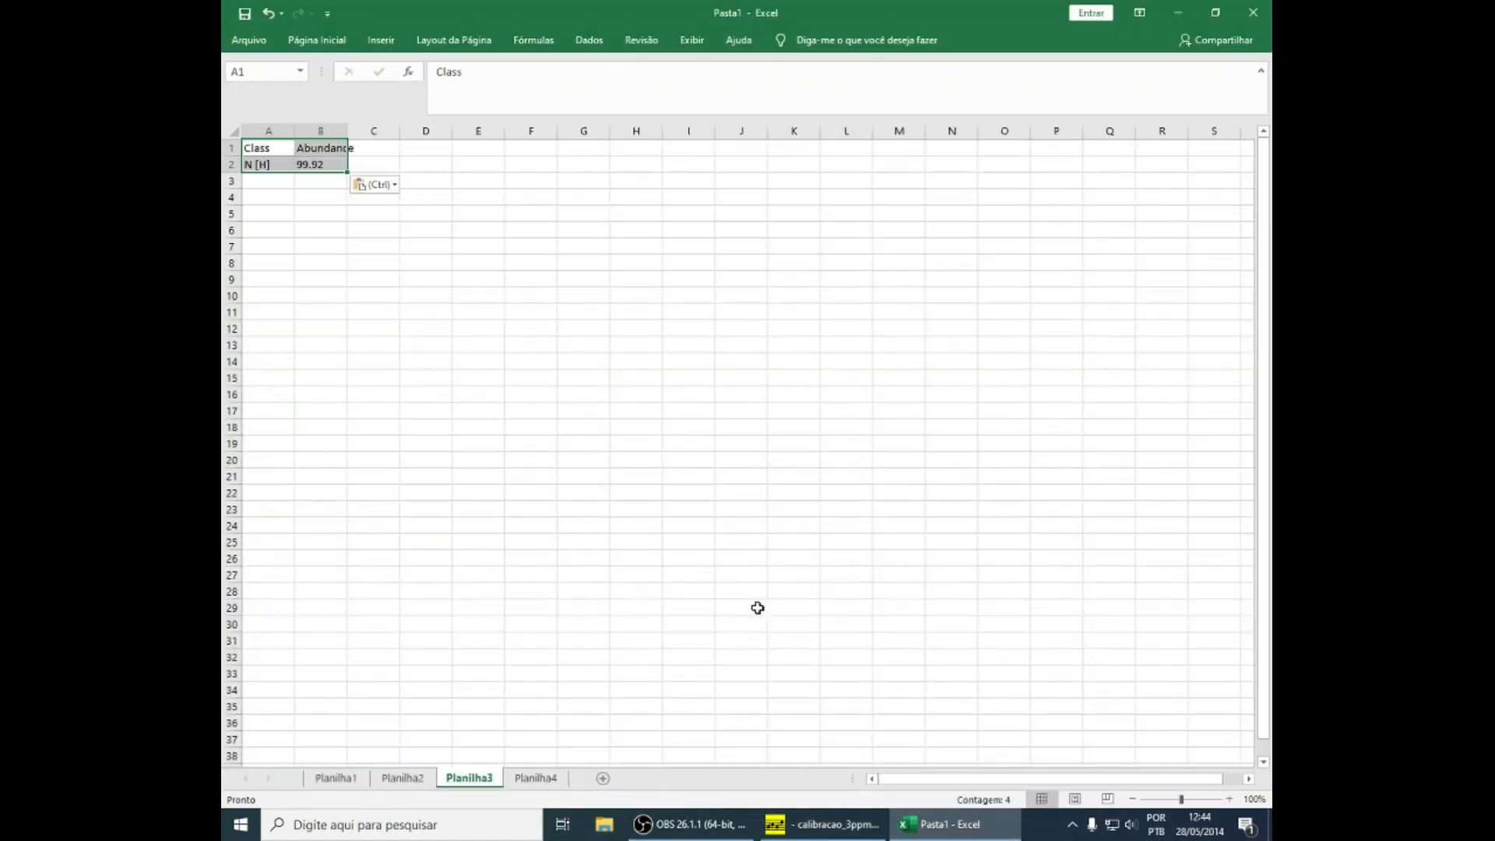
Copy Composer's Class Distribution plot into Planilha3 in Excel and place the picture below the data, starting around row 5
click(960, 830)
click(460, 83)
click(410, 78)
right_click(589, 204)
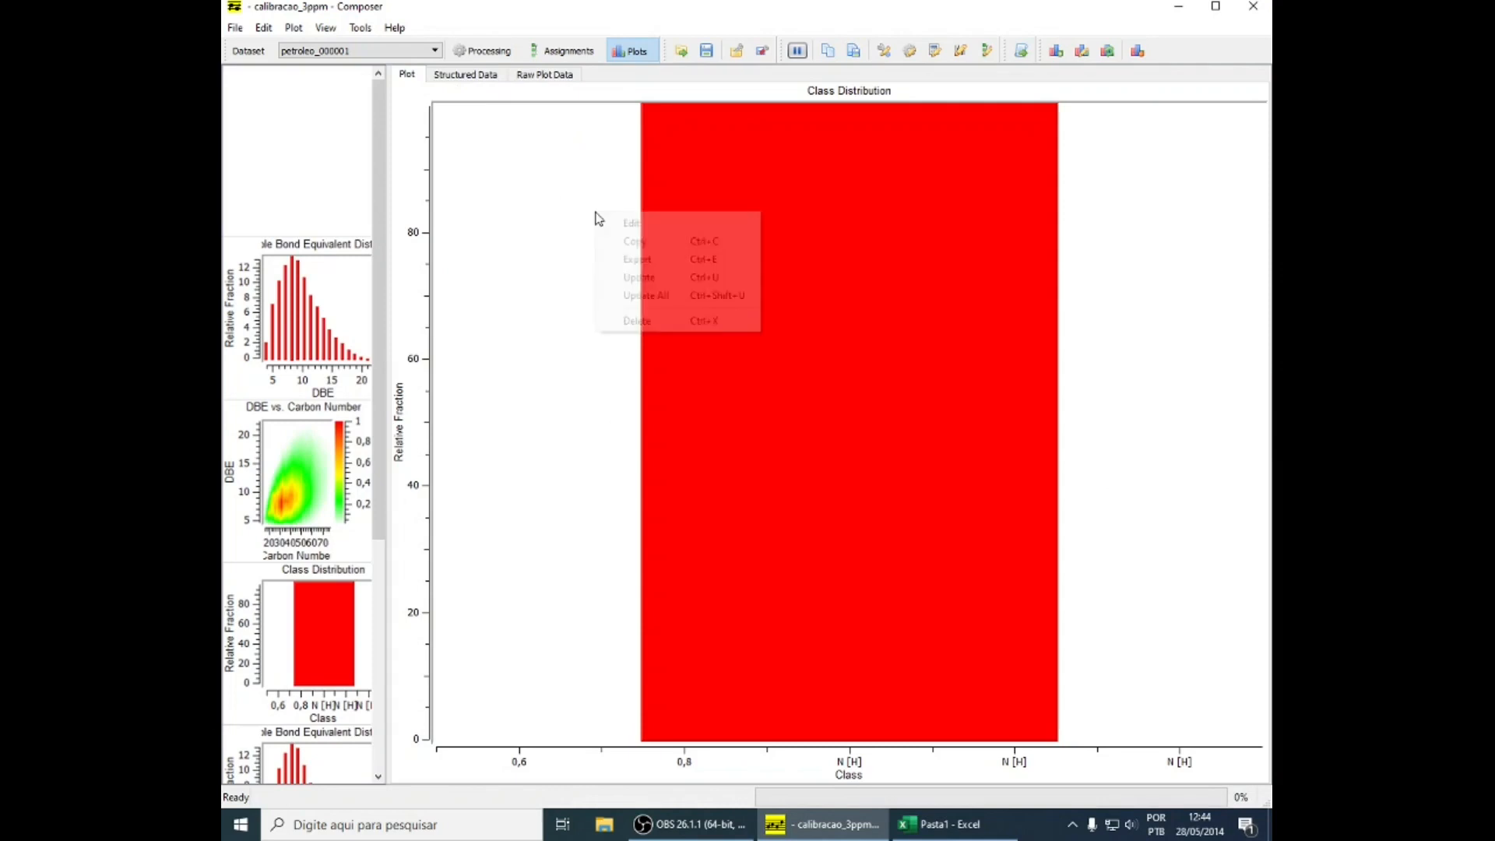
click(612, 241)
click(940, 824)
click(425, 377)
key(ctrl+v)
drag(411, 367, 537, 232)
Copy the structured data of the DBE vs. Carbon Number plot from Composer into Planilha4 in Excel, starting at cell A1
click(545, 774)
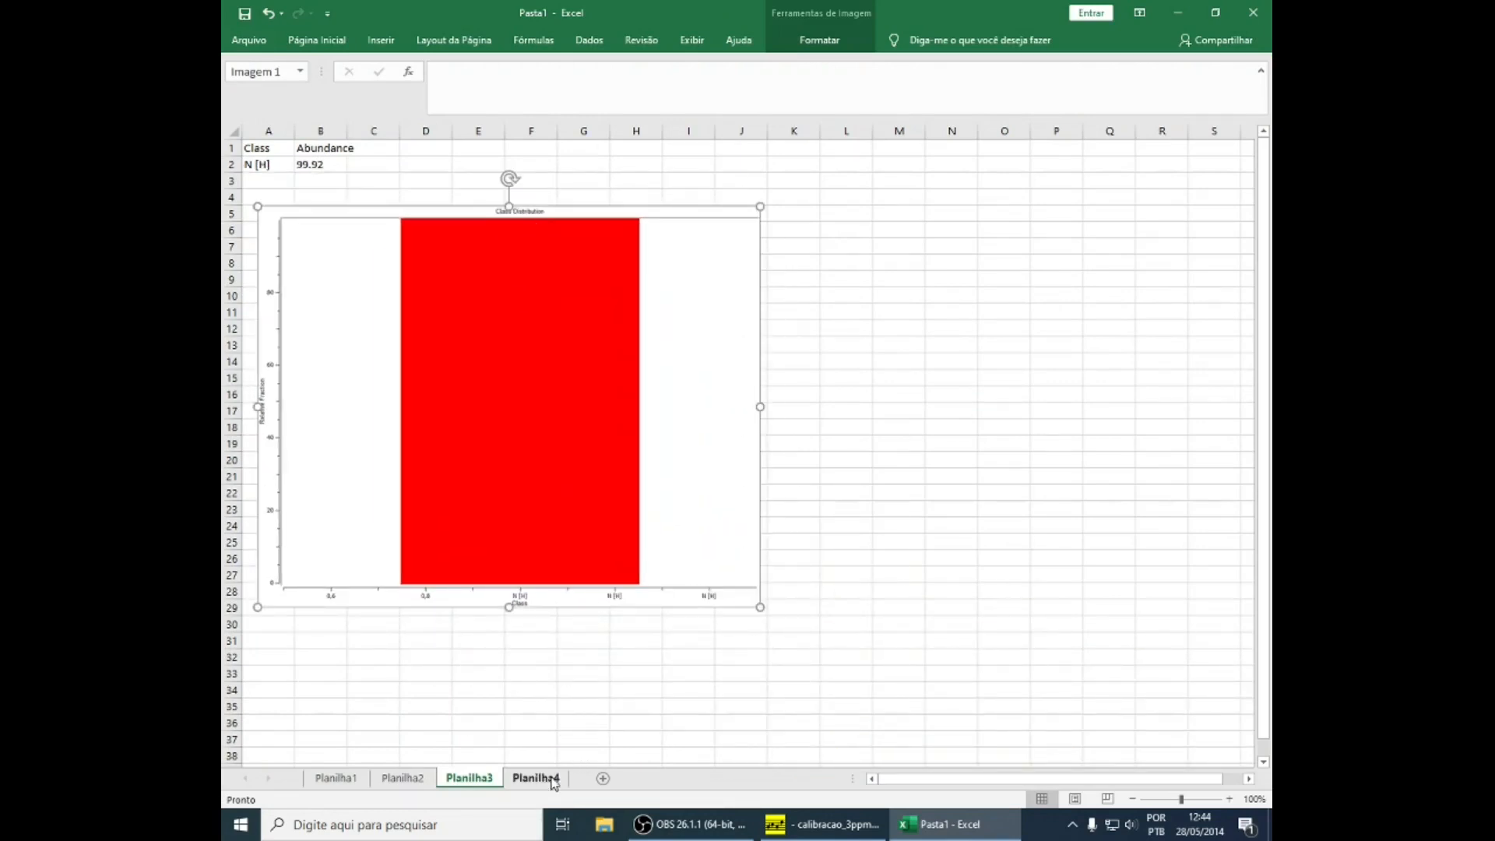
click(919, 827)
click(329, 461)
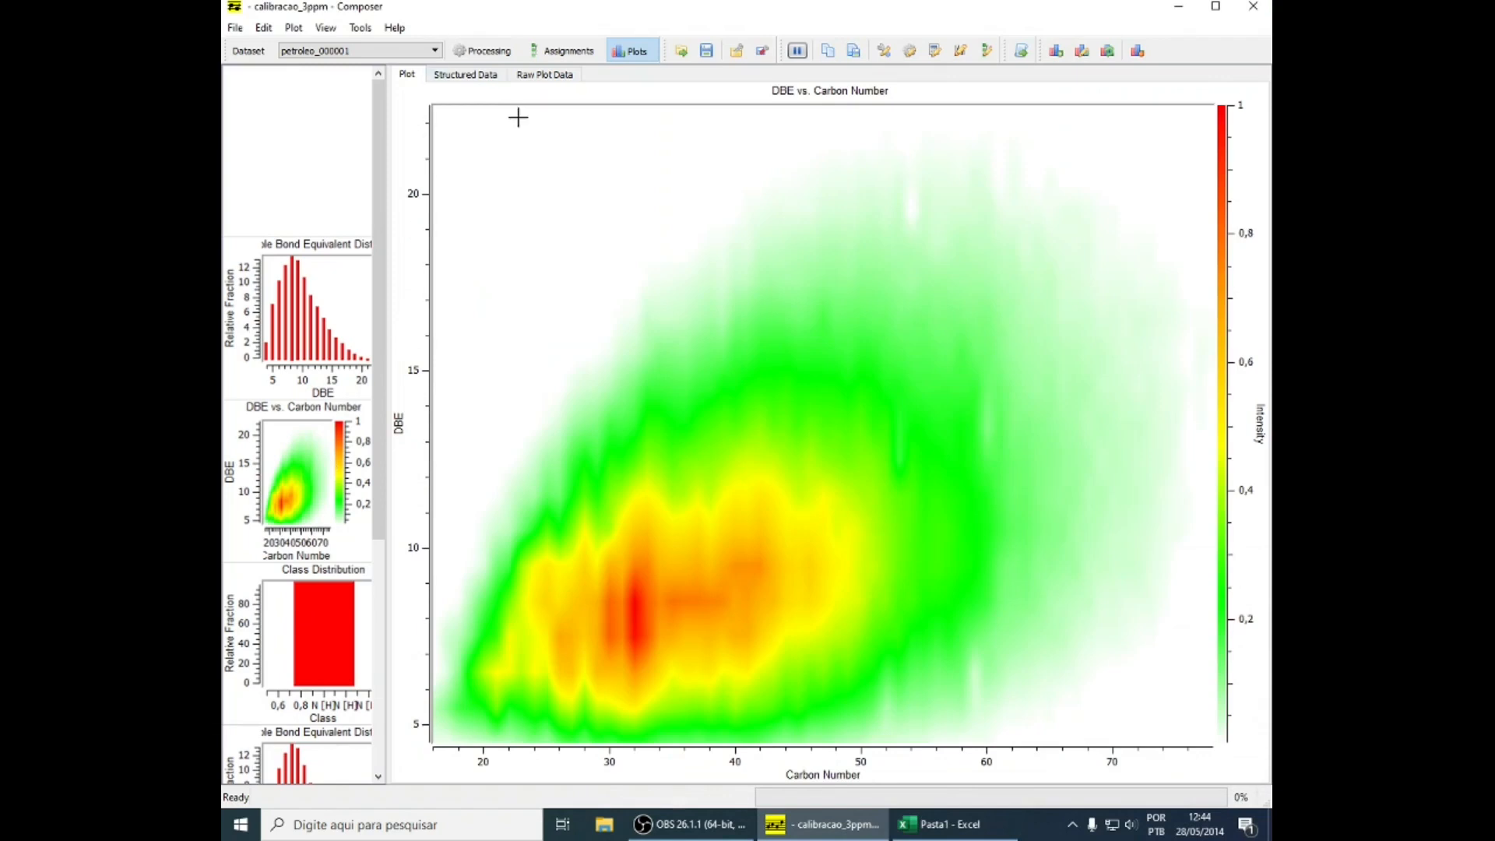
click(466, 74)
right_click(456, 106)
click(475, 133)
click(942, 824)
click(270, 150)
key(ctrl+v)
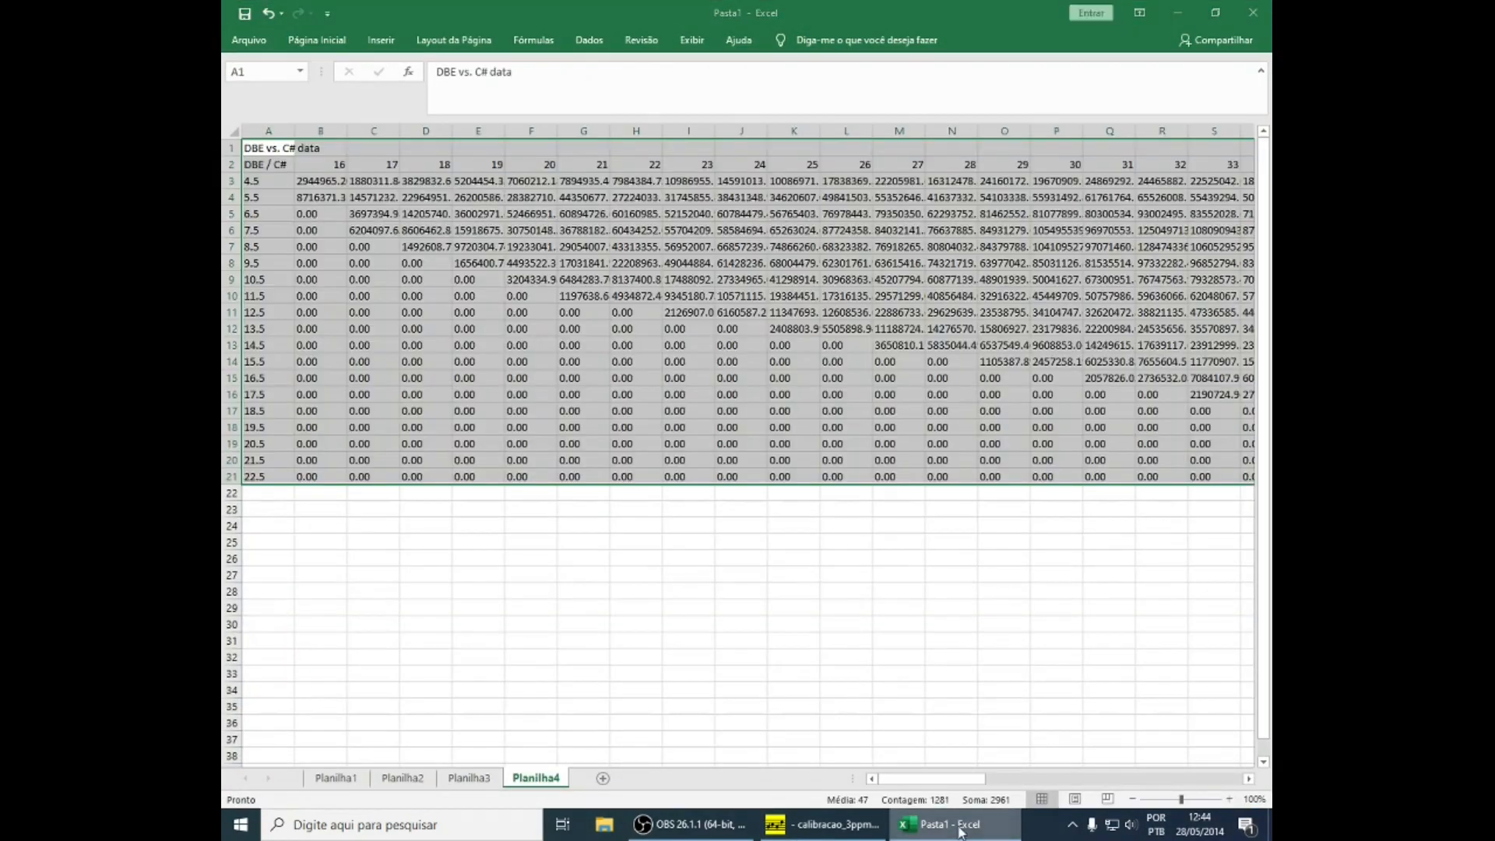
Copy Composer's DBE vs. Carbon Number plot into Planilha4 in Excel and place the picture below the data, starting around row 22
key(alt+Tab)
click(529, 76)
click(488, 76)
click(531, 77)
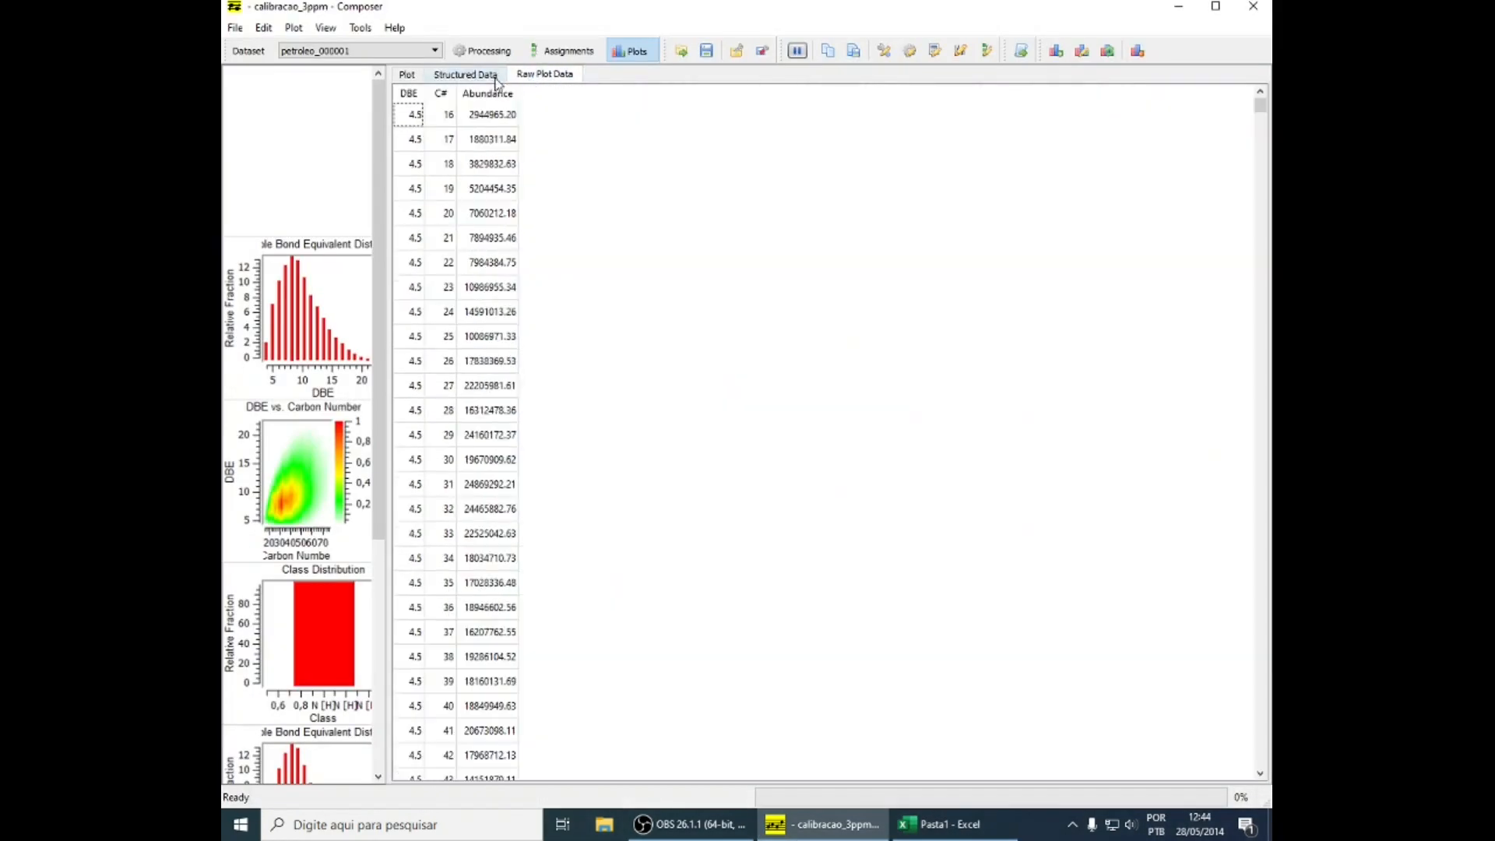
click(490, 78)
click(408, 75)
right_click(669, 337)
click(696, 368)
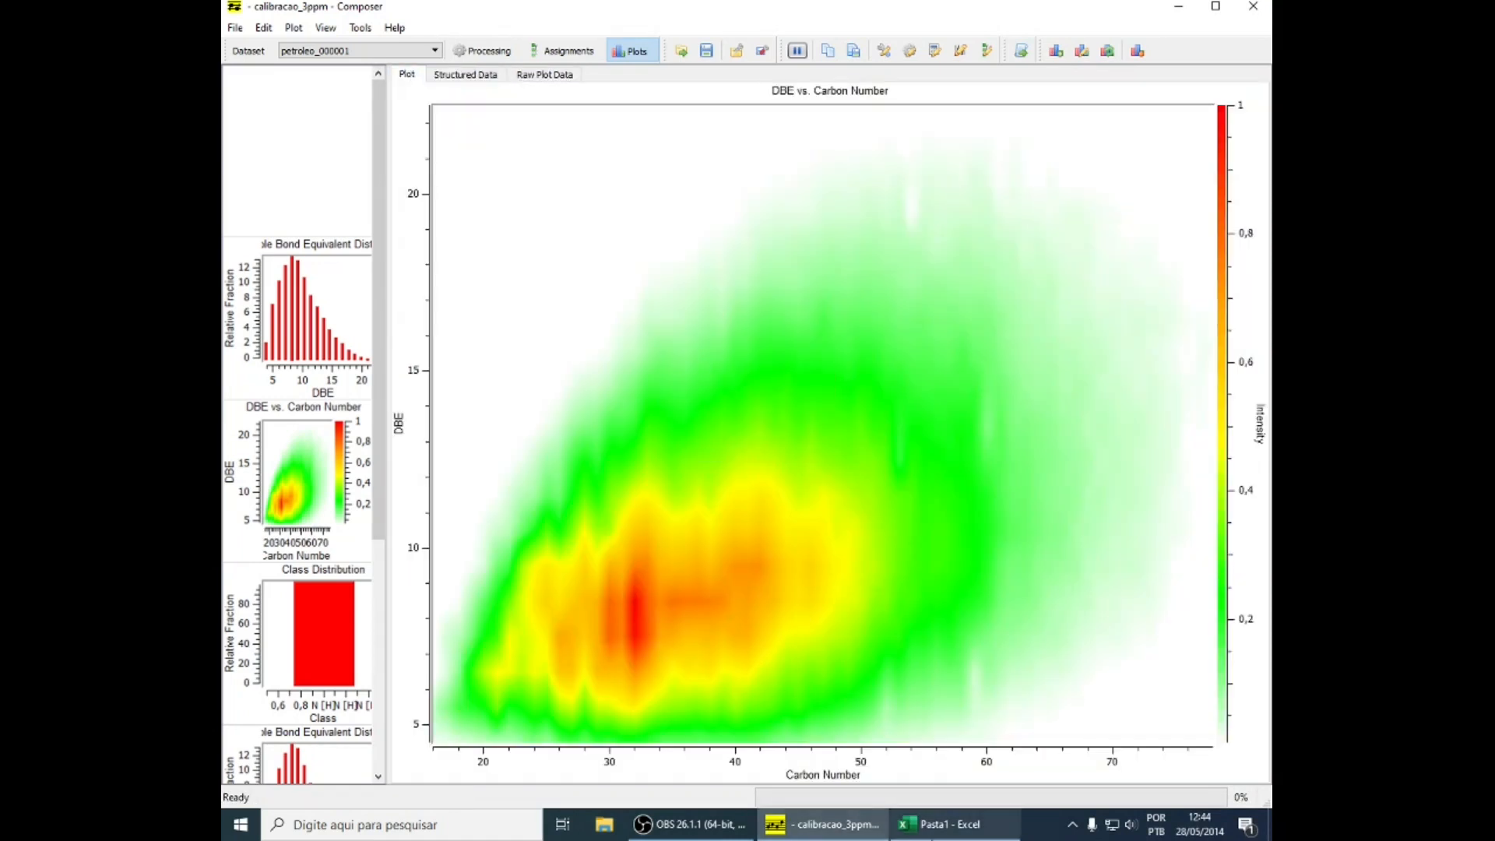
click(941, 824)
click(326, 523)
click(289, 510)
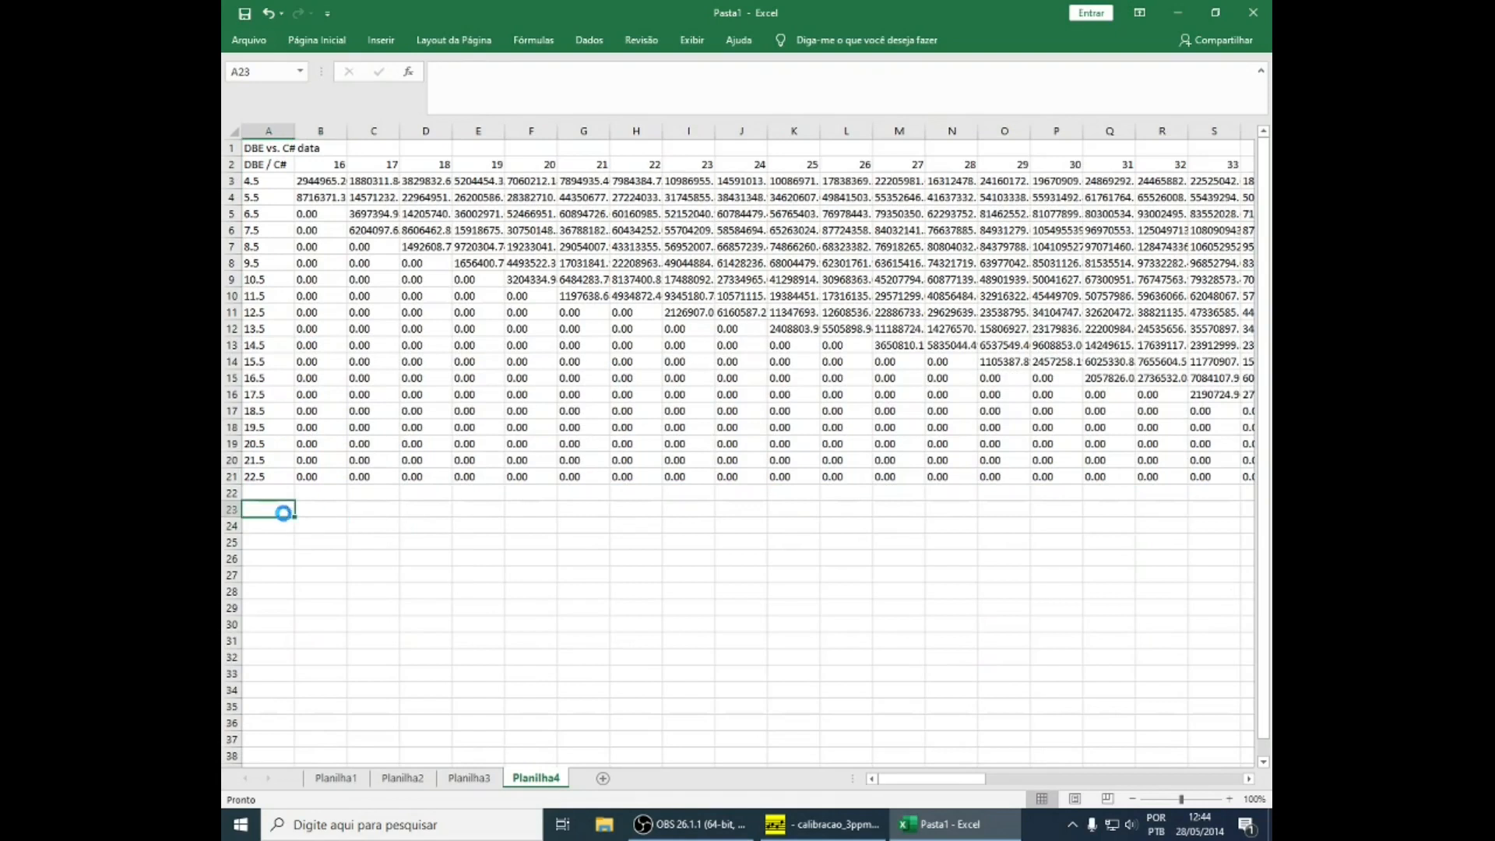
key(ctrl+v)
drag(244, 501, 498, 507)
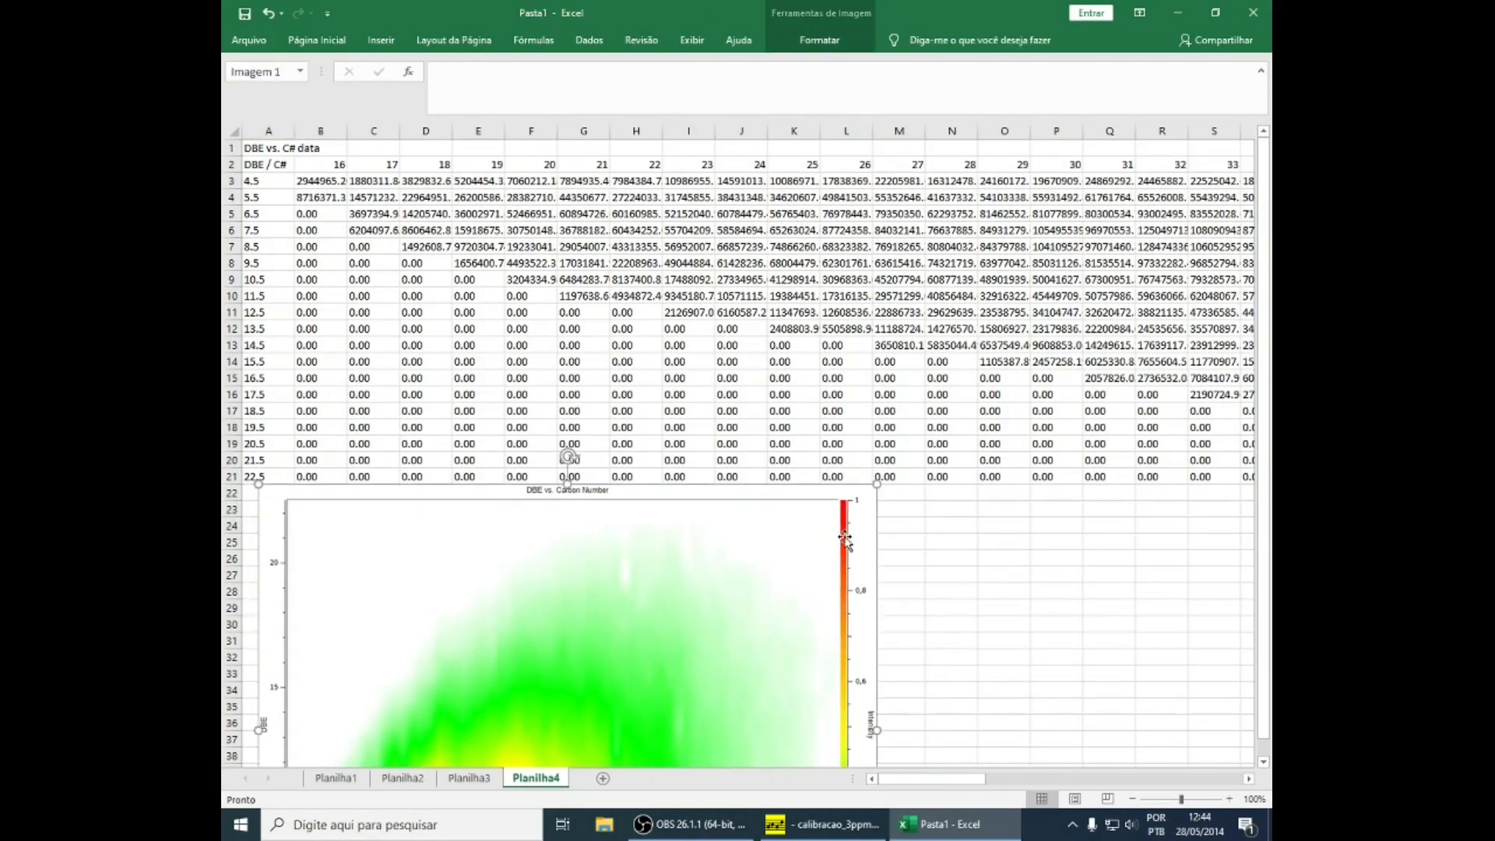
Shrink the DBE vs. Carbon Number picture in Planilha4 and position it directly under the data, spanning about rows 22 to 45
scroll(864, 273, down, 4)
drag(877, 288, 744, 436)
drag(574, 514, 567, 421)
click(856, 465)
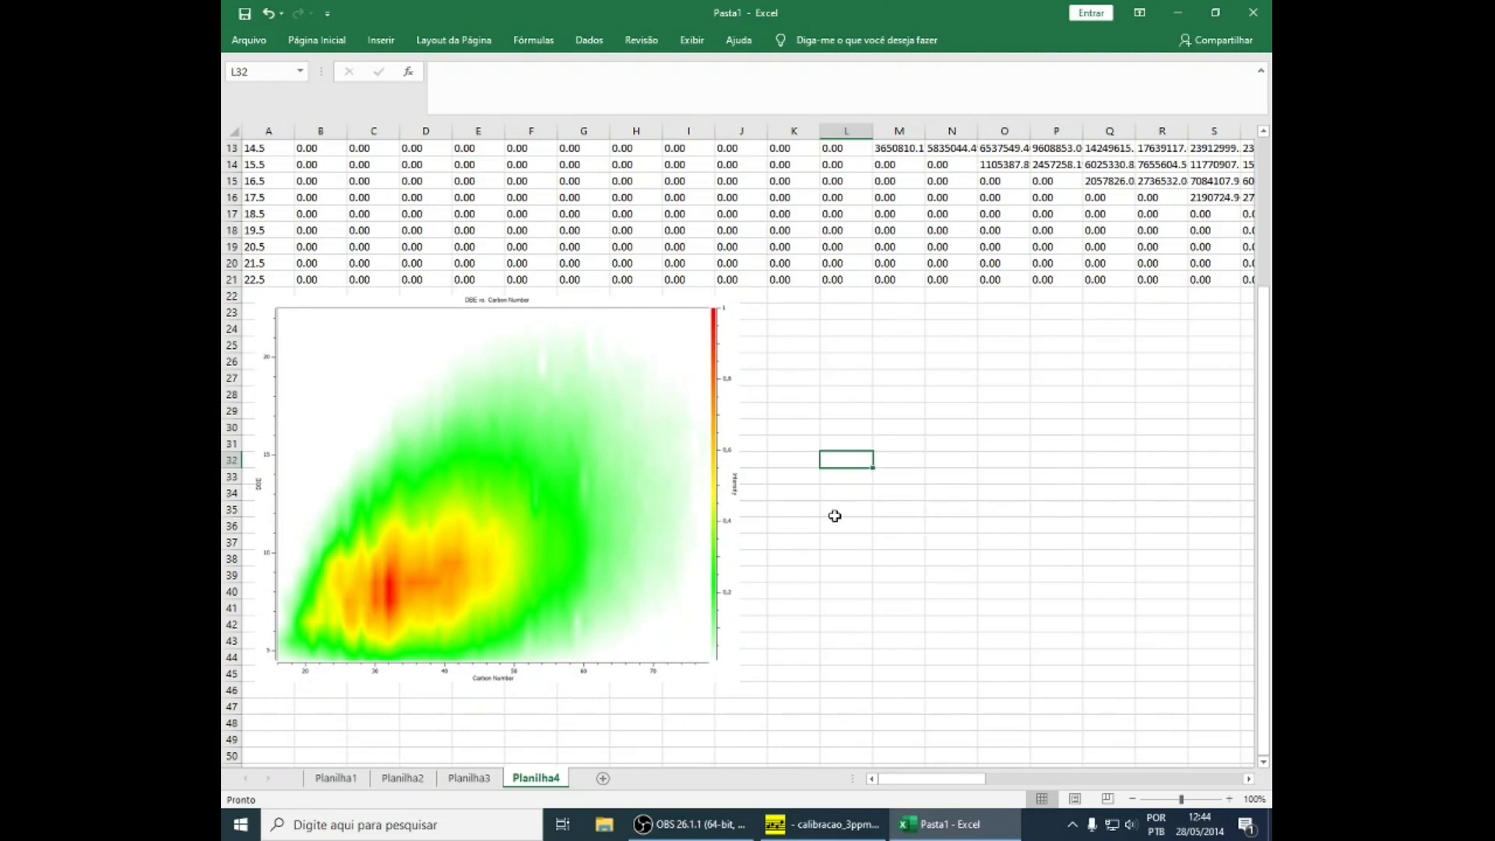